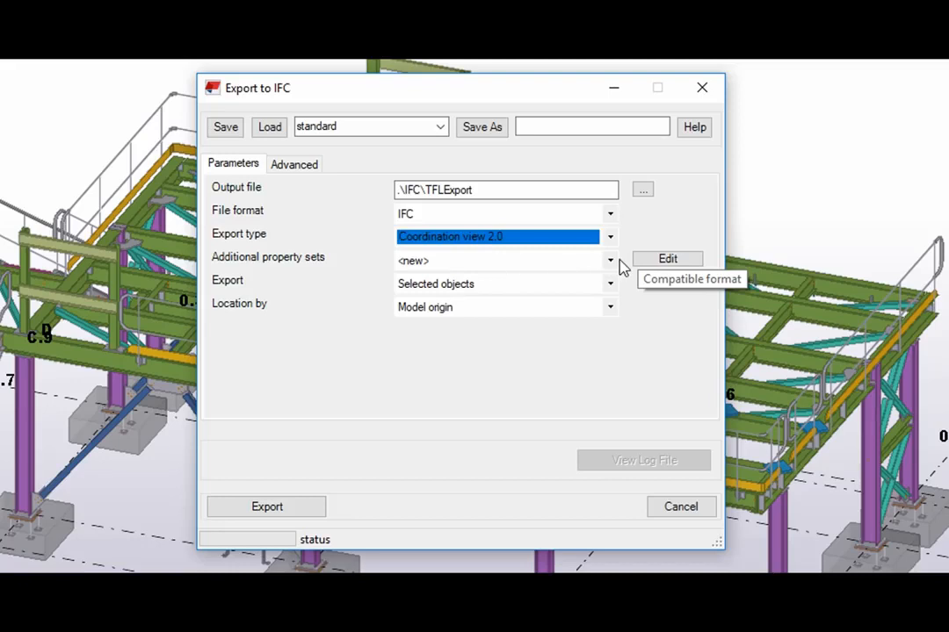
Step: Set the IFC export's additional property sets to IFCChangeManagement and its scope to All objects
left_click(615, 264)
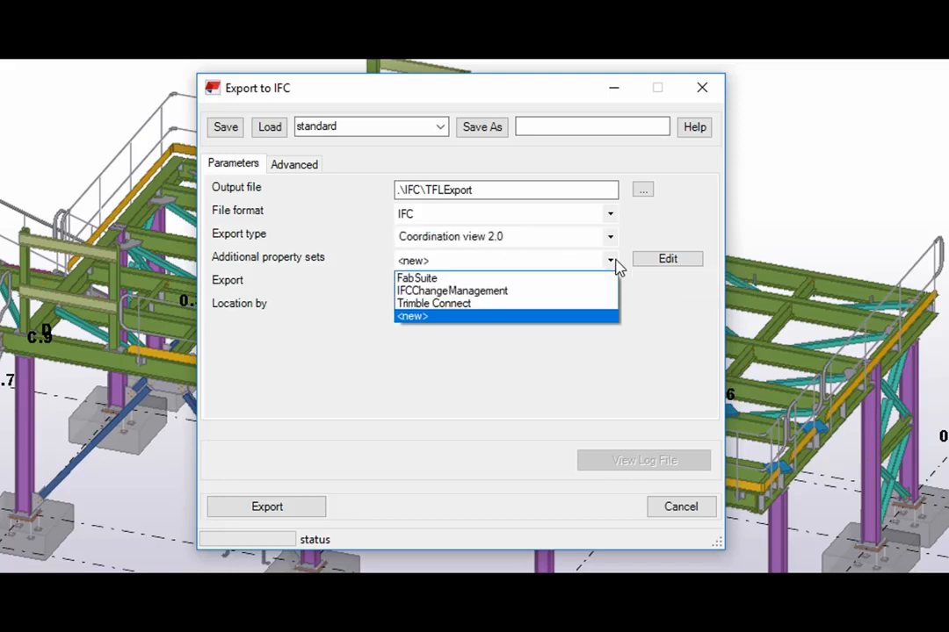
left_click(490, 296)
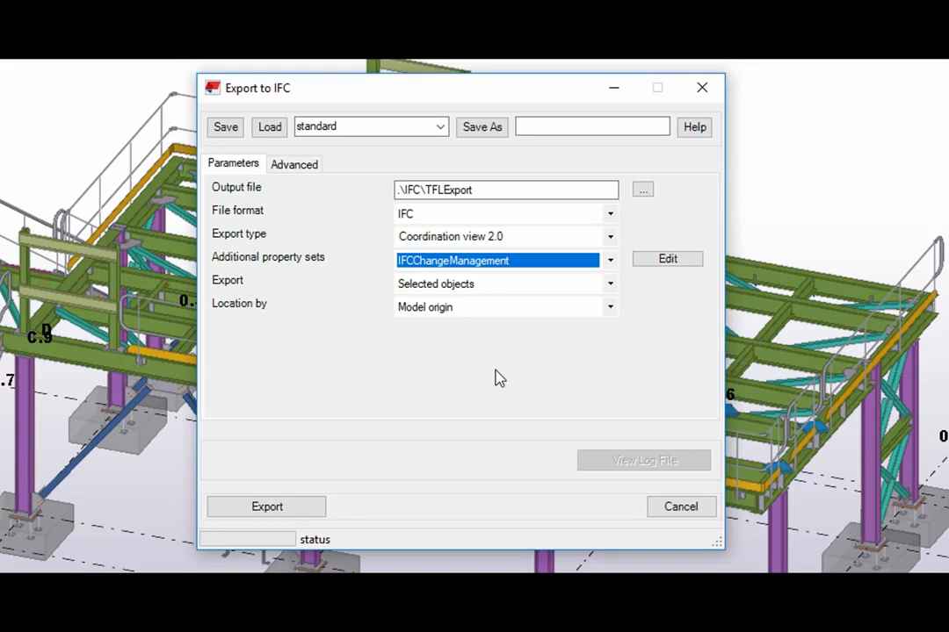
left_click(608, 288)
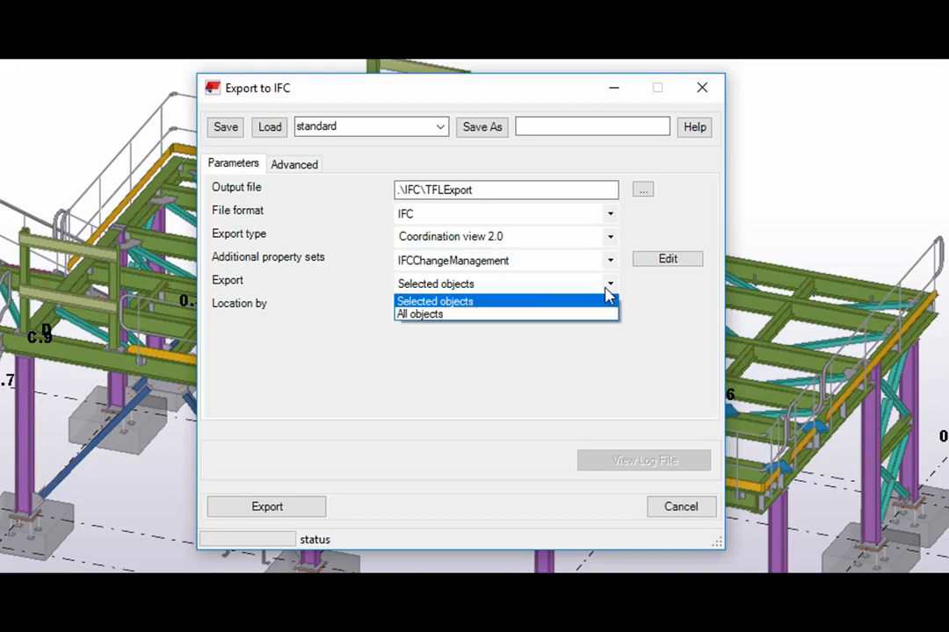
left_click(454, 314)
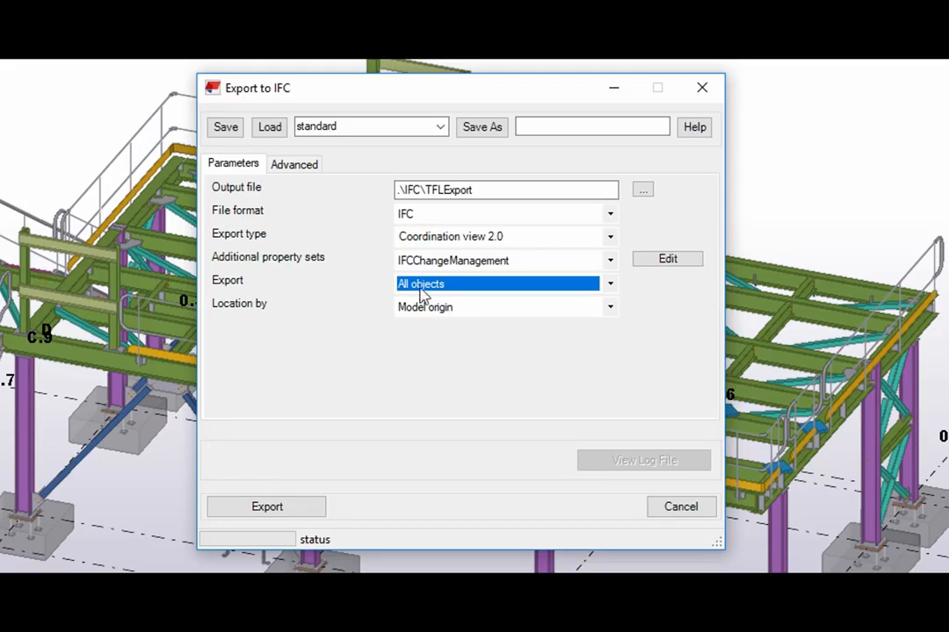
Step: Check the advanced object type options and export the model as Coordination view 2.0
left_click(313, 164)
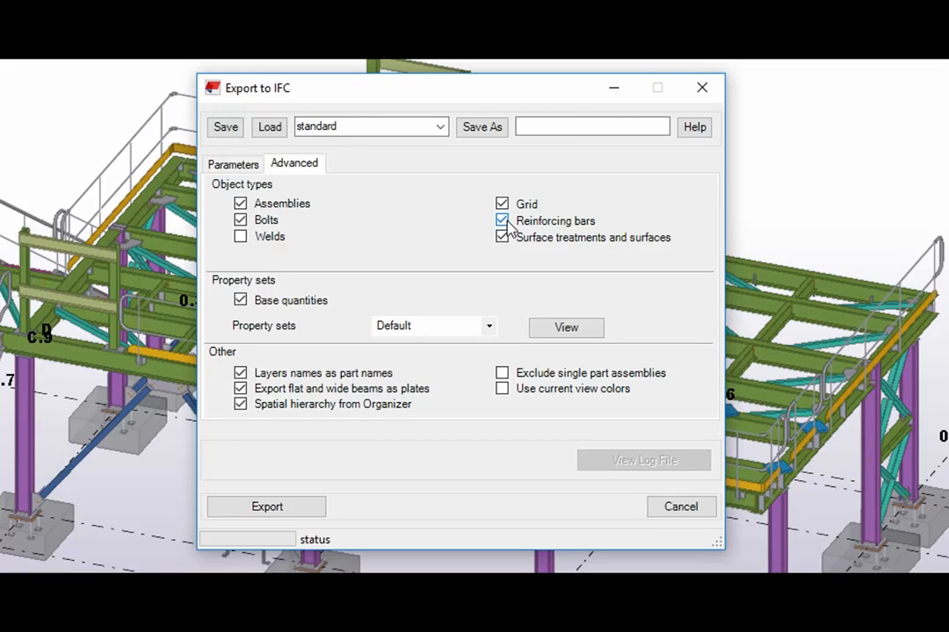
left_click(245, 171)
left_click(297, 515)
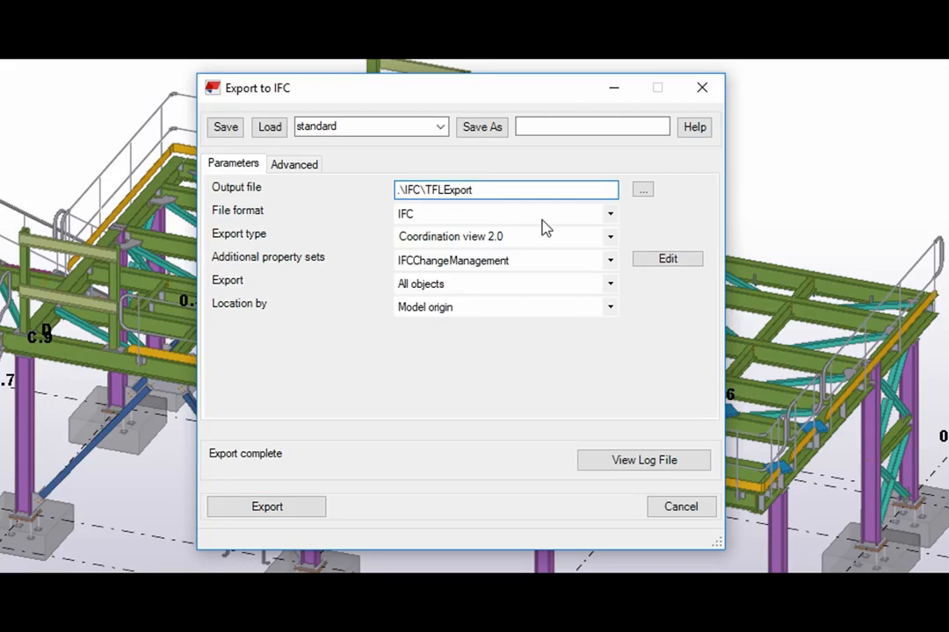
Step: Set the export type to Steel fabrication view, with bolts excluded and welds included among the exported object types
left_click(611, 238)
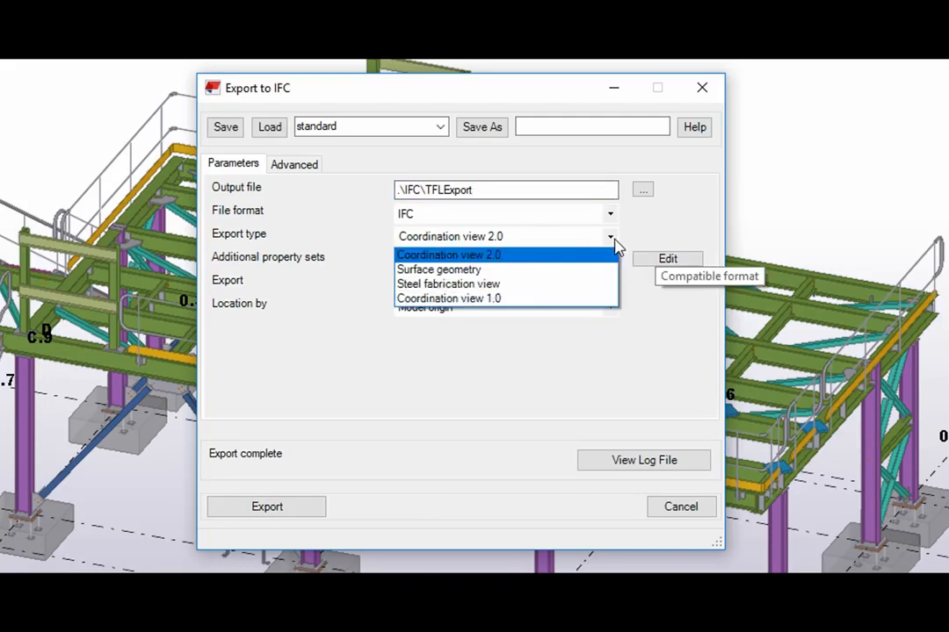
left_click(514, 286)
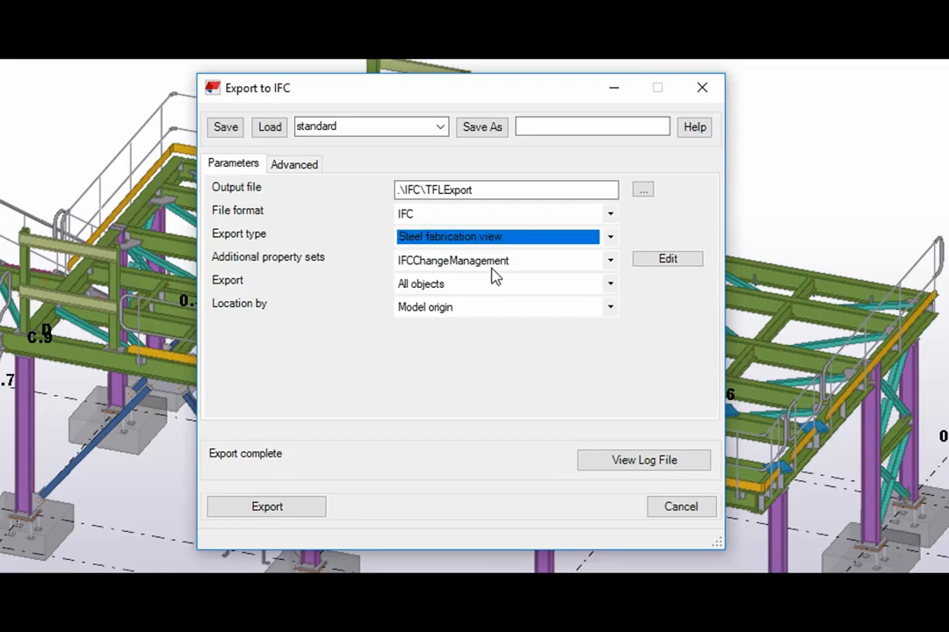
left_click(312, 166)
left_click(241, 221)
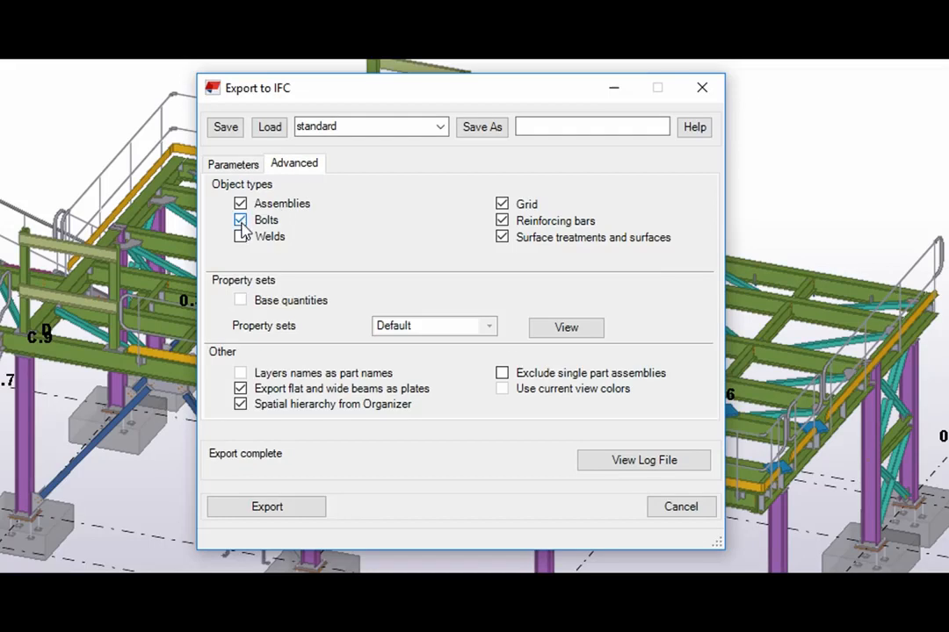
left_click(240, 236)
left_click(235, 164)
Step: Export the model to the output file .\IFC\Steel Model with holes no bolts and close the export dialog
left_click(477, 189)
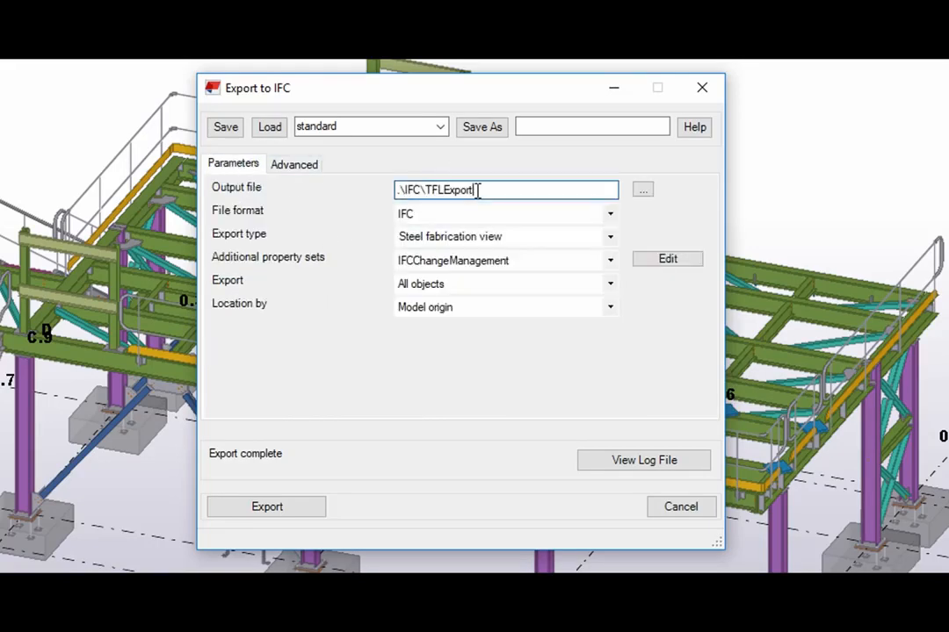
key("BackSpace")
key("BackSpace")
key("BackSpace")
key("BackSpace")
key("BackSpace")
key("BackSpace")
key("BackSpace")
key("BackSpace")
key("BackSpace")
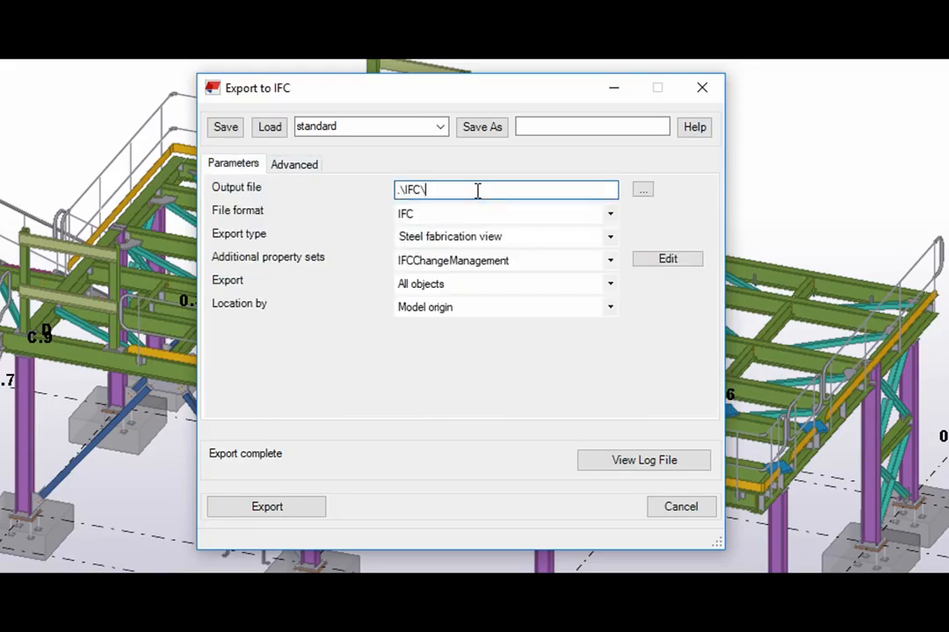
type("Steel Model with ho")
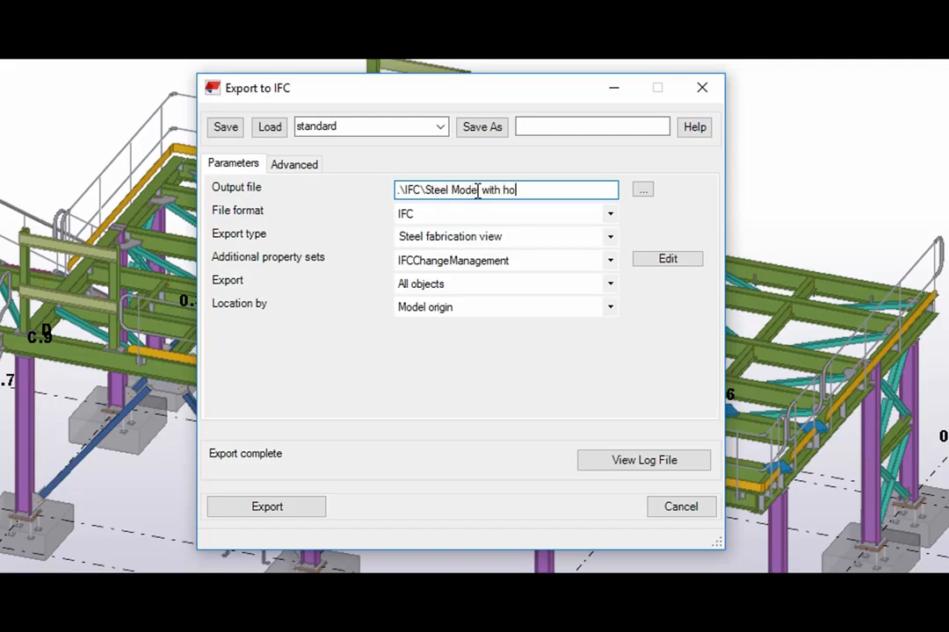
type("les no bolts")
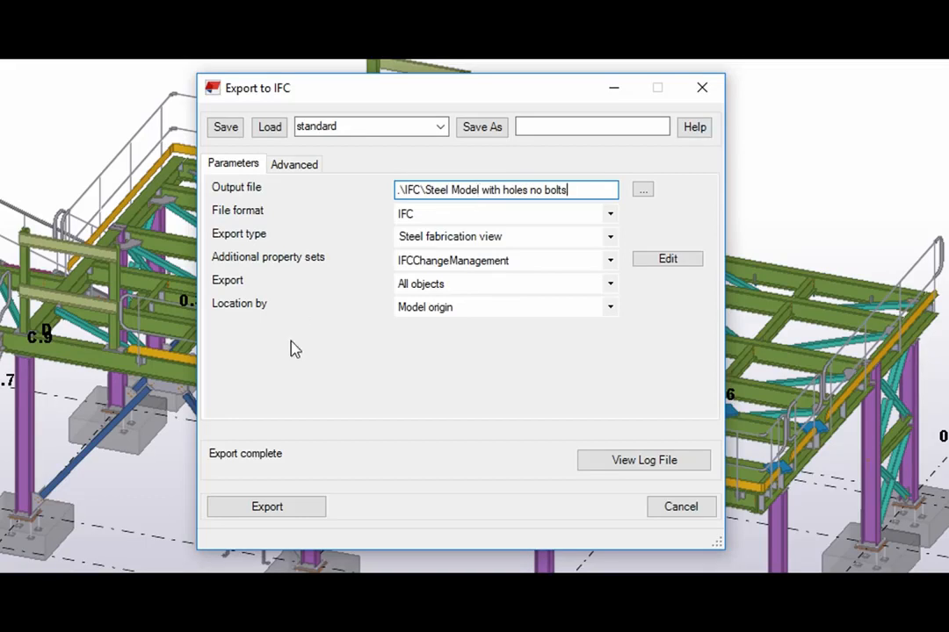
left_click(299, 513)
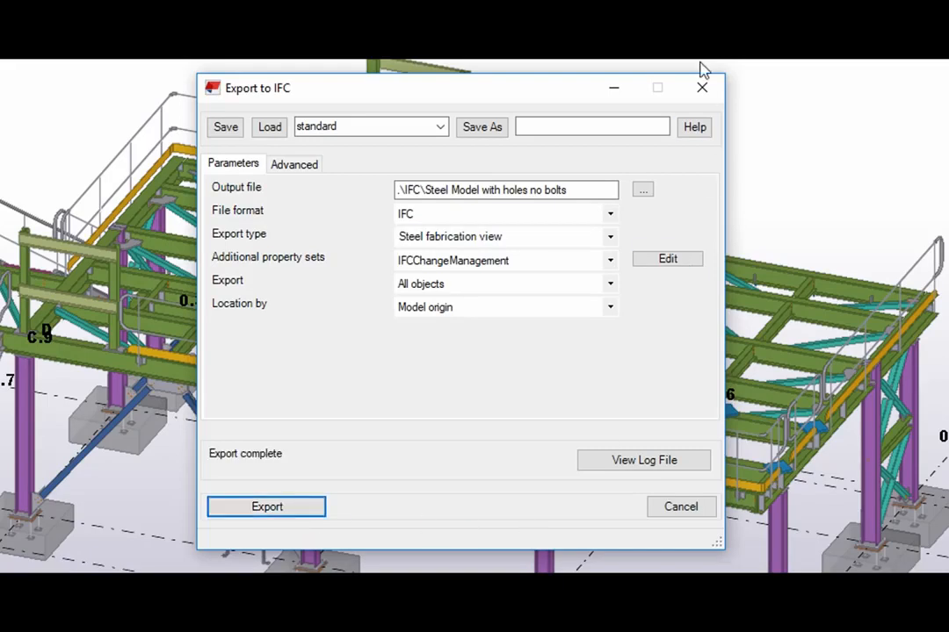
left_click(702, 88)
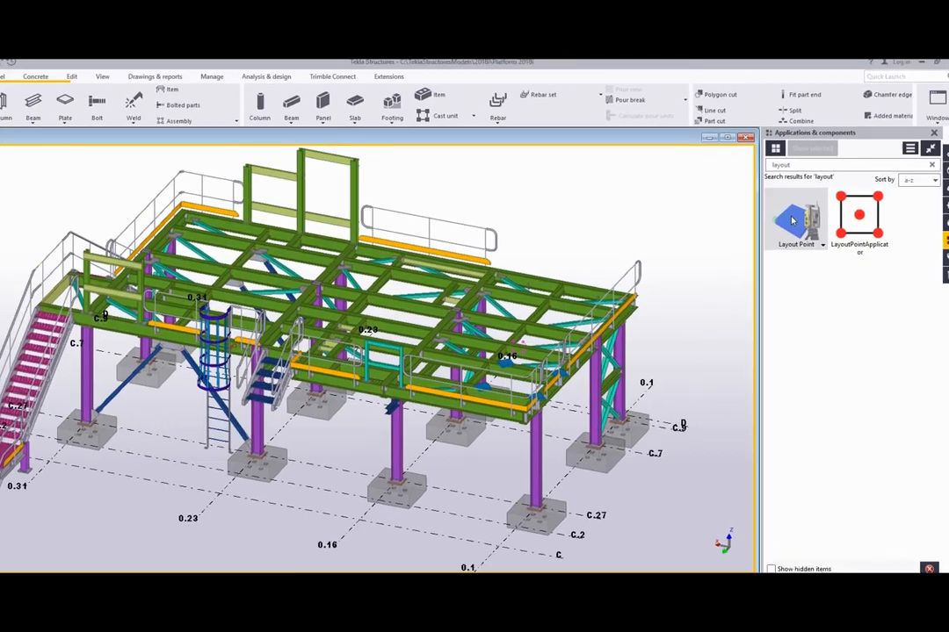
Step: Open the Layout Point properties and set the group name to Shop Bolts and the name to Assembly Layout
double_click(794, 214)
double_click(742, 201)
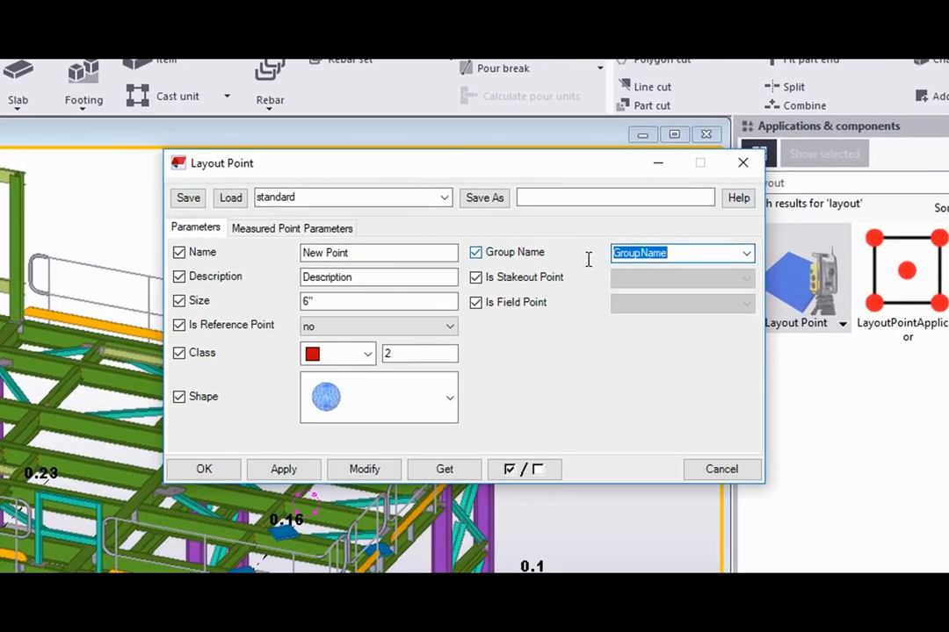
type("Shop Bolts")
left_click_drag(440, 253, 254, 275)
type("Assembly Layout")
Step: Set the layout point size to 3" and its shape to the cone, and apply the properties
left_click_drag(337, 299, 286, 300)
type("3\"")
left_click(419, 413)
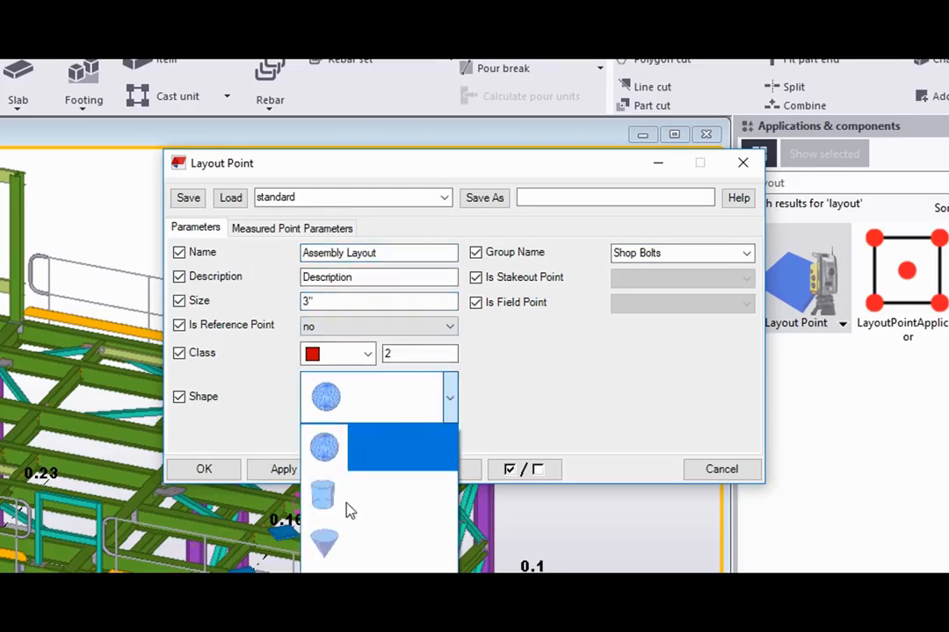
left_click(329, 549)
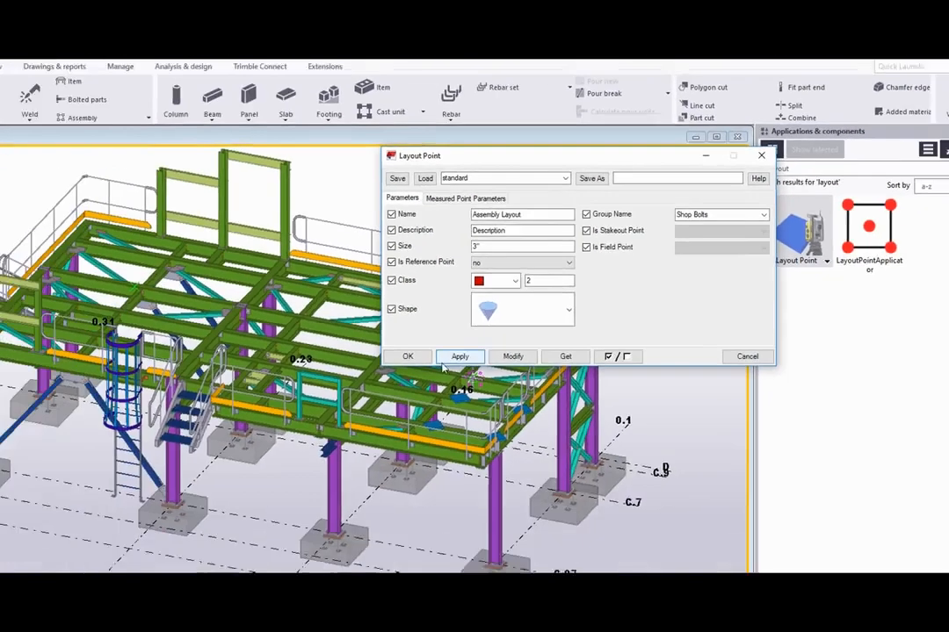
left_click(444, 360)
Step: Place layout points at the gusset plate bolts on the teal brace's end near the stairs
mouse_move(333, 293)
middle_mouse_down()
mouse_move(325, 348)
mouse_move(232, 411)
mouse_move(548, 408)
mouse_move(236, 410)
mouse_move(313, 359)
mouse_move(345, 285)
middle_mouse_up()
scroll(325, 348, "down", 3)
scroll(345, 285, "up", 6)
scroll(345, 286, "up", 5)
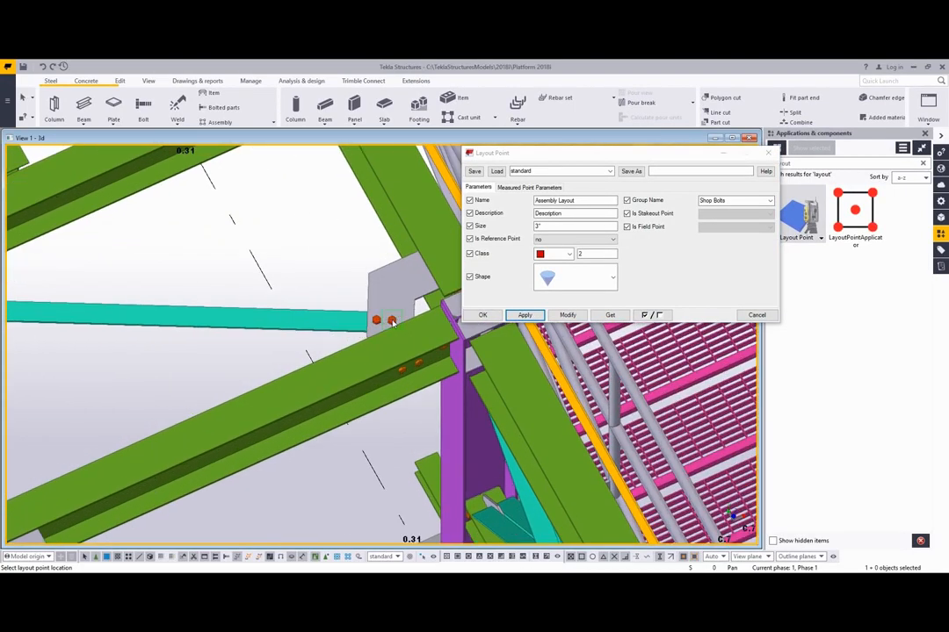
left_click(377, 321)
Step: Place layout points at both gusset plate bolts on the brace's opposite end, and end the Layout Point command
middle_click_drag(196, 318, 516, 316)
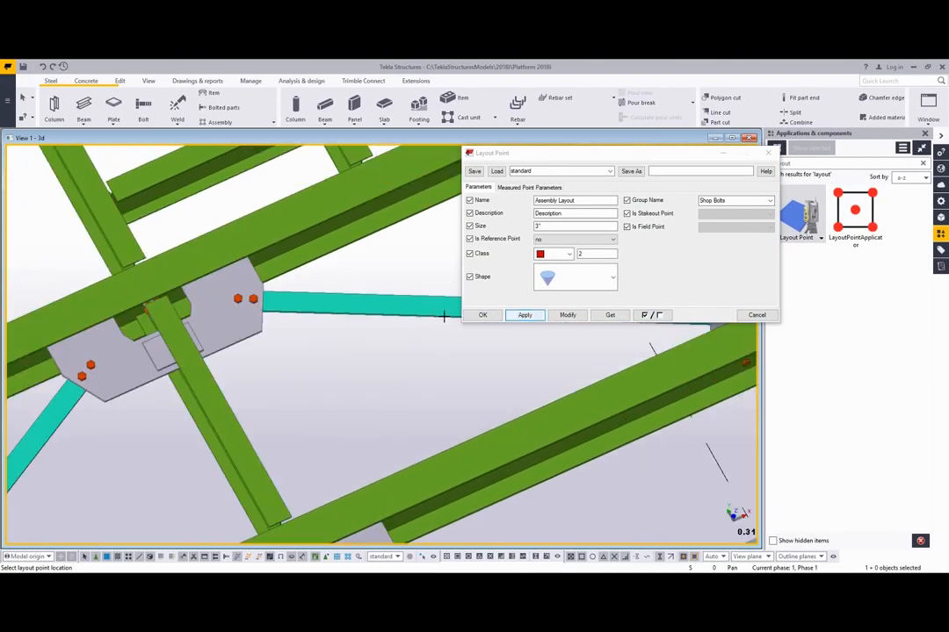
scroll(249, 288, "up", 5)
scroll(252, 307, "up", 2)
left_click(252, 322)
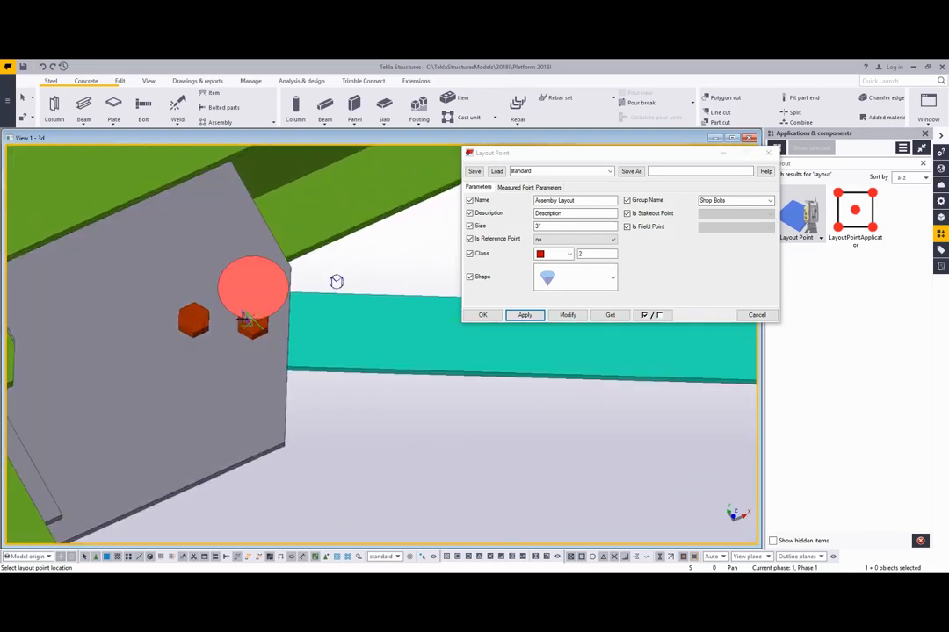
left_click(199, 323)
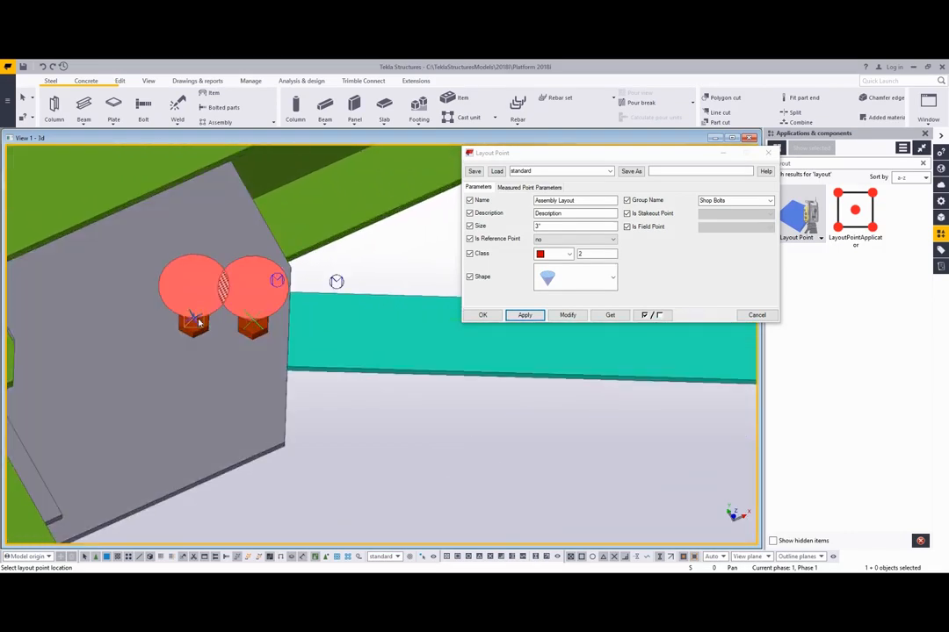
scroll(298, 332, "down", 6)
middle_click_drag(398, 423, 380, 393, "ctrl")
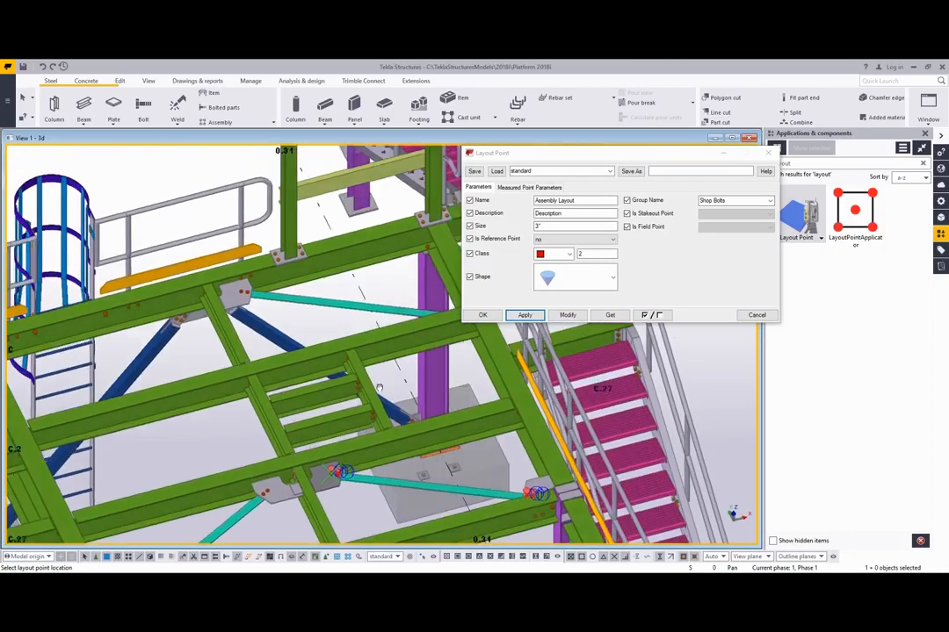
middle_click_drag(394, 465, 311, 299, "ctrl")
right_click(350, 246)
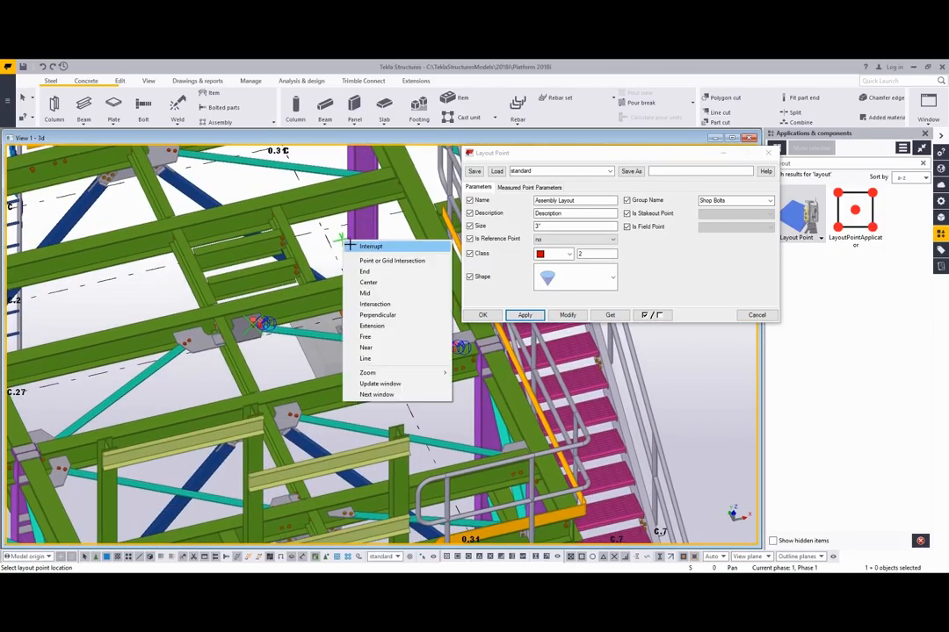
left_click(349, 246)
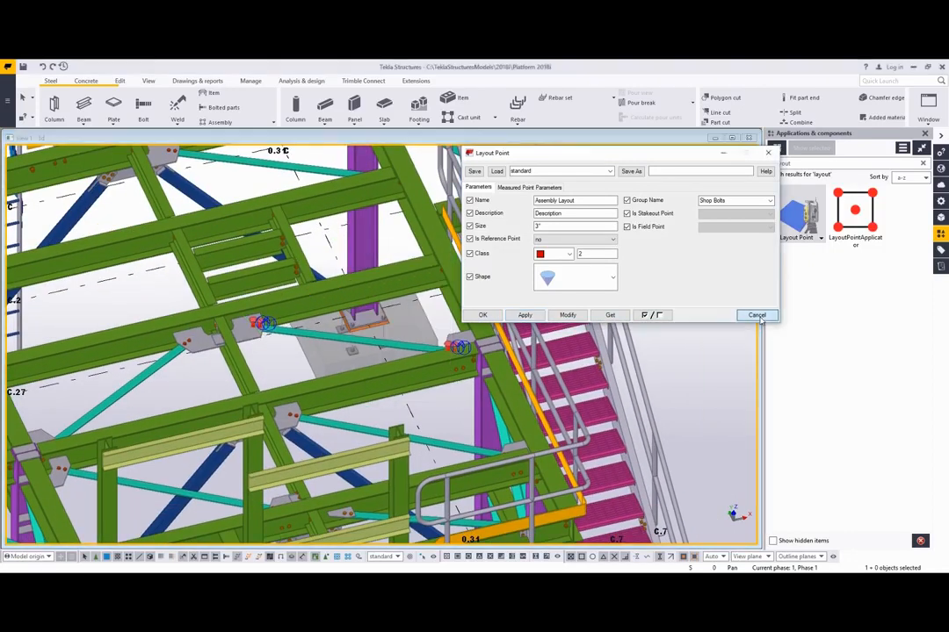
left_click(756, 317)
Step: Create layout points for all anchor rods in the model using the Layout Point Applicator's Anchor Bolt settings
scroll(561, 321, "down", 7)
middle_click_drag(354, 380, 571, 338, "ctrl")
scroll(325, 408, "up", 2)
middle_click_drag(325, 408, 406, 427)
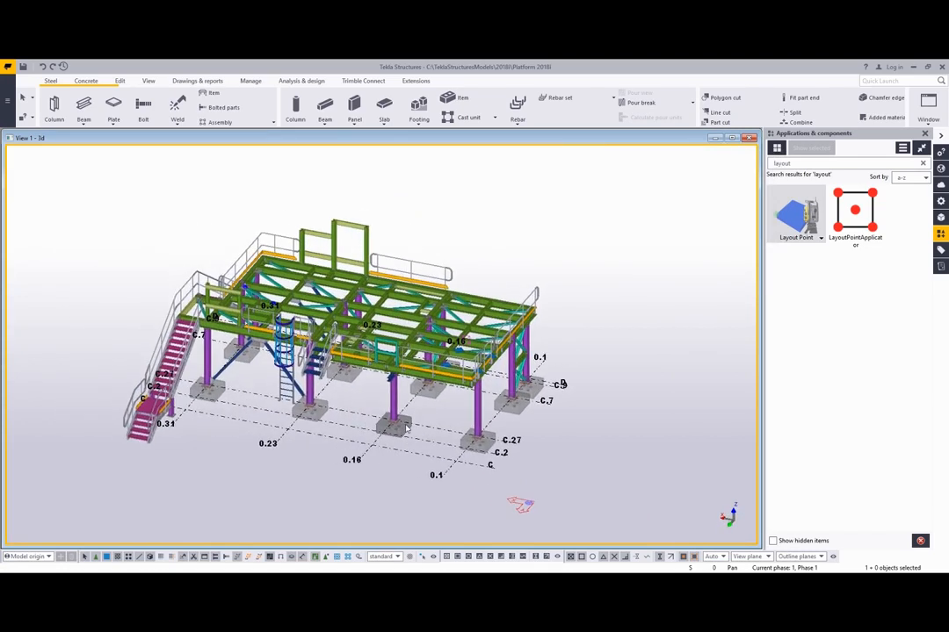
scroll(433, 450, "up", 5)
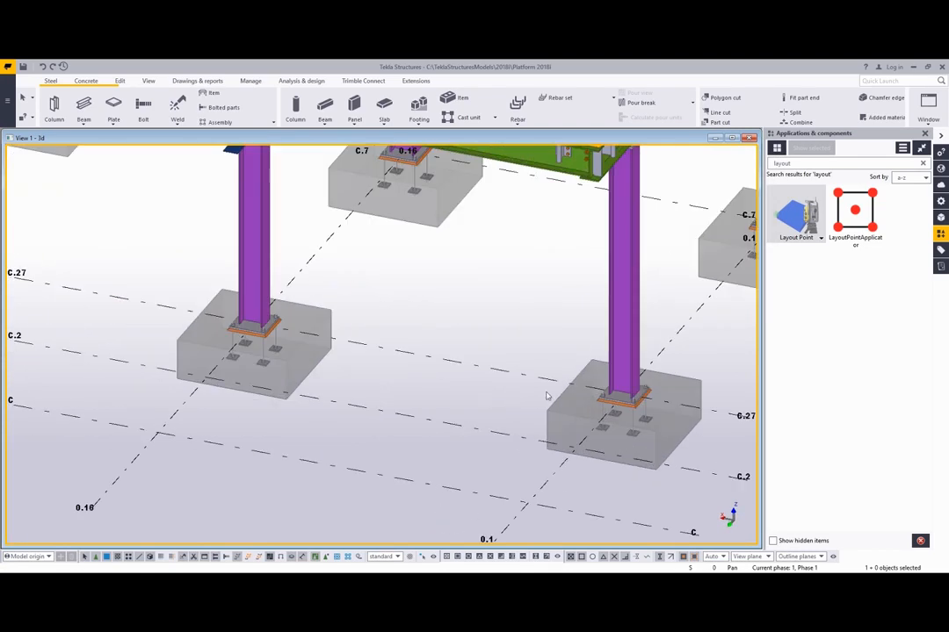
double_click(857, 222)
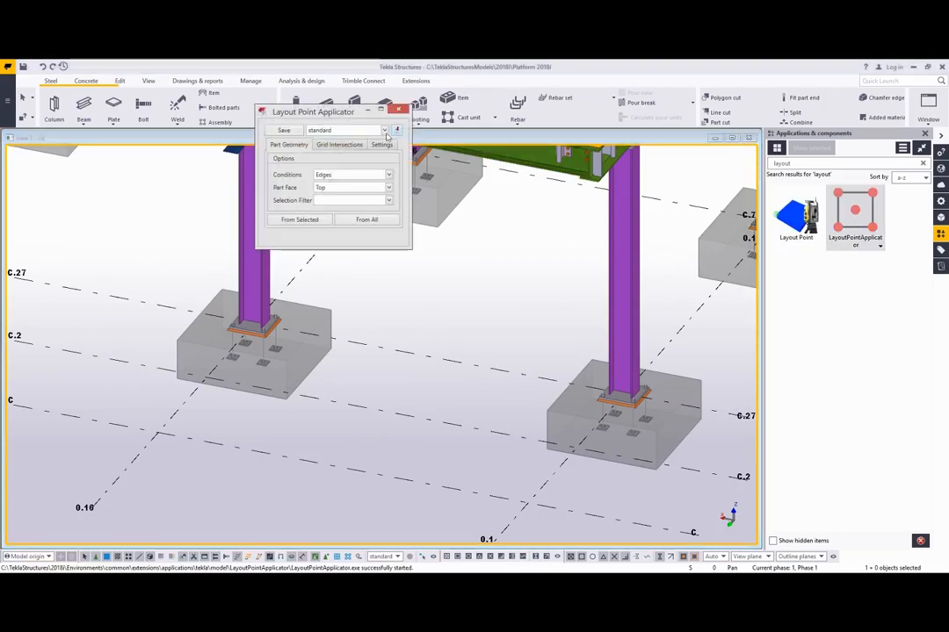
left_click(384, 130)
left_click(353, 142)
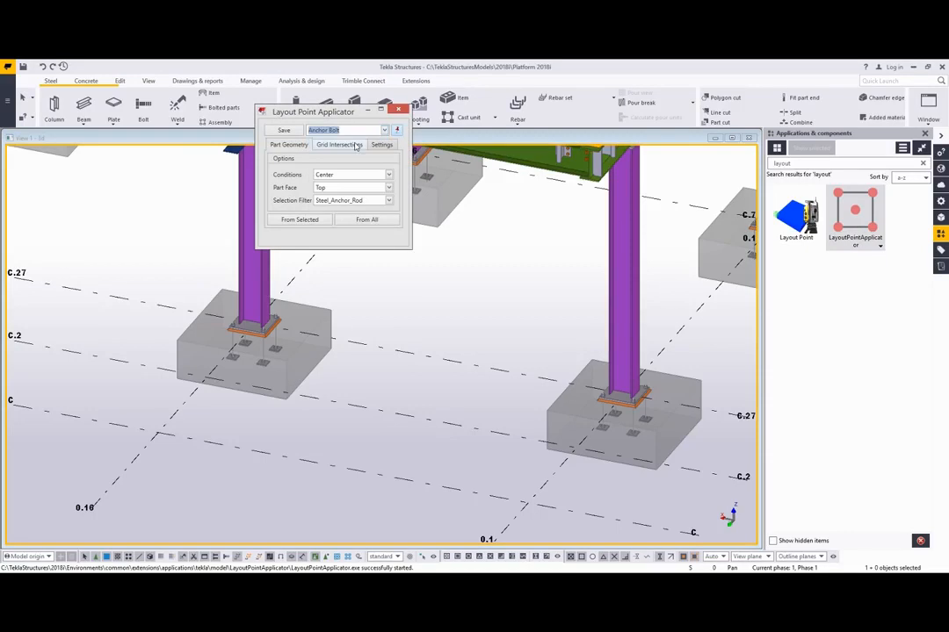
left_click(367, 220)
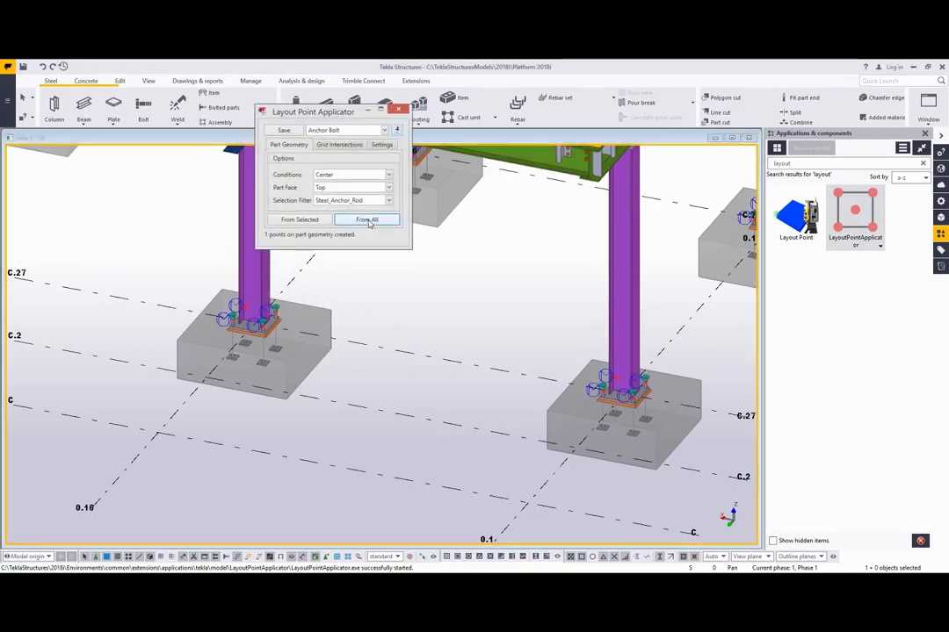
Step: Create layout points on all pad footings using the Pad Footing settings, and close the Layout Point Applicator
left_click(332, 130)
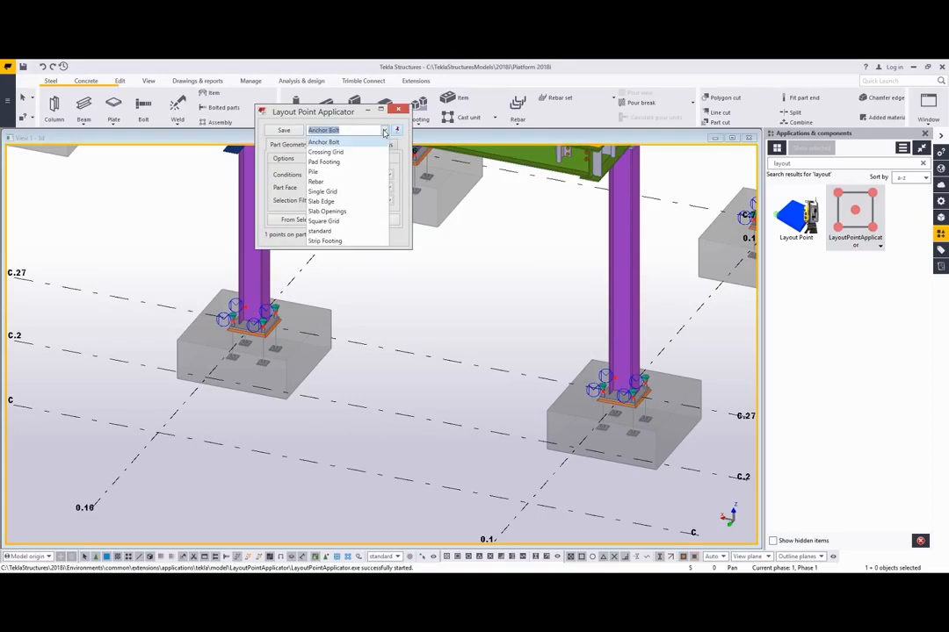
left_click(325, 162)
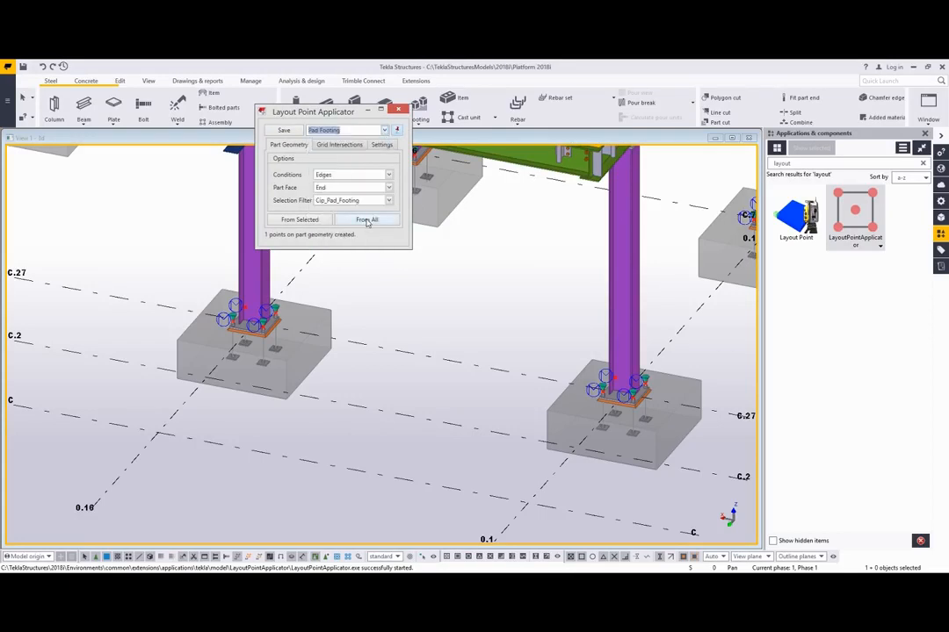
left_click(367, 221)
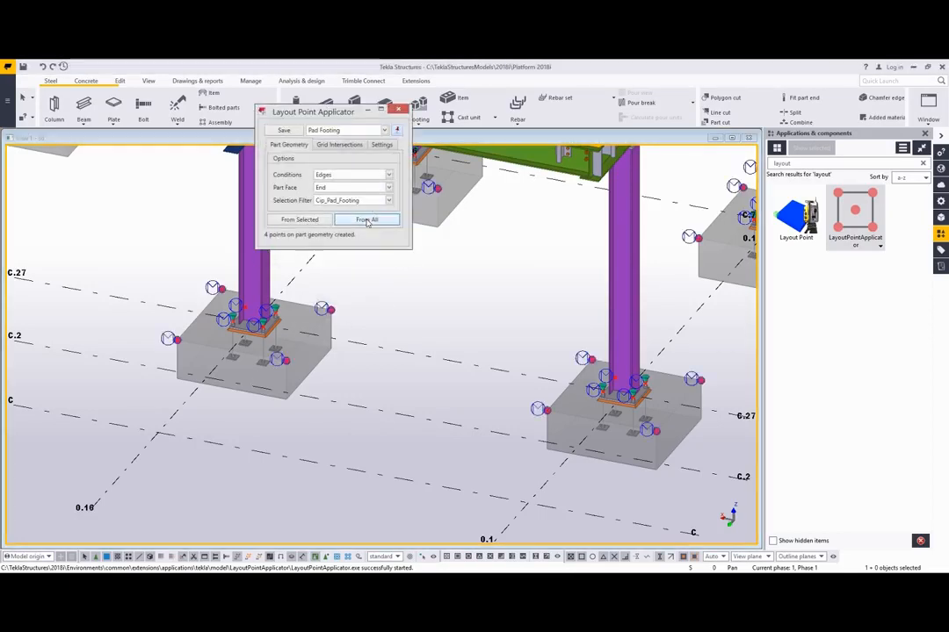
left_click(397, 108)
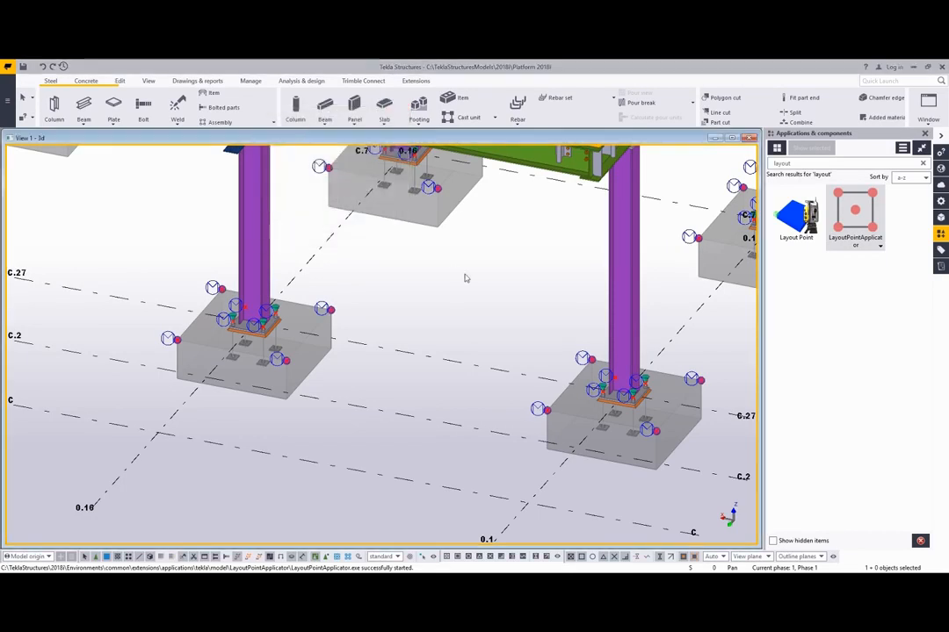
scroll(334, 375, "down", 5)
middle_click_drag(308, 427, 484, 420)
middle_click_drag(361, 467, 361, 443, "ctrl")
scroll(422, 326, "up", 8)
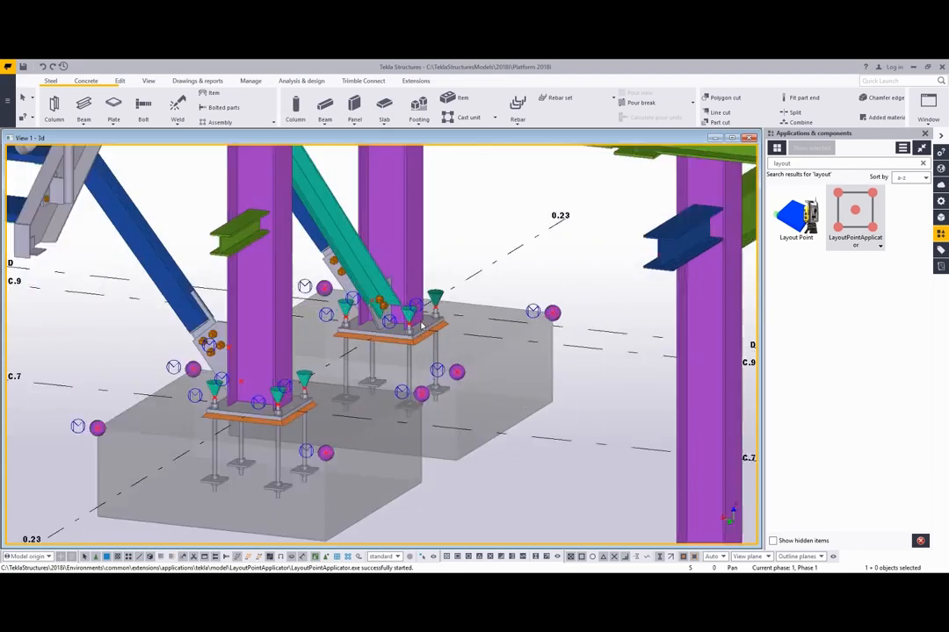
Step: Open the Layout Manager for the platform model's layout point groups
scroll(413, 347, "down", 5)
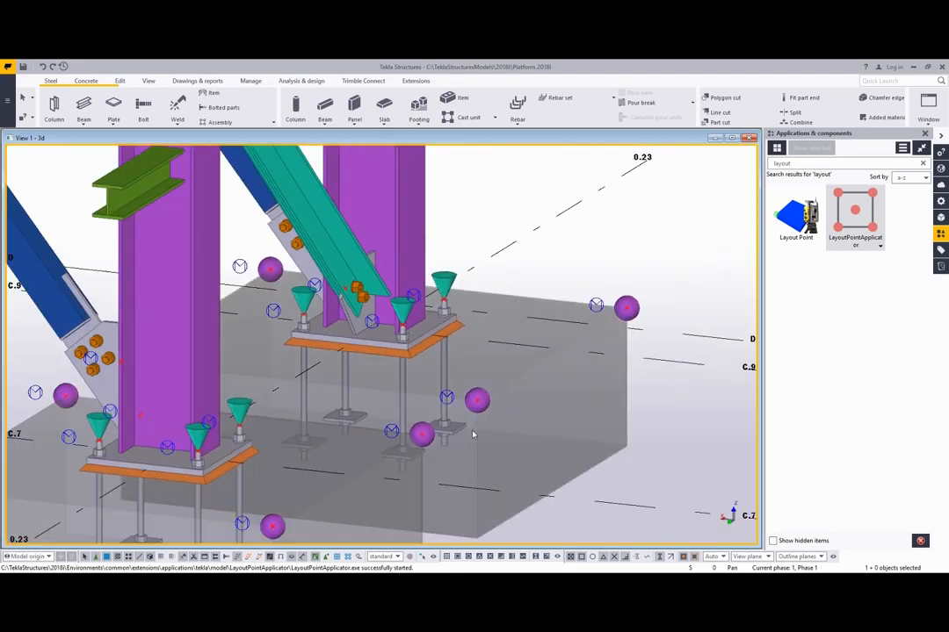
scroll(398, 363, "up", 3)
scroll(422, 364, "down", 8)
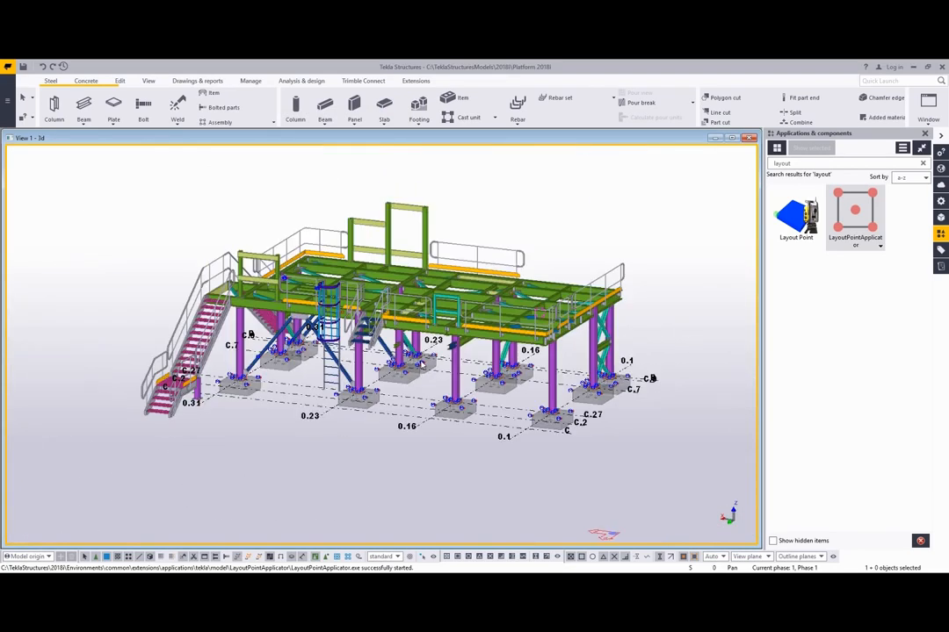
scroll(443, 397, "up", 1)
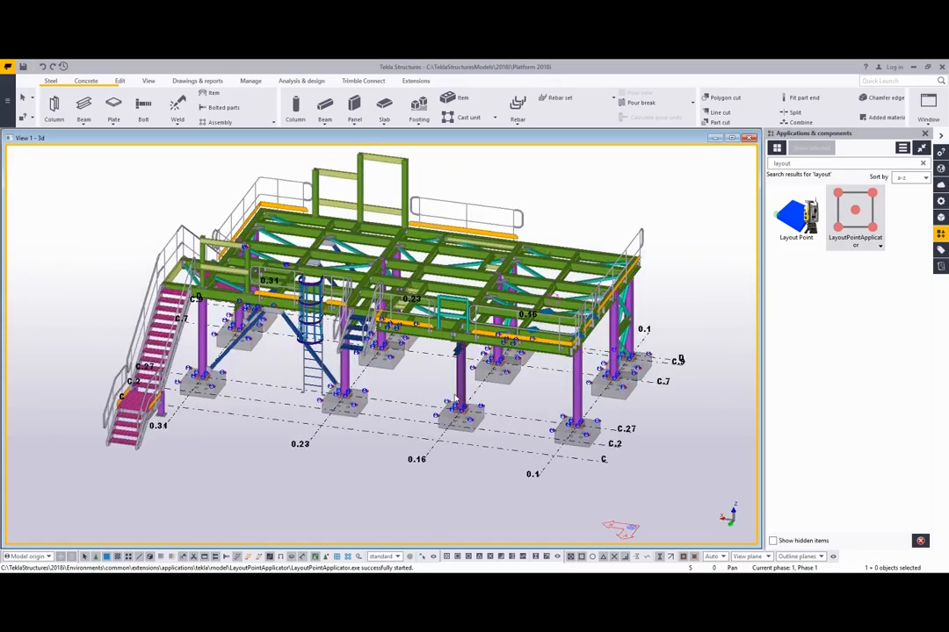
left_click(253, 81)
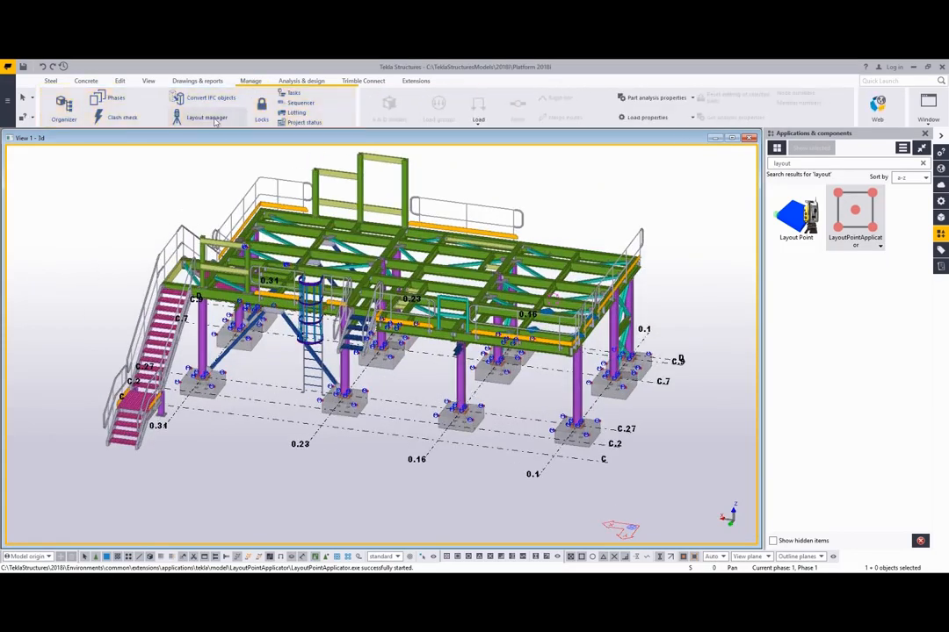
left_click(211, 118)
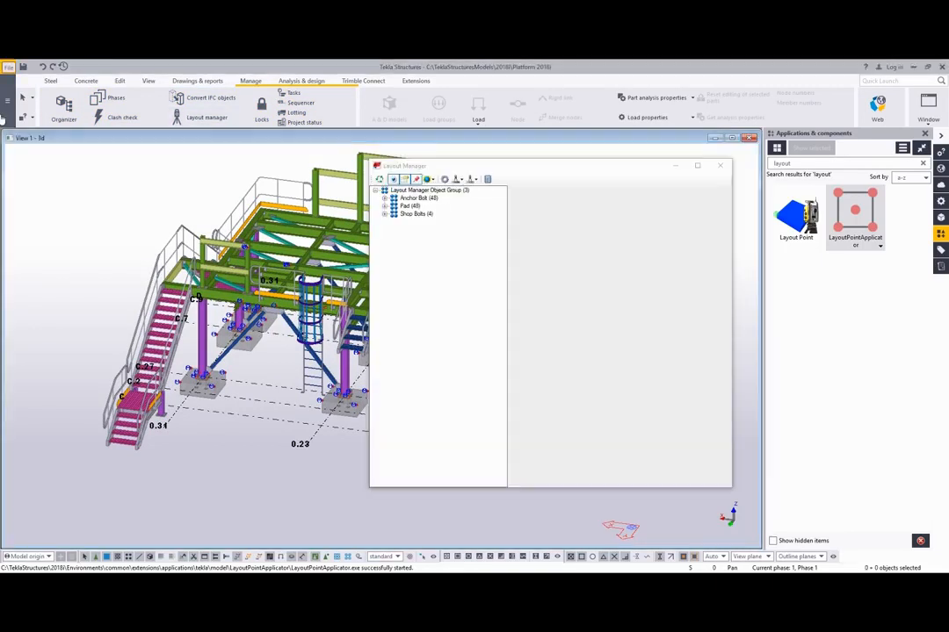
Step: Open the Project Coordinates base point definition from the project properties and place its dialog beside the Layout Manager
left_click(2, 120)
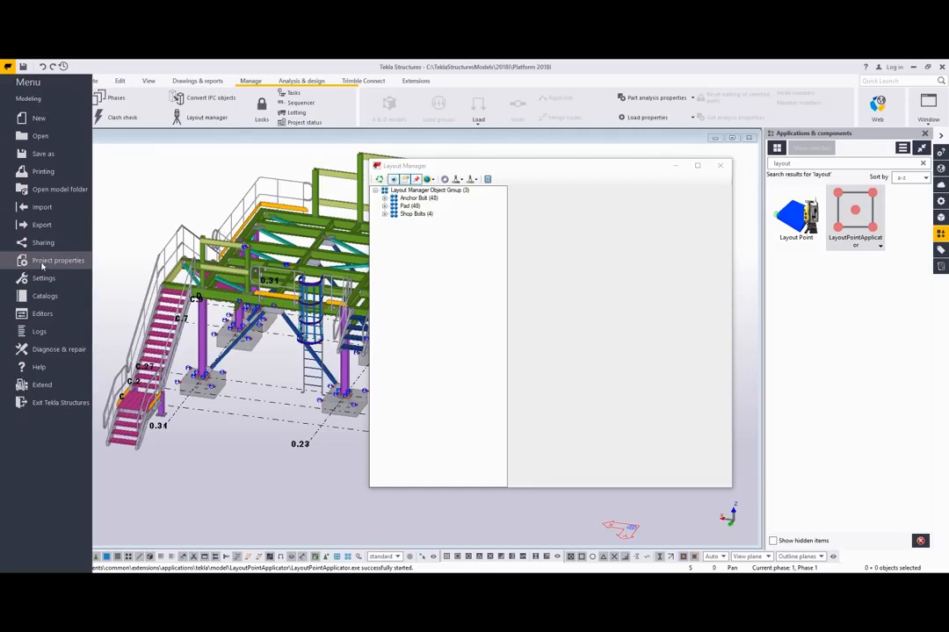
left_click(44, 261)
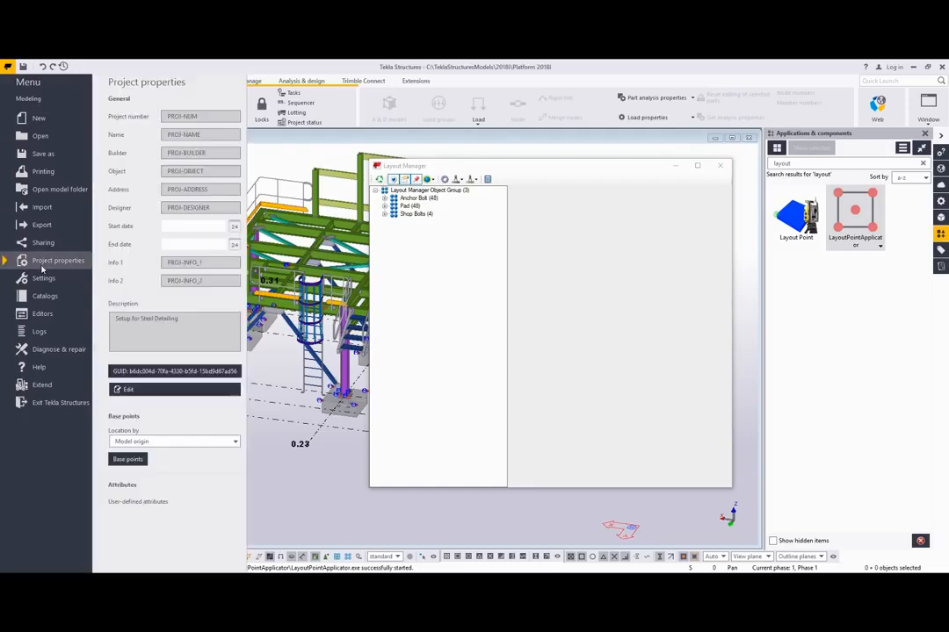
left_click(128, 458)
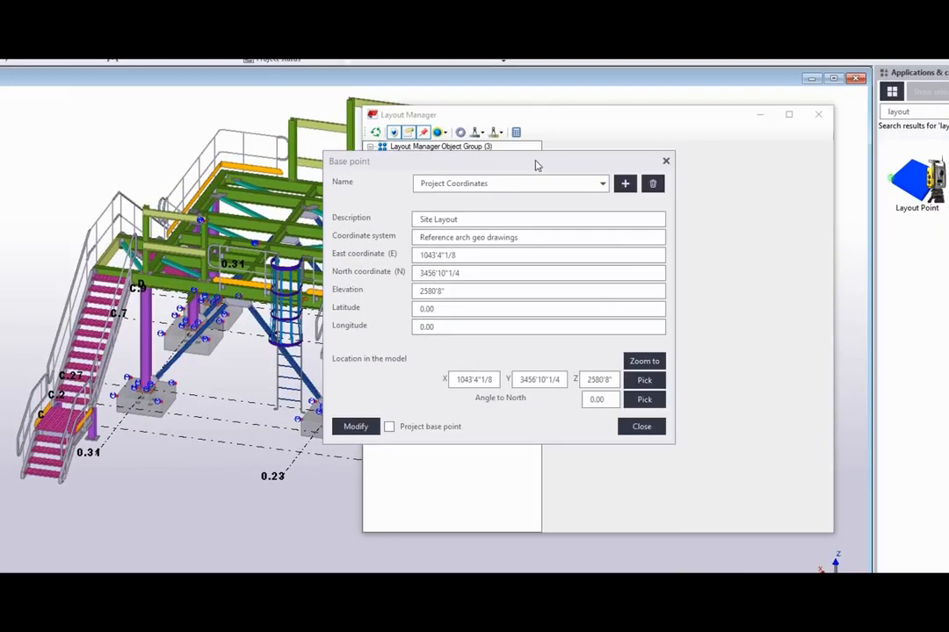
left_click_drag(538, 166, 218, 121)
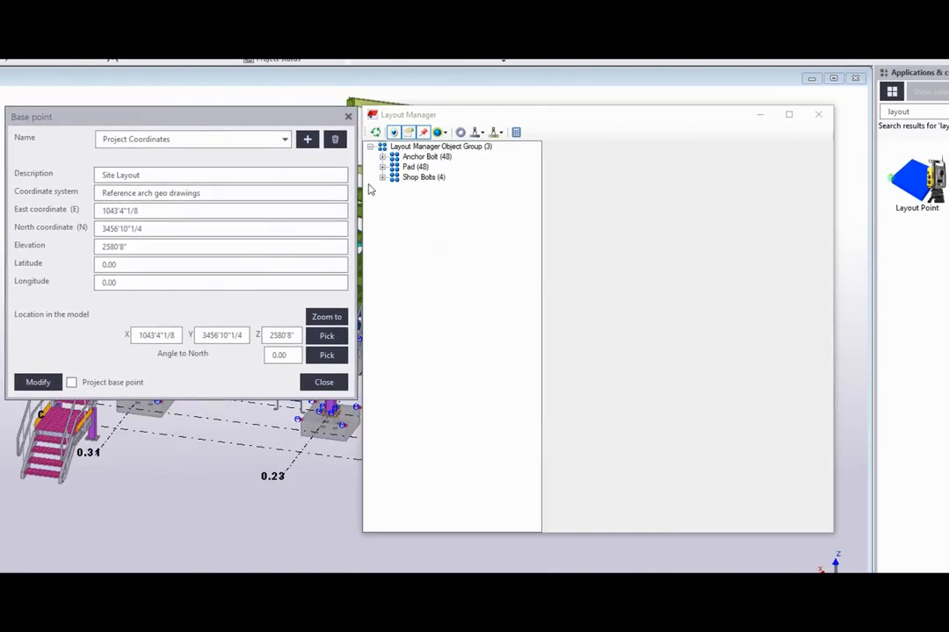
Step: Set the Anchor Bolt group's local coordinate system to Project Coordinates and check the coordinates of point AB
left_click(383, 158)
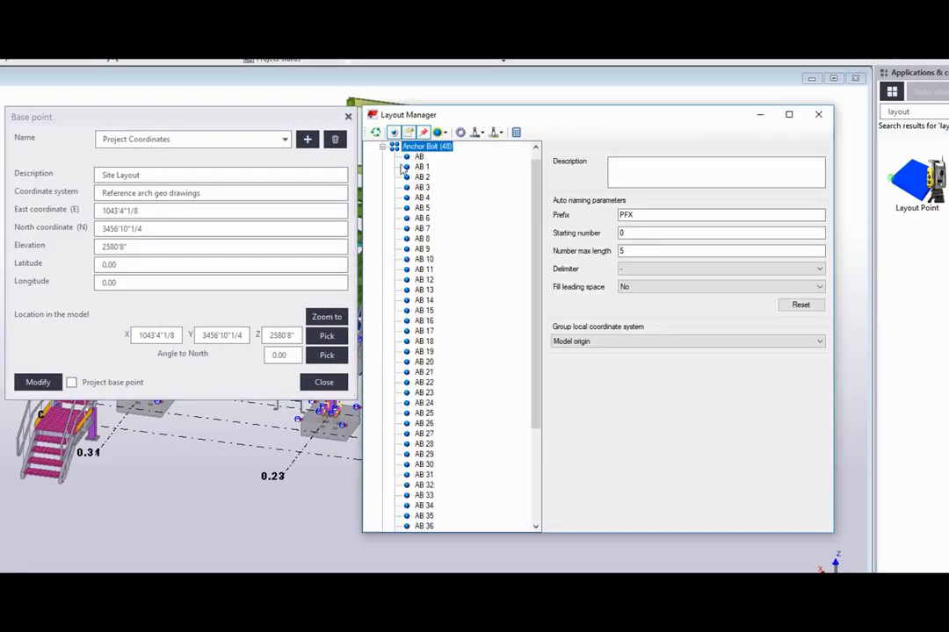
left_click(420, 158)
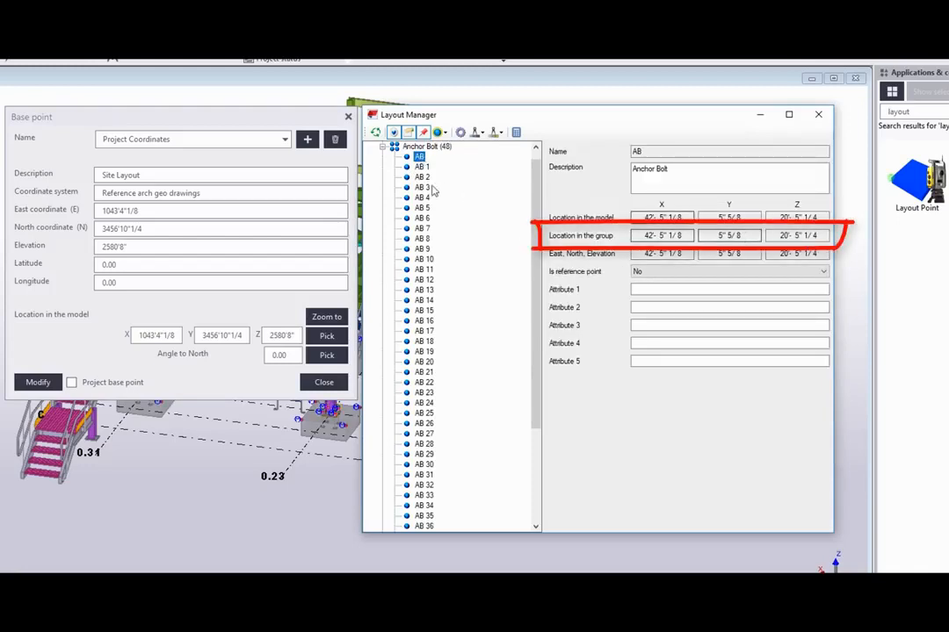
left_click(413, 147)
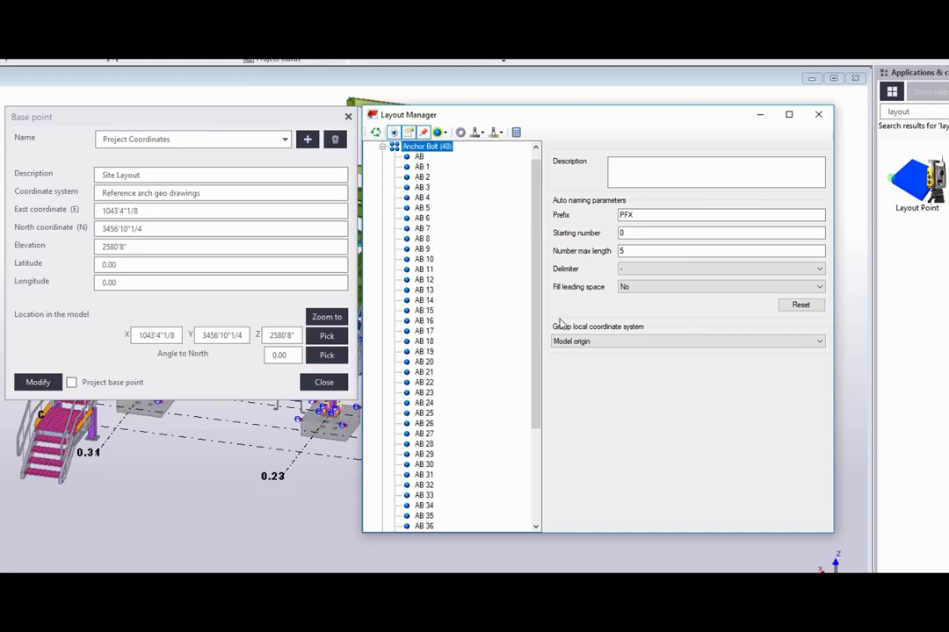
left_click(585, 342)
left_click(589, 362)
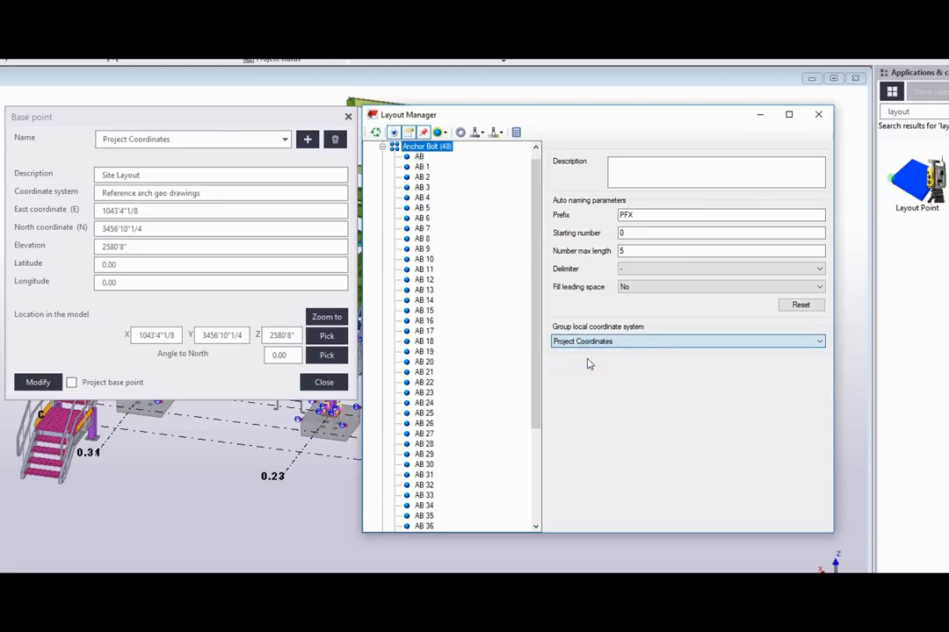
left_click(419, 159)
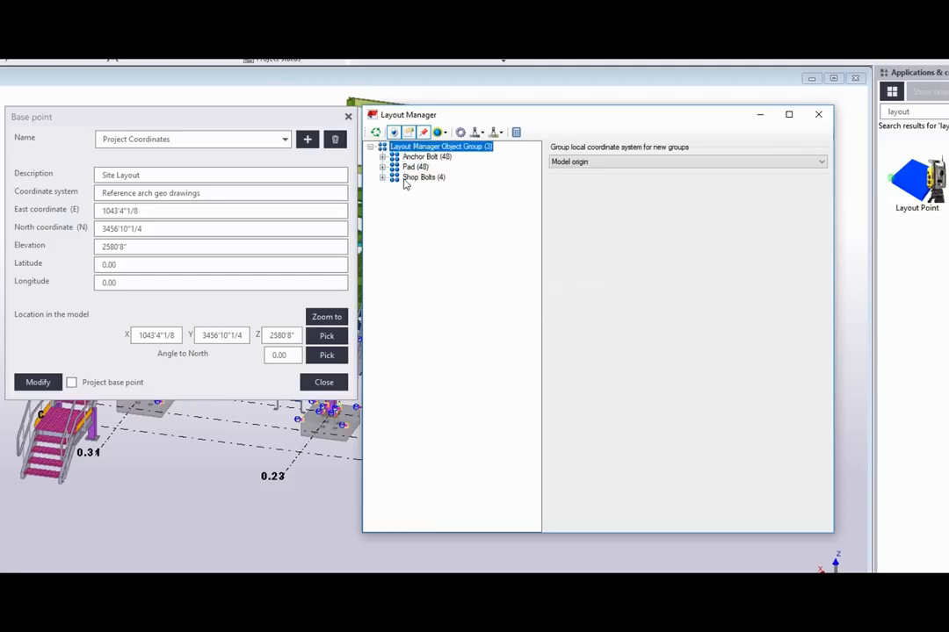
Step: Set the Shop Bolts group's local coordinate system to Project Coordinates and check the coordinates of the AssemblyLayout point
left_click(422, 177)
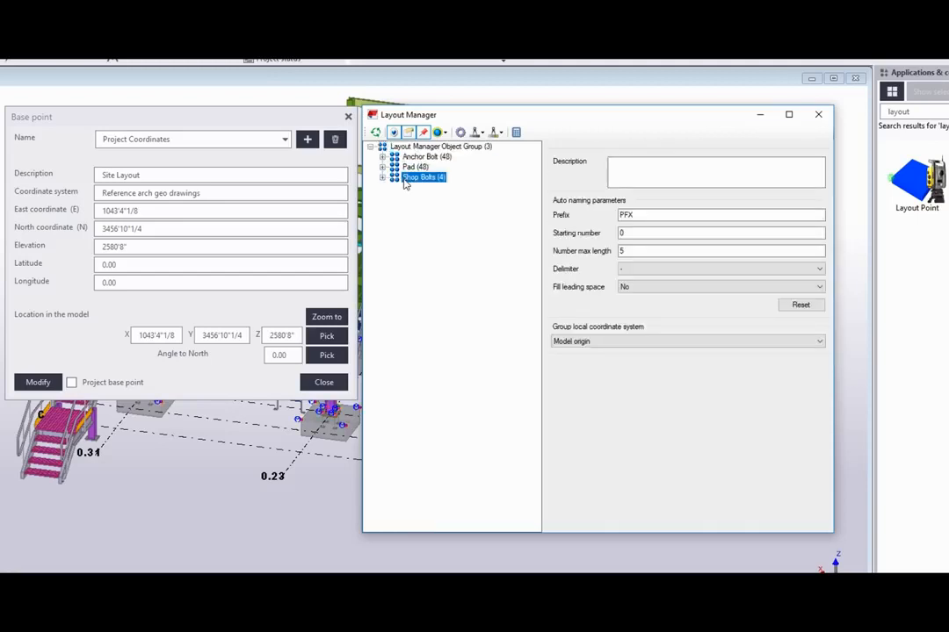
left_click(577, 341)
left_click(584, 361)
left_click(383, 177)
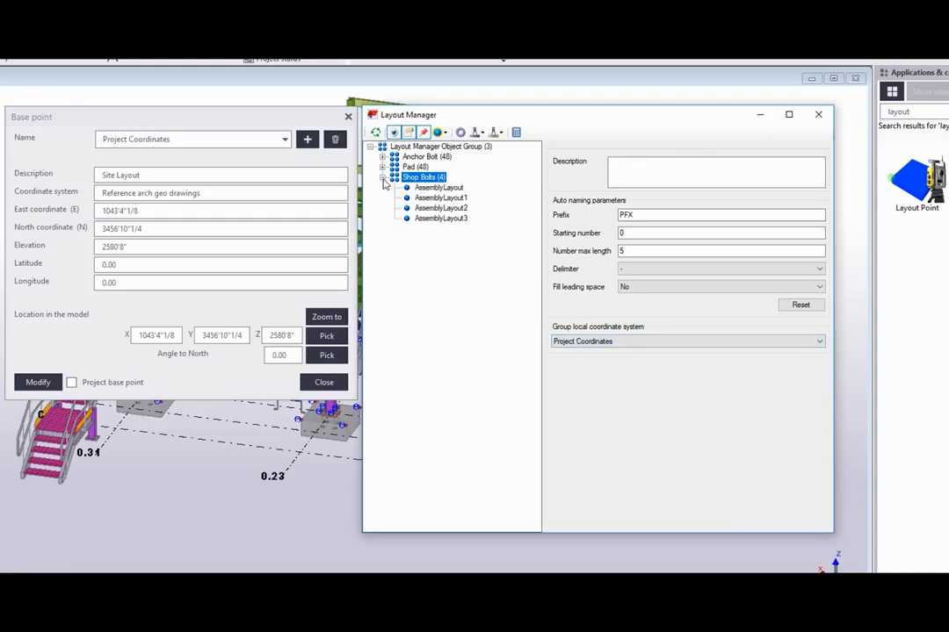
left_click(430, 188)
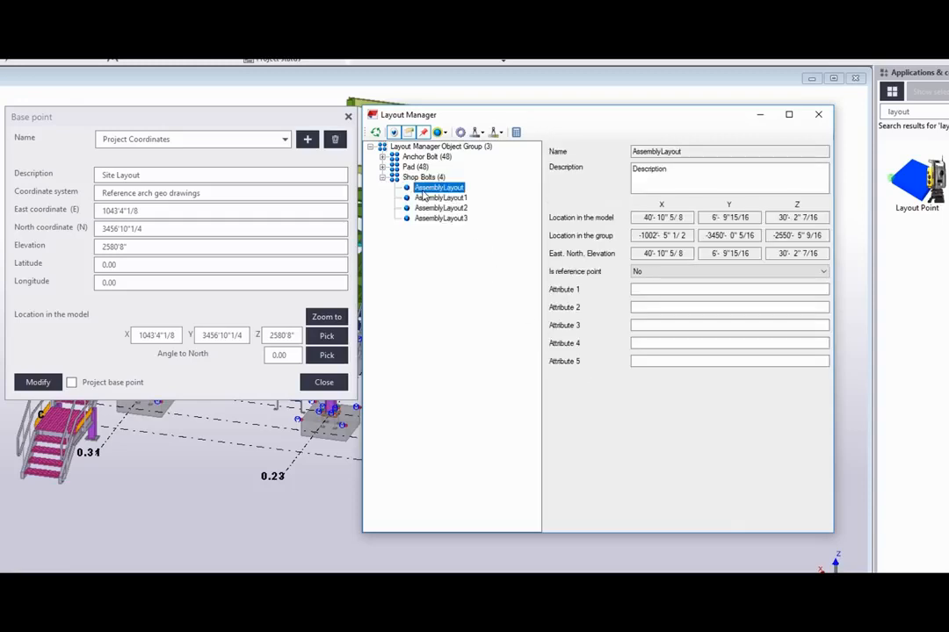
left_click(383, 178)
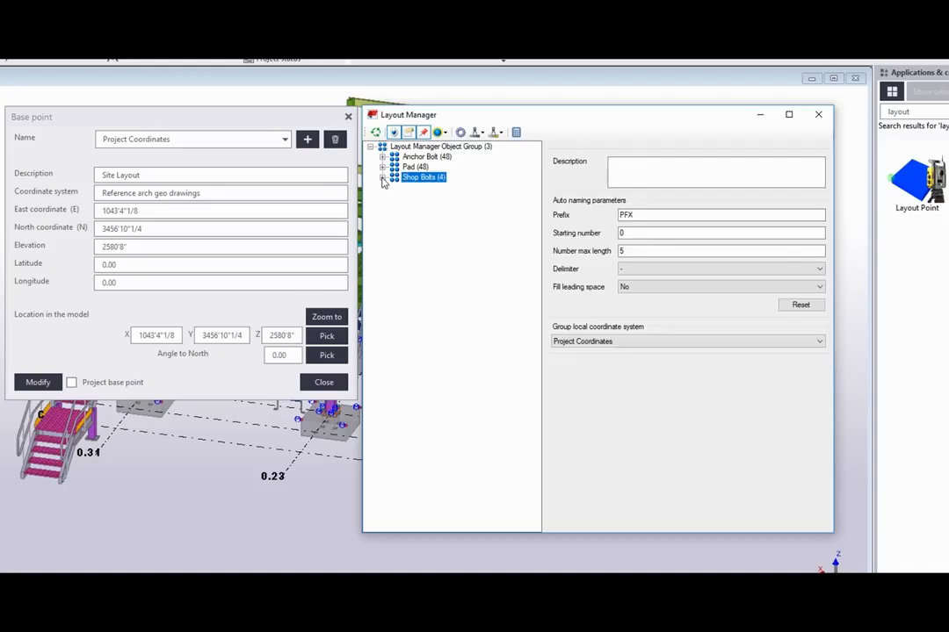
Step: Choose Model origin as the group local coordinate system for new groups in the Layout Manager
left_click(439, 145)
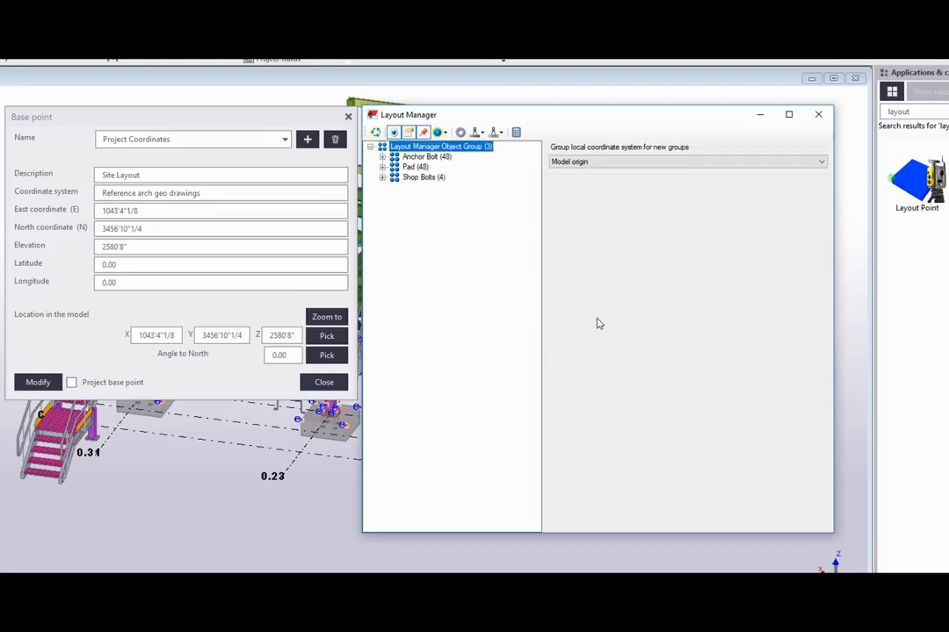
left_click(627, 163)
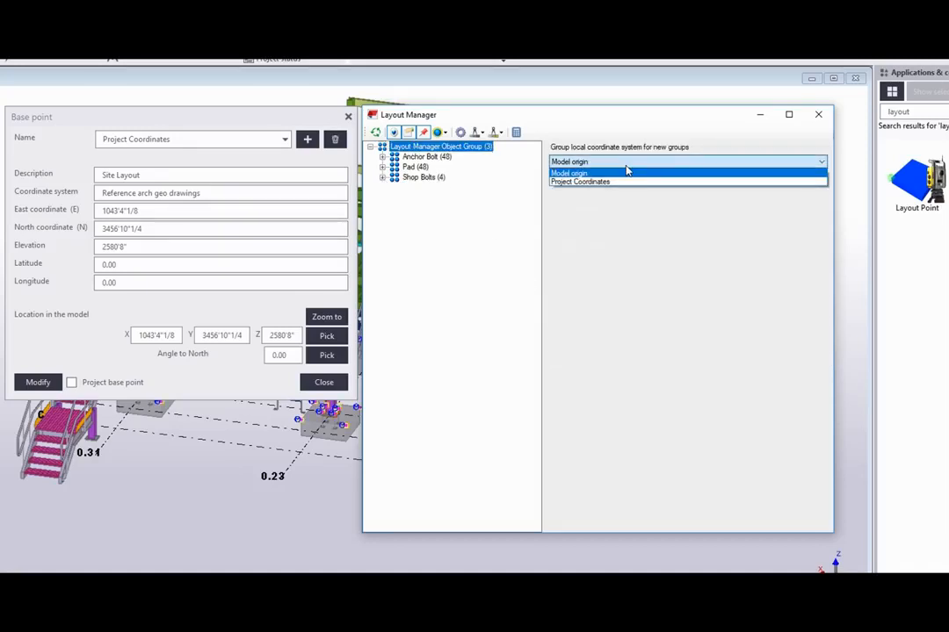
left_click(628, 172)
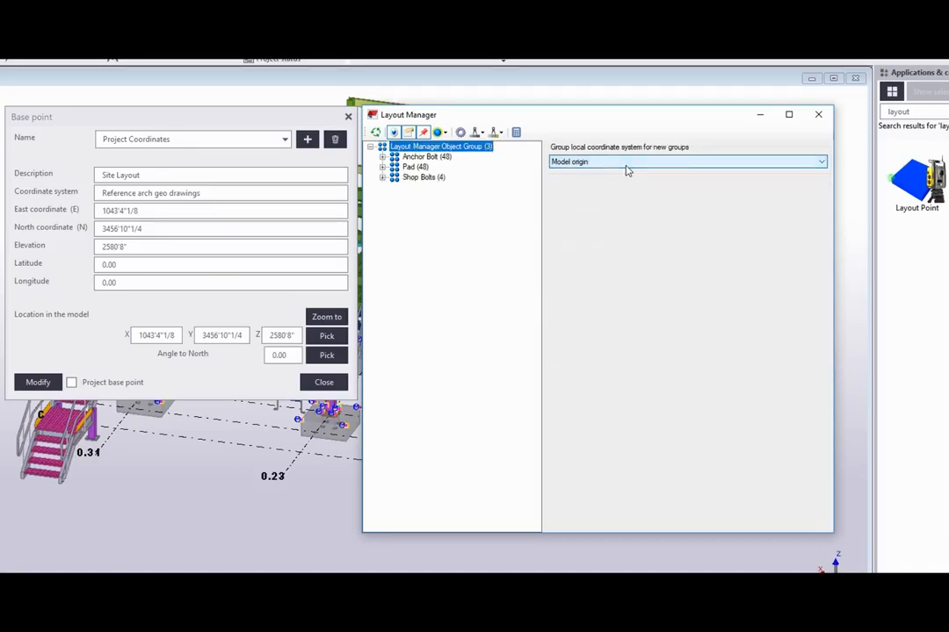
Step: Export all layout points to a Field Link file (.tfl) named Layout Info, using the local coordinate systems of groups
left_click(498, 135)
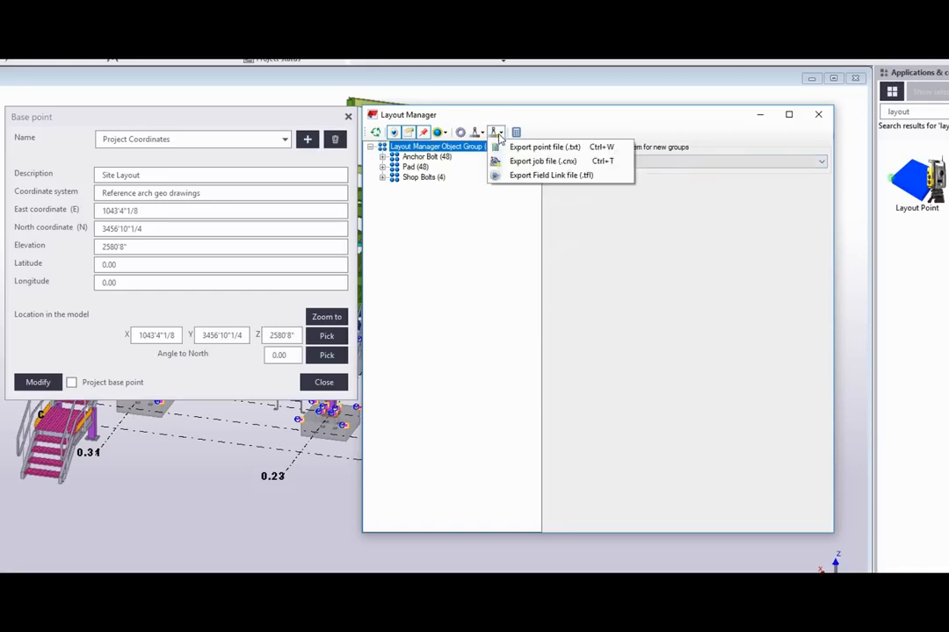
left_click(528, 179)
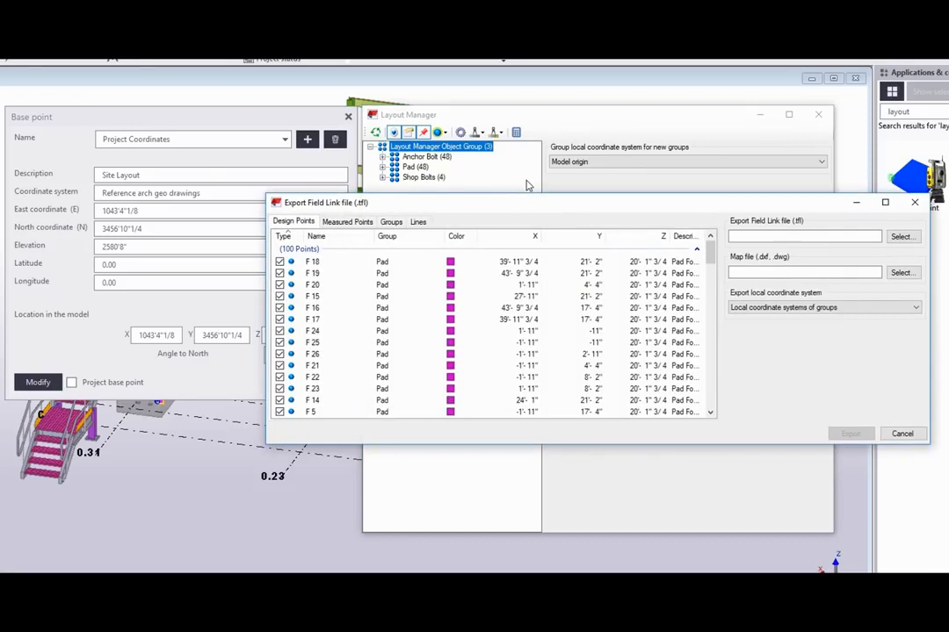
left_click(900, 238)
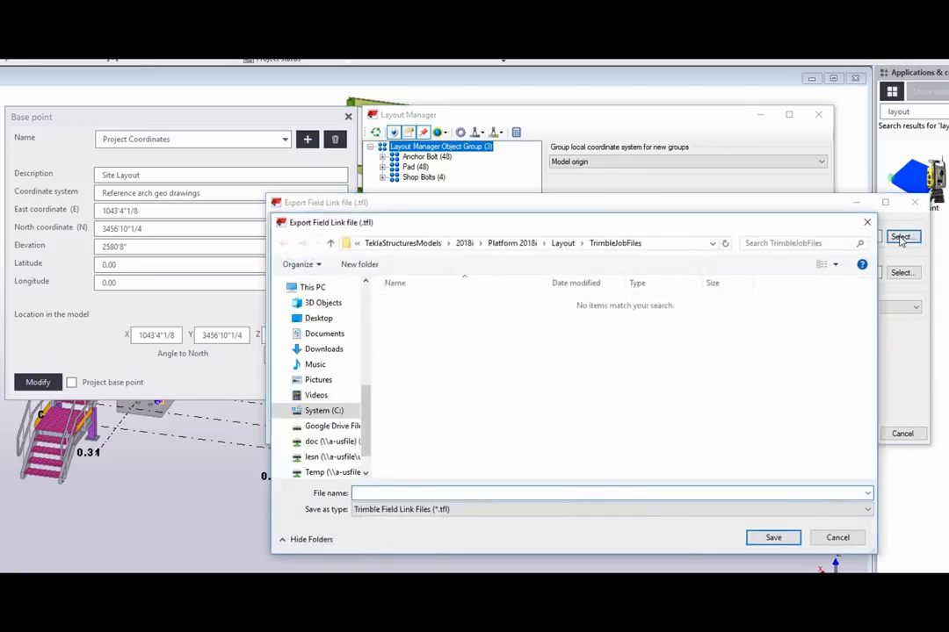
type("Layout Info")
left_click(775, 541)
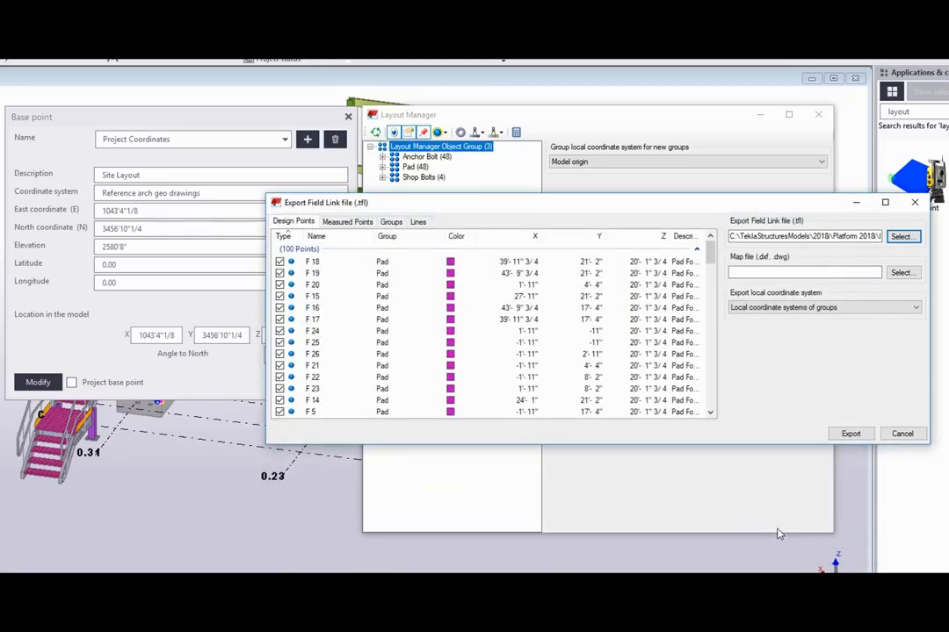
left_click(869, 307)
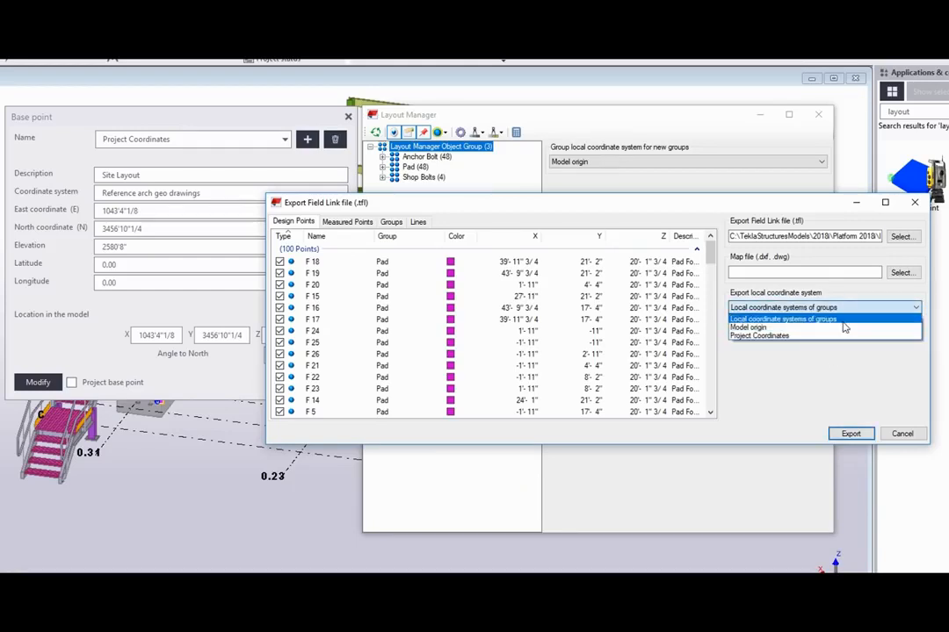
left_click(843, 327)
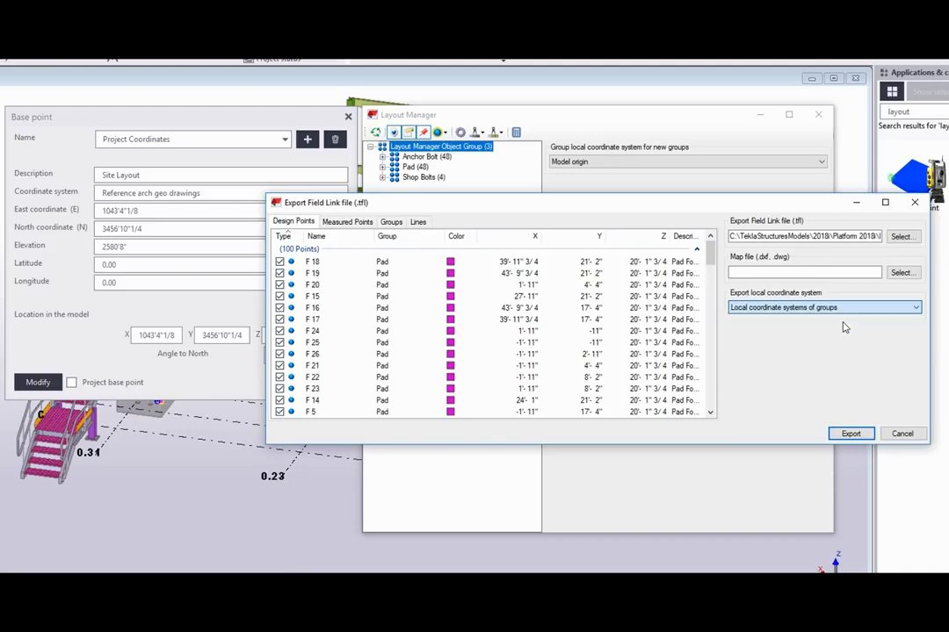
left_click(859, 436)
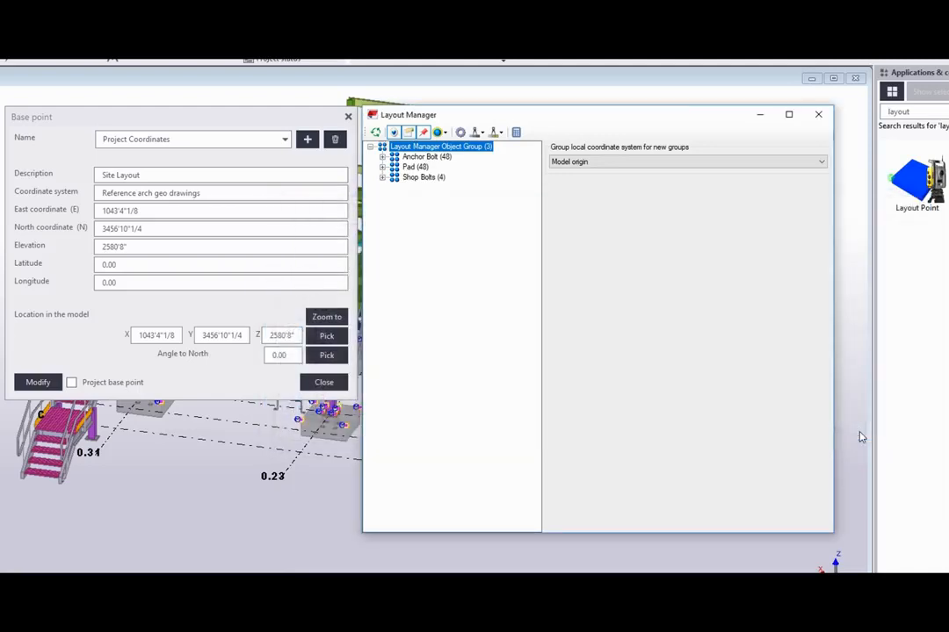
Step: Close the Layout Manager and the Base point dialog
left_click(818, 114)
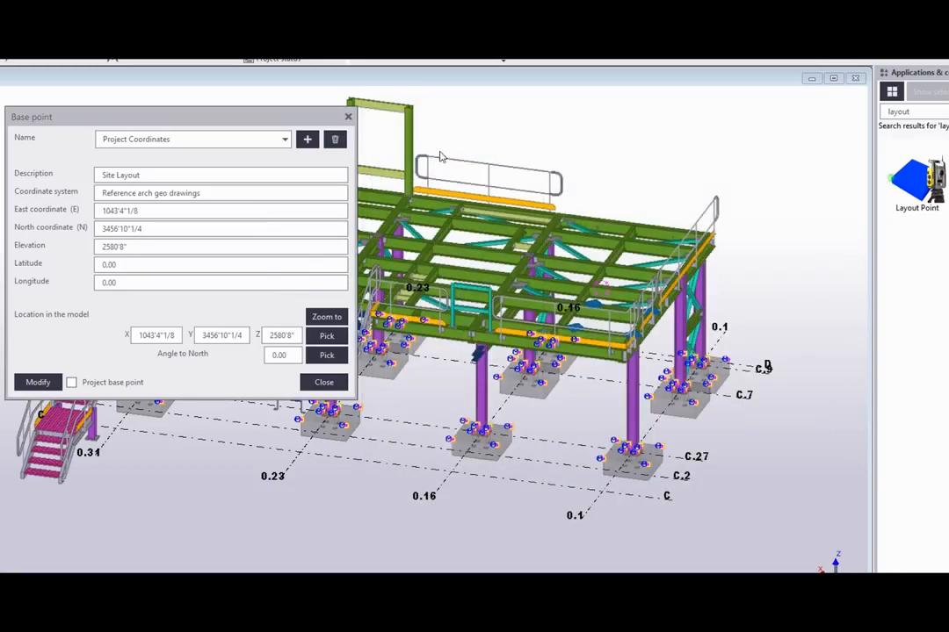
left_click(348, 117)
left_click(419, 216)
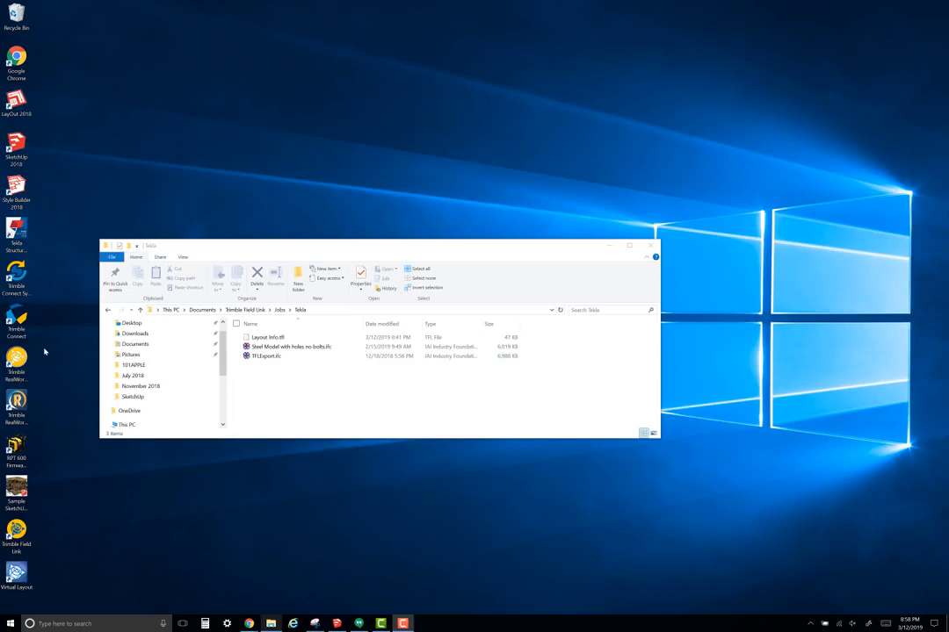
Step: Launch Trimble Field Link with the Advanced Feature Pack, Surface Module and Site Control, and open its job management list
double_click(21, 534)
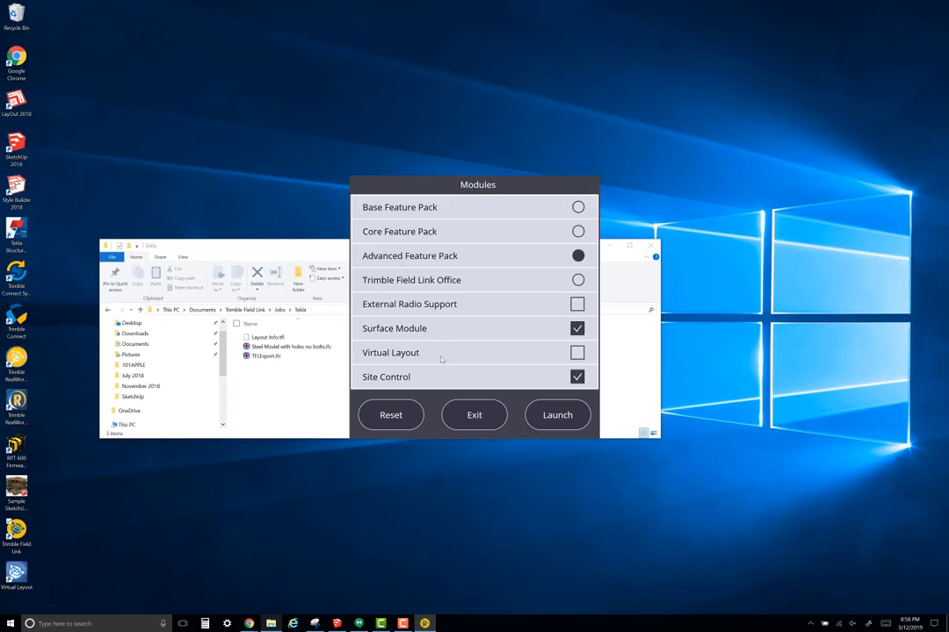
left_click(584, 419)
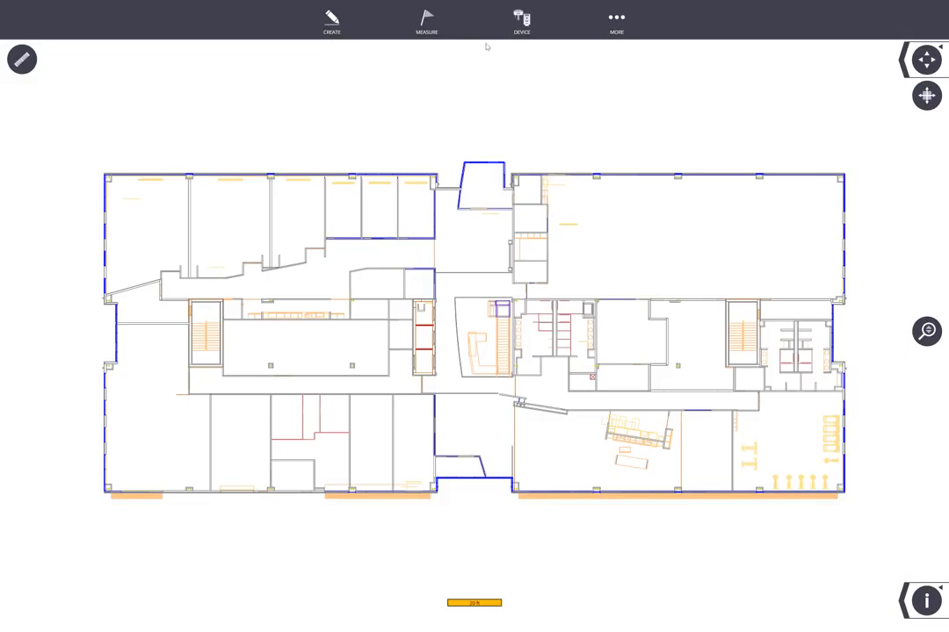
left_click(616, 21)
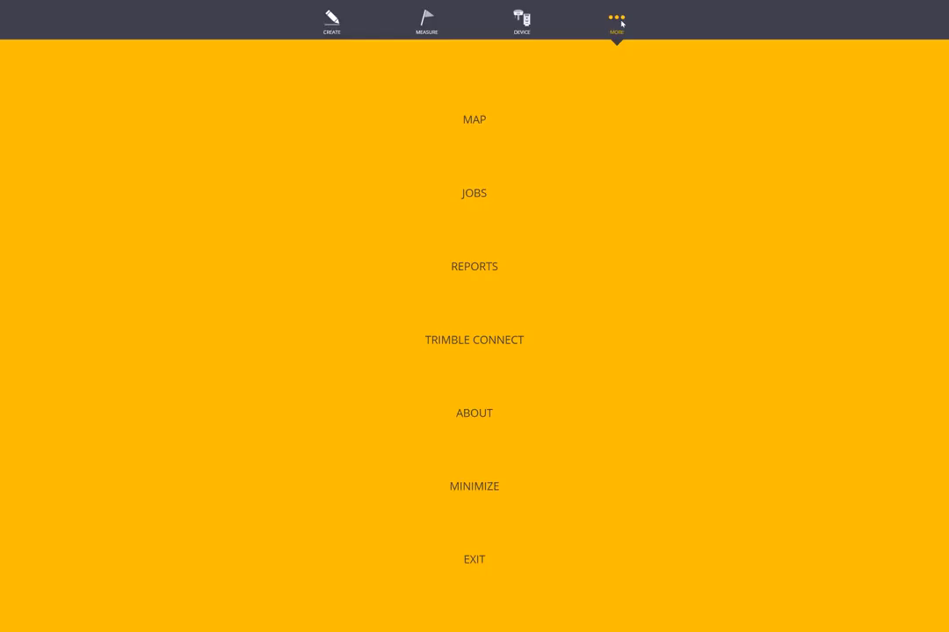
left_click(480, 194)
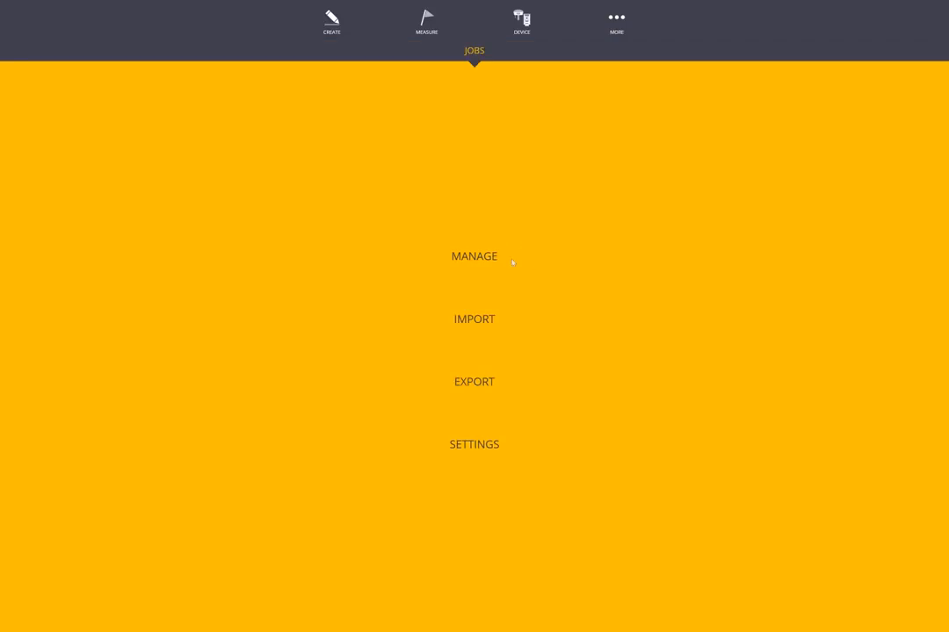
left_click(474, 256)
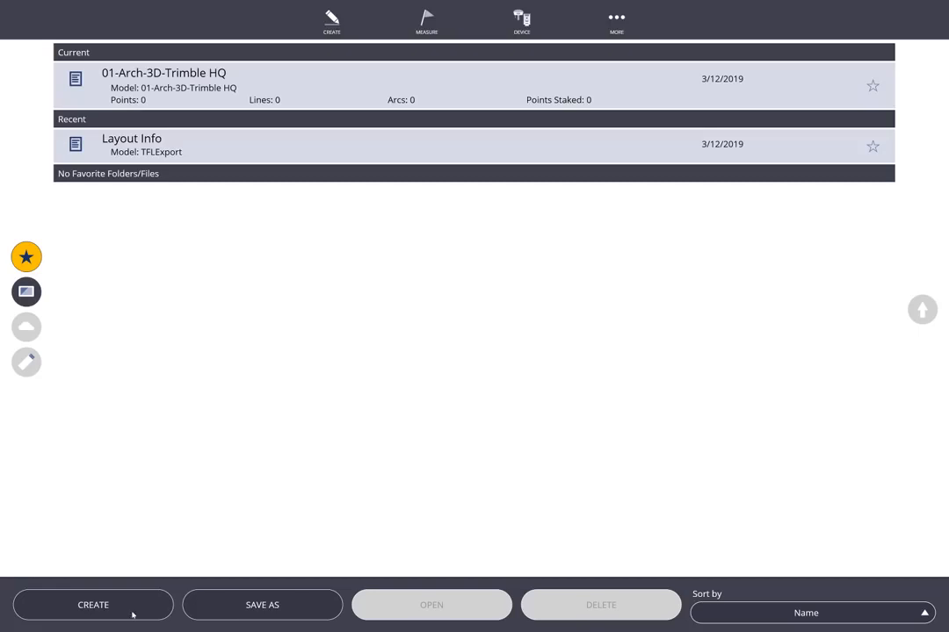
Step: Create a new job named Tekla to Trimble Field Link Workflow in the default Jobs folder
left_click(93, 605)
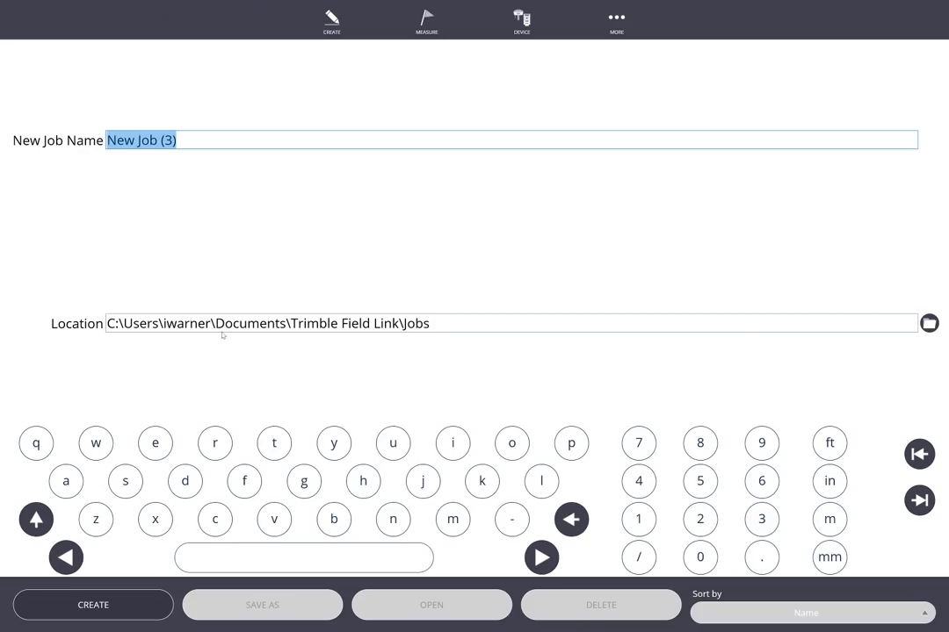
key("BackSpace")
type("Tekla to Trimble Feild")
key("BackSpace")
key("BackSpace")
key("BackSpace")
key("BackSpace")
type("ield F")
key("BackSpace")
type("lInk")
key("BackSpace")
key("BackSpace")
key("BackSpace")
key("BackSpace")
type("Link Workflow")
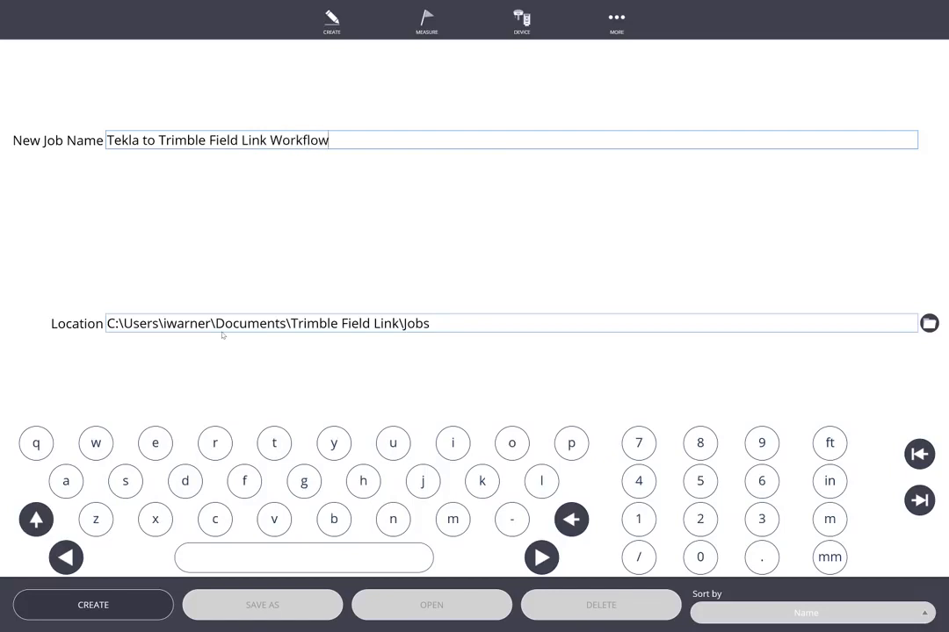
left_click(95, 604)
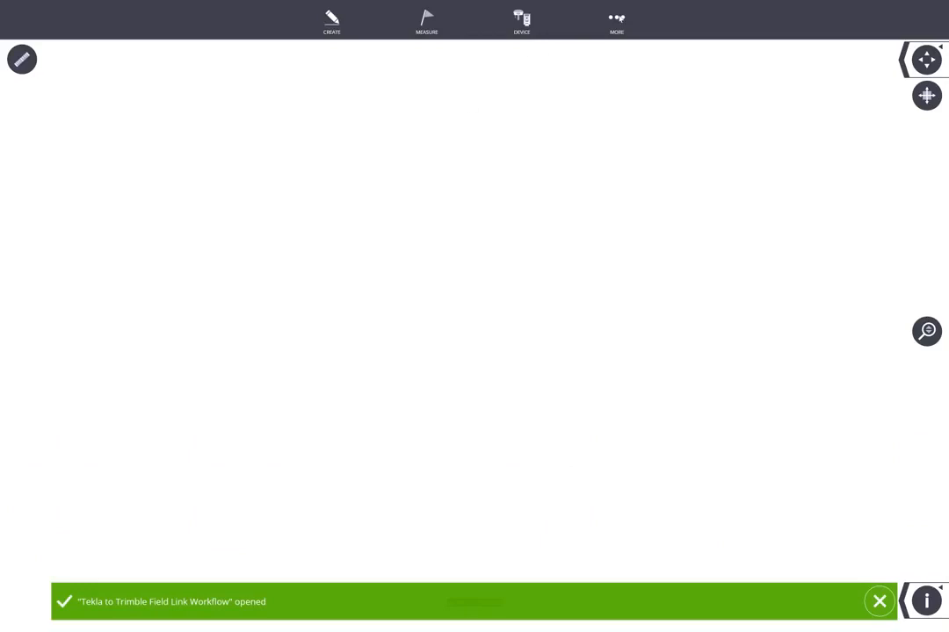
Step: Import the Layout Info TFL points and the TFLExport IFC model from the Tekla folder inside Jobs into the job
left_click(617, 22)
left_click(457, 195)
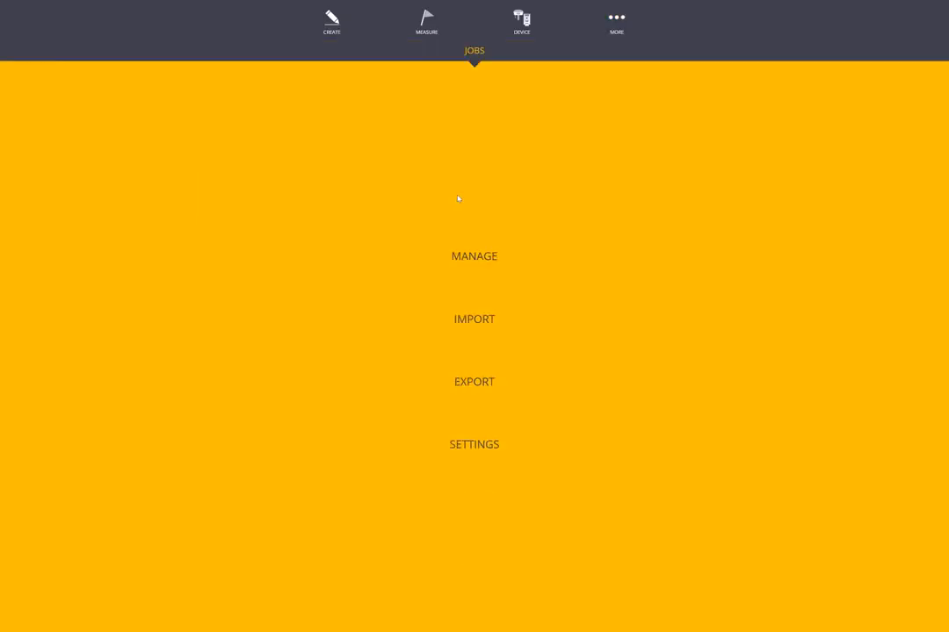
left_click(465, 319)
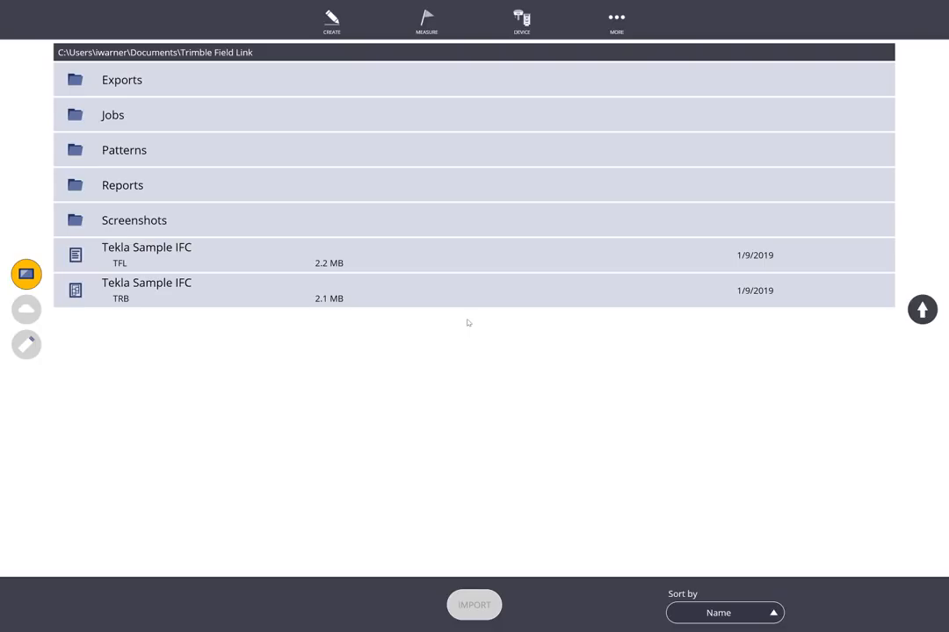
left_click(157, 124)
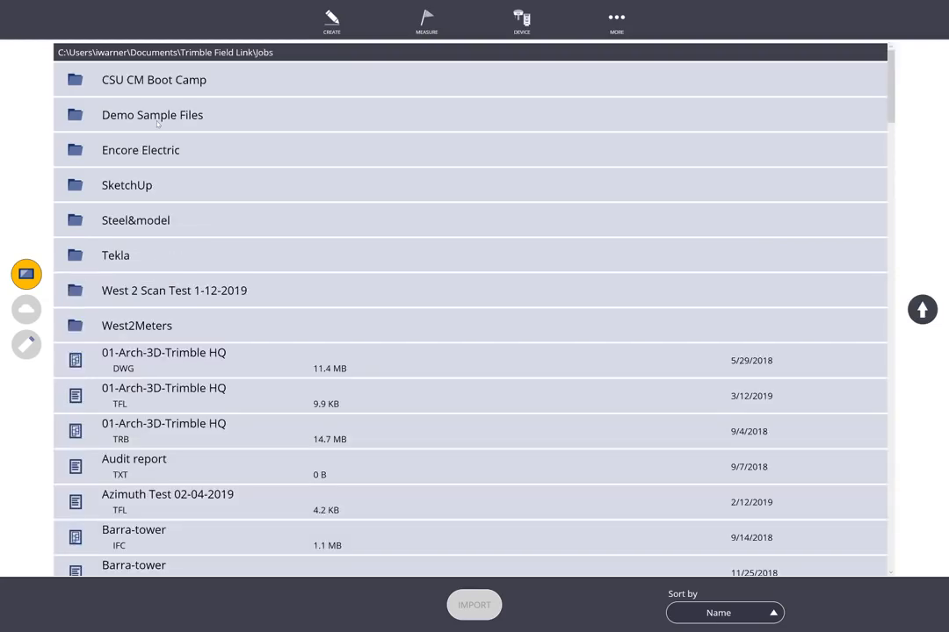
left_click(186, 261)
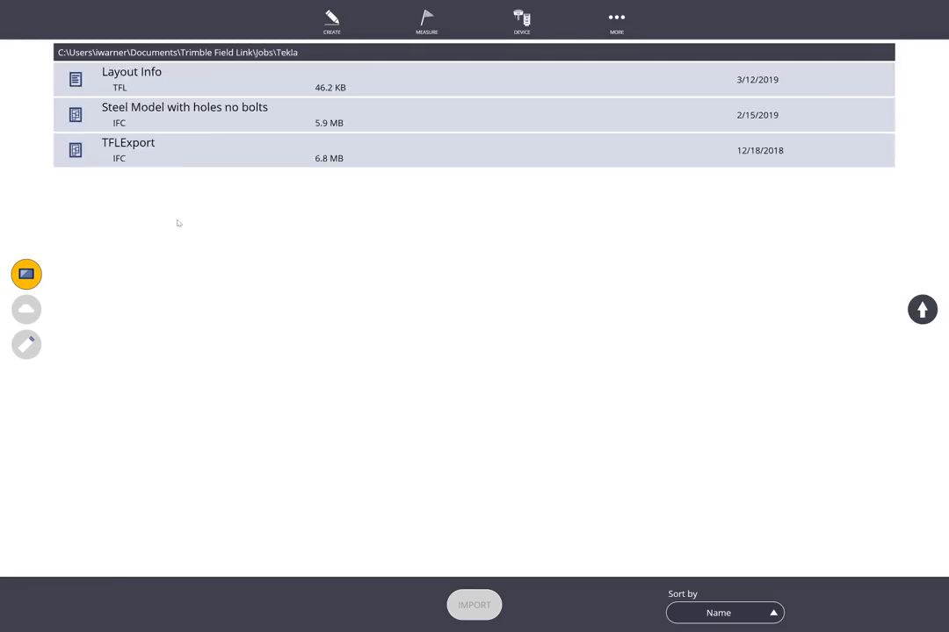
left_click(186, 90)
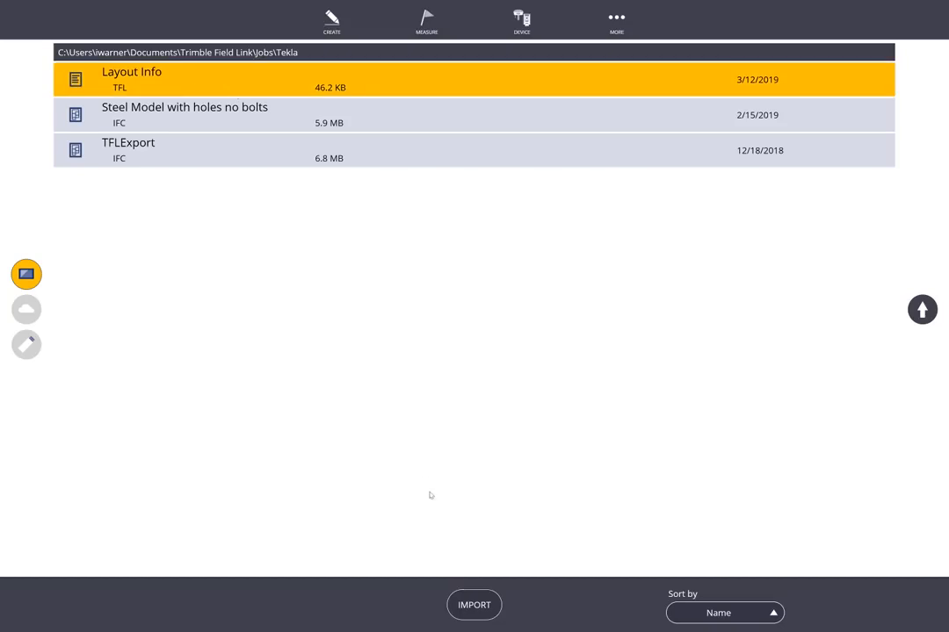
left_click(475, 606)
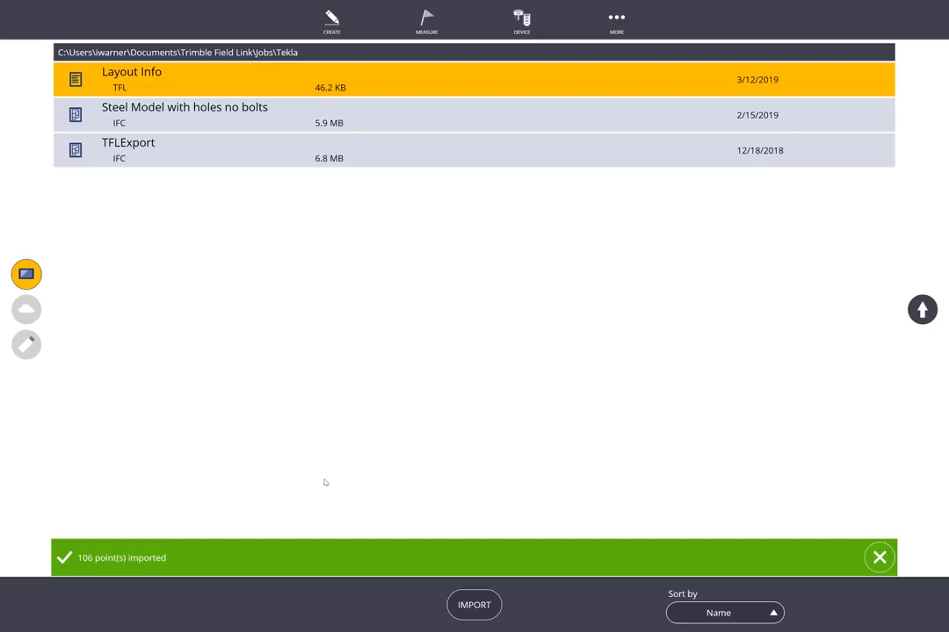
left_click(238, 158)
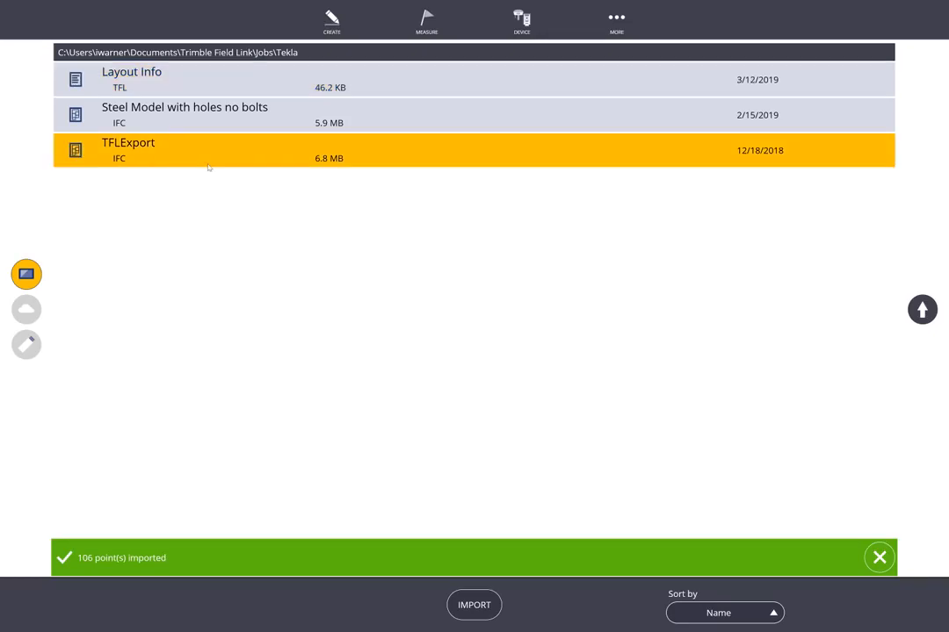
left_click(475, 605)
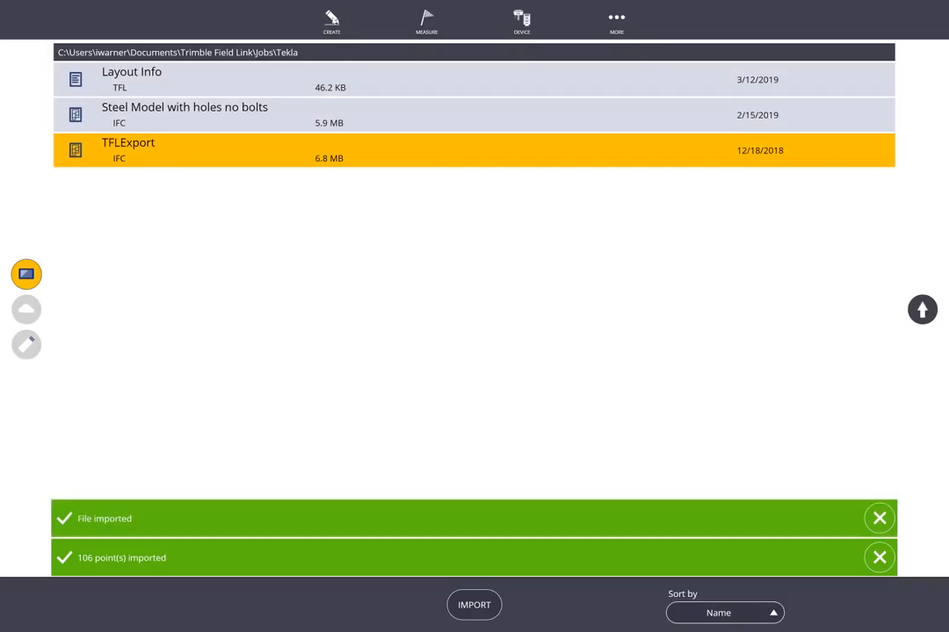
Step: Open point creation from the model and dismiss both import notifications
left_click(333, 19)
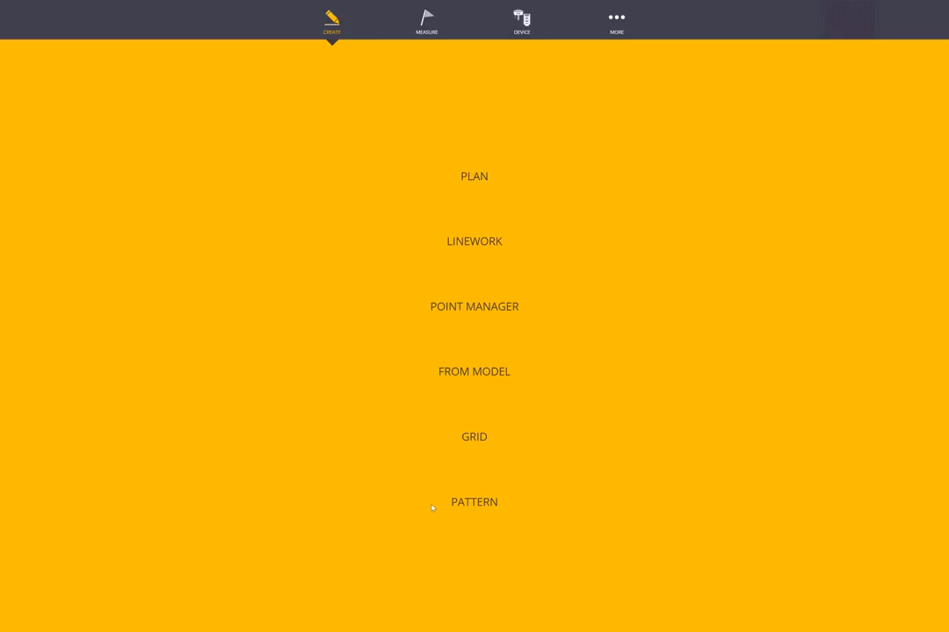
left_click(477, 378)
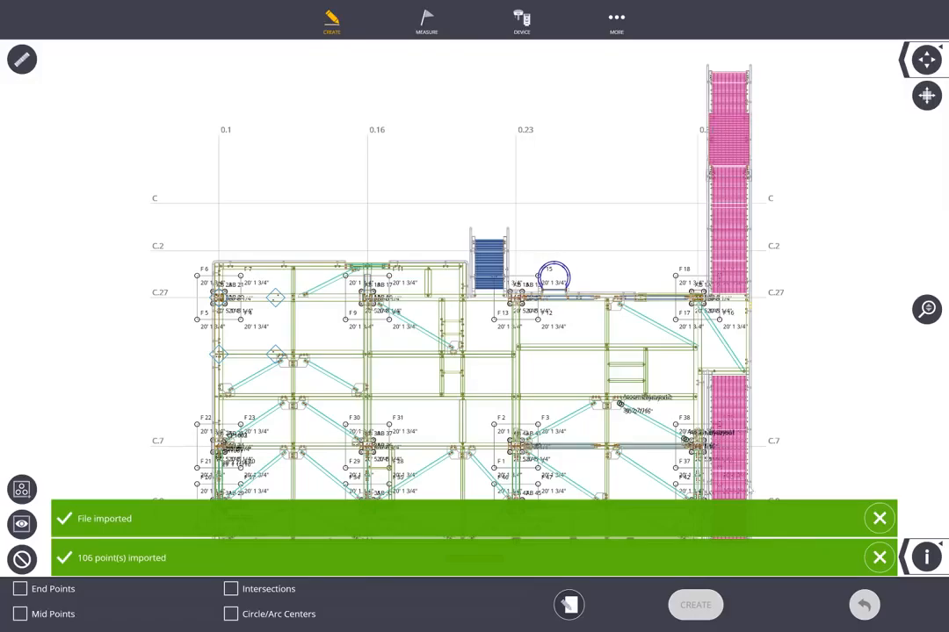
left_click(885, 523)
left_click(882, 556)
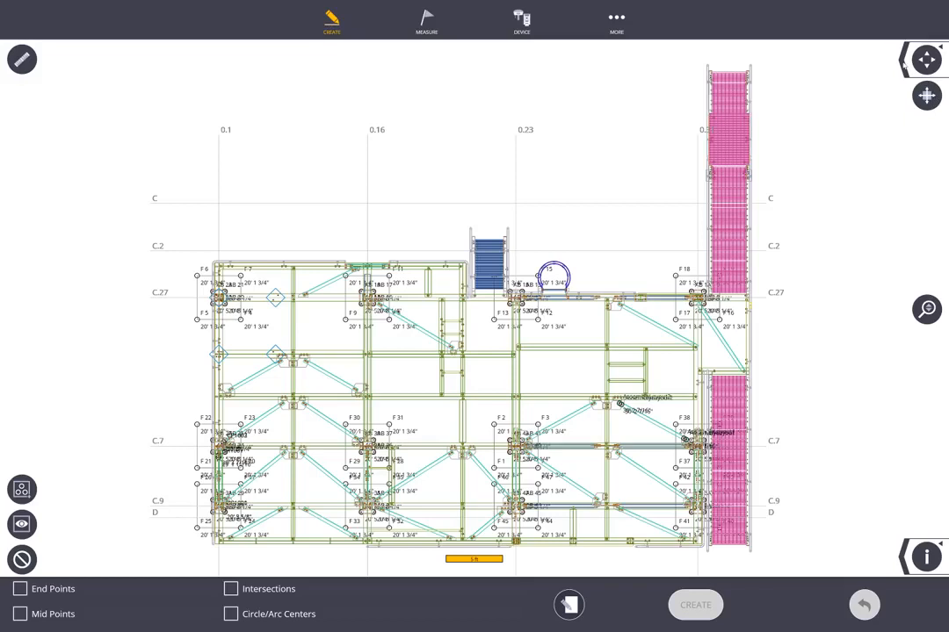
Step: Examine the imported platform and its layout points in isometric, side, front and plan views, and orbit the model in 3D up close
left_click(904, 63)
left_click(786, 60)
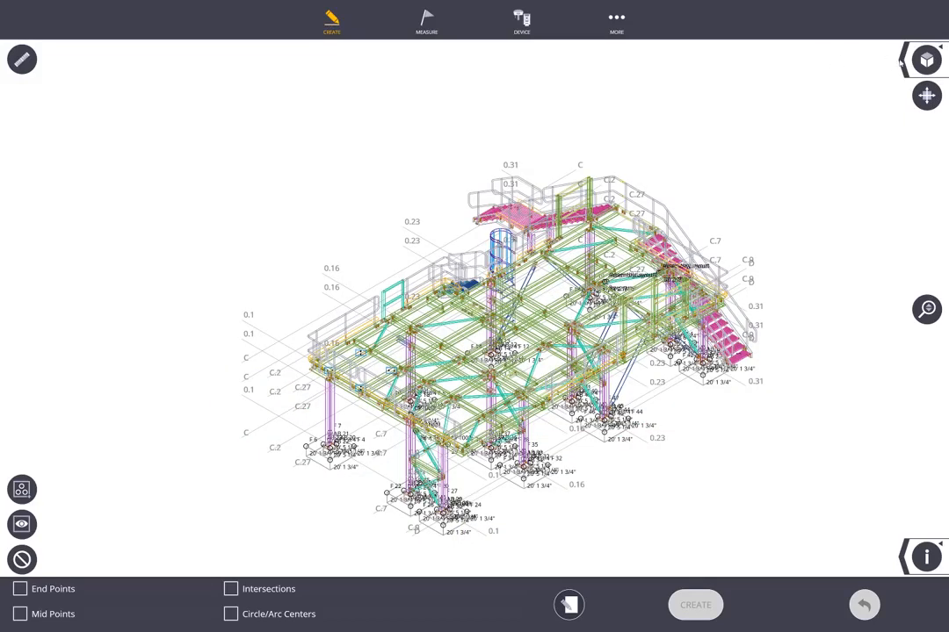
left_click(901, 63)
left_click(818, 61)
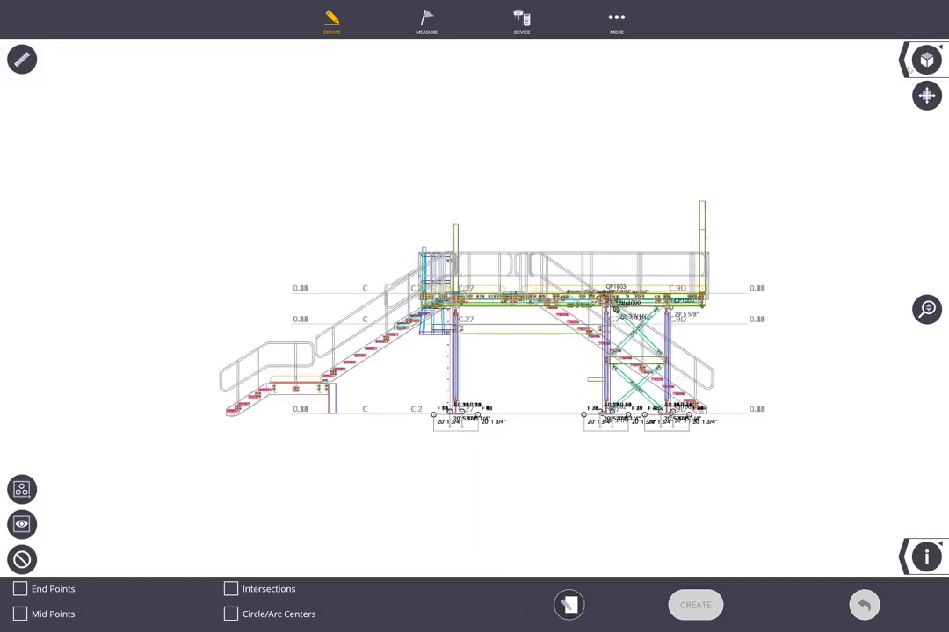
left_click(902, 63)
left_click(856, 62)
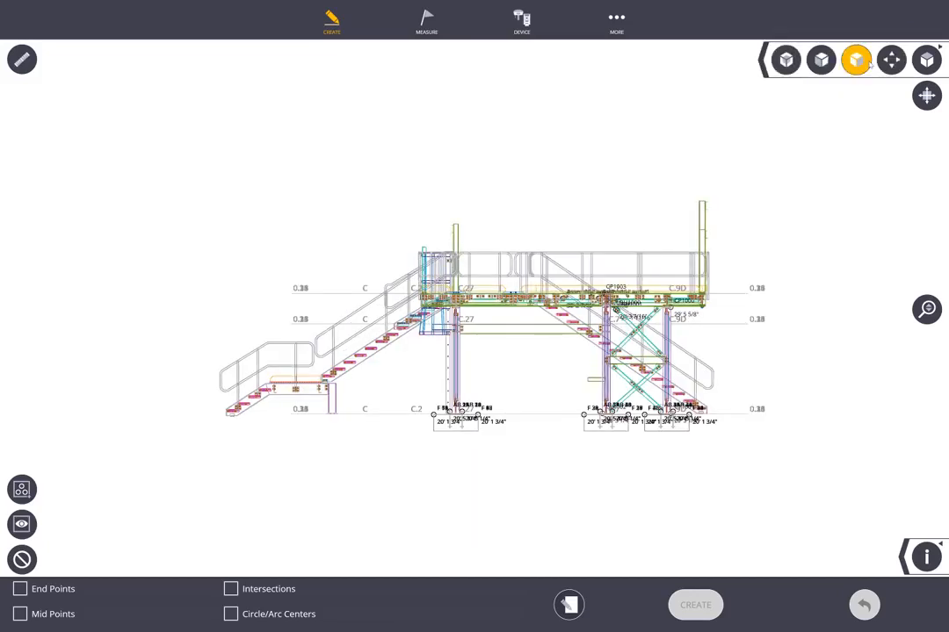
left_click(902, 61)
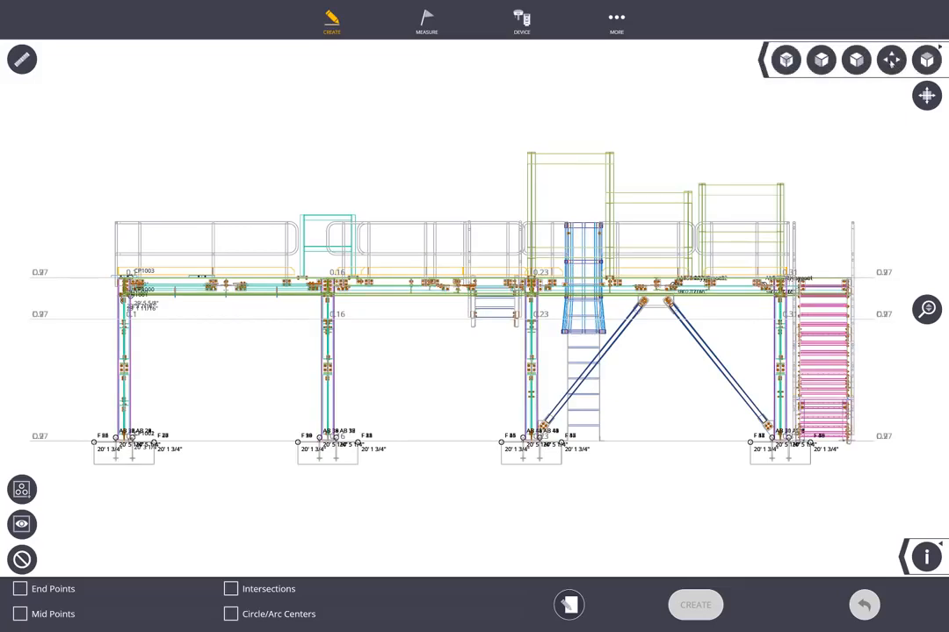
left_click(760, 62)
left_click(905, 59)
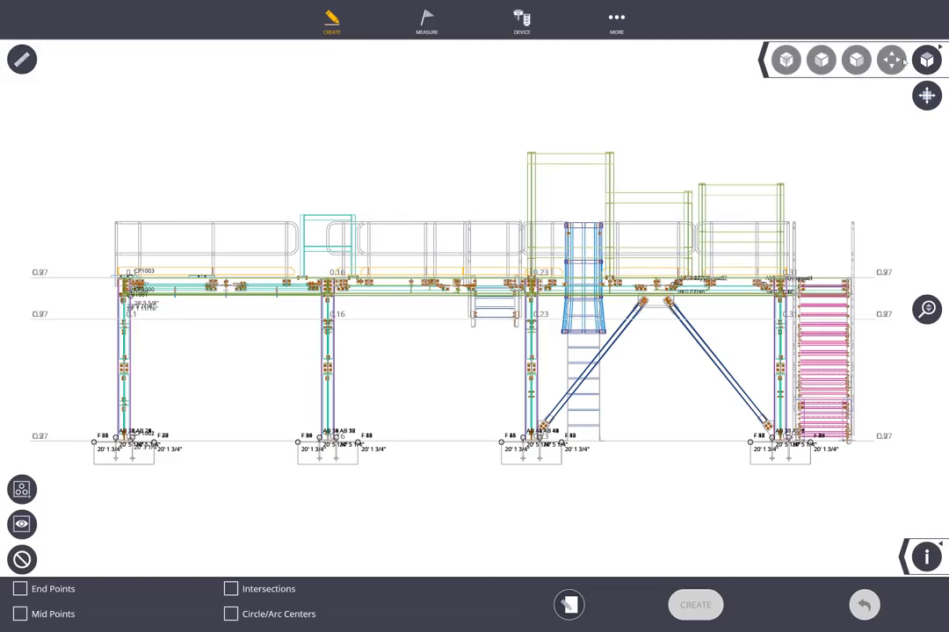
left_click(784, 59)
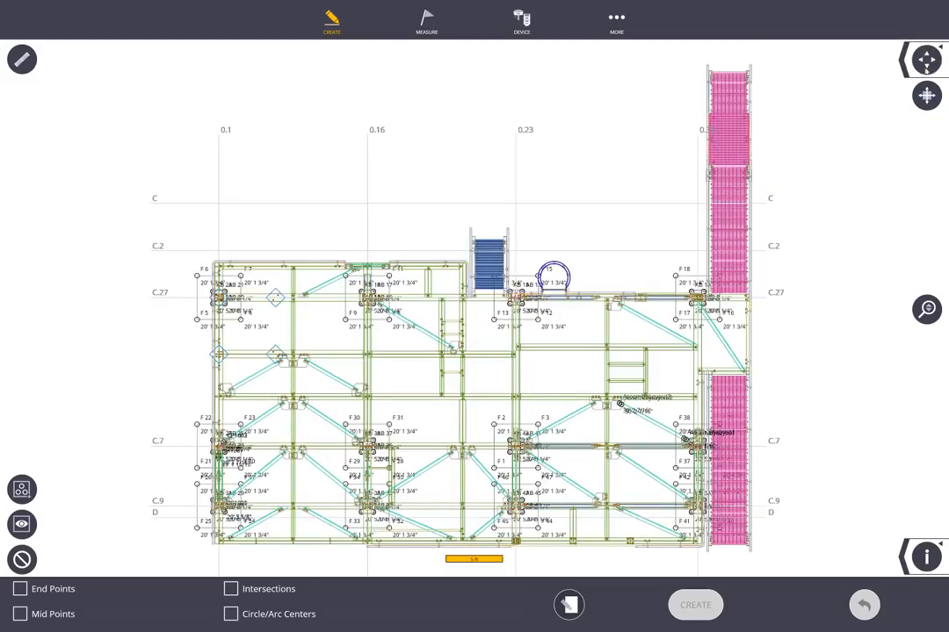
mouse_move(596, 252)
left_mouse_down()
mouse_move(575, 248)
mouse_move(673, 239)
mouse_move(762, 257)
mouse_move(702, 255)
mouse_move(711, 256)
left_mouse_up()
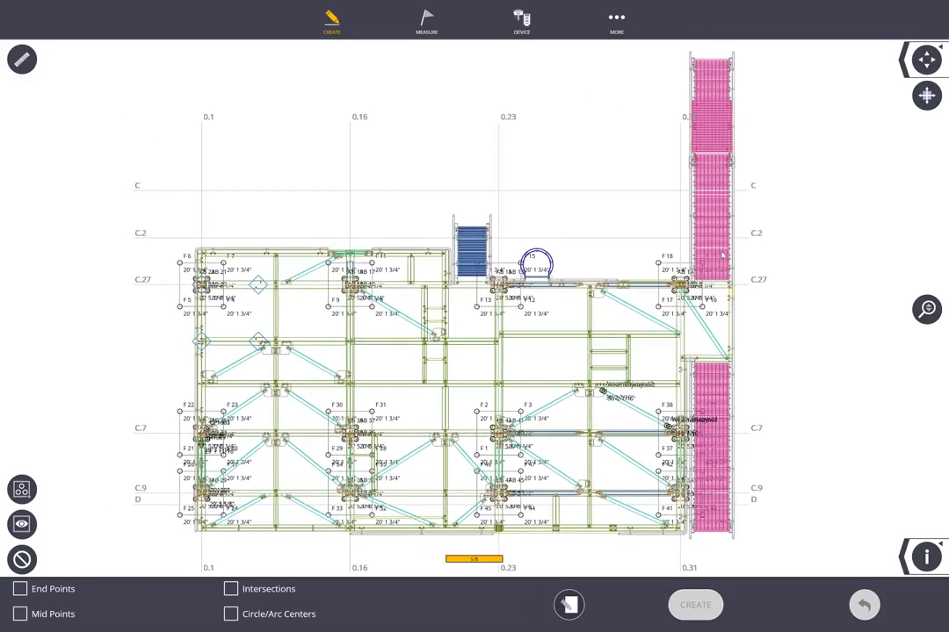
left_click(926, 96)
left_click_drag(604, 313, 553, 219)
scroll(545, 334, "up", 5)
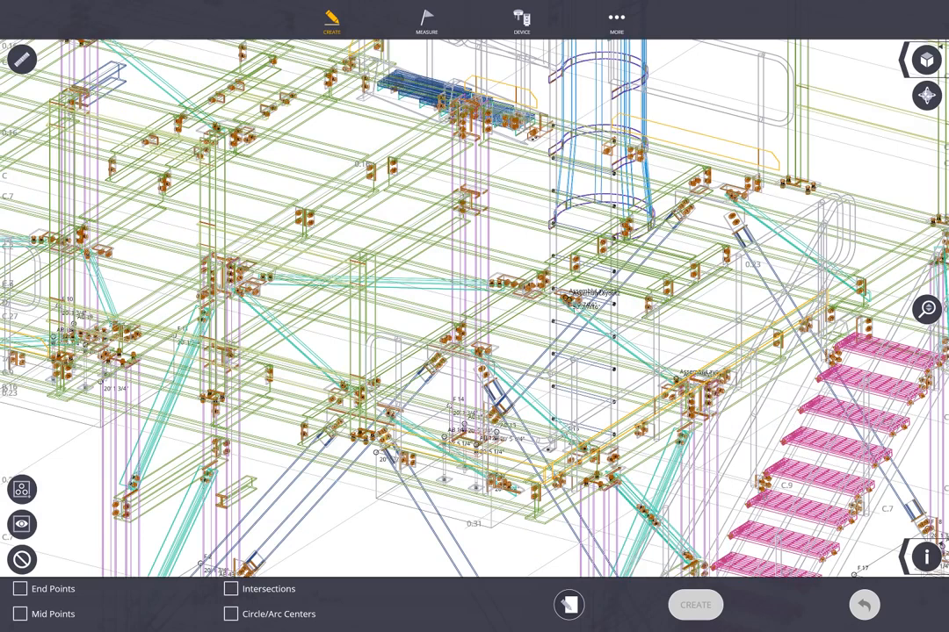
scroll(475, 308, "down", 4)
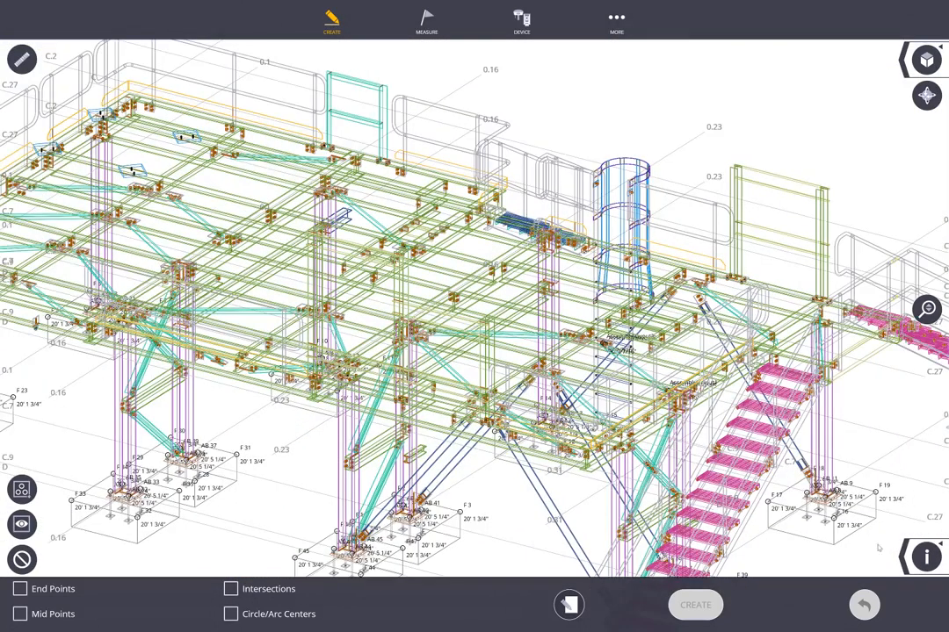
Step: Turn on the Solid Model display and set it to the second transparency level, the least see-through of the transparent options
left_click(904, 557)
left_click(821, 555)
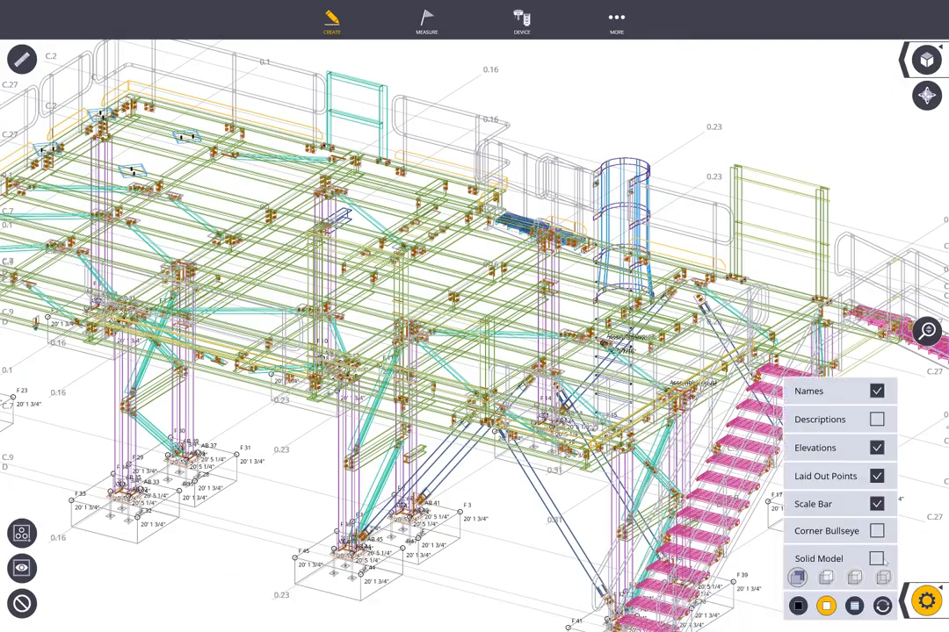
left_click(878, 560)
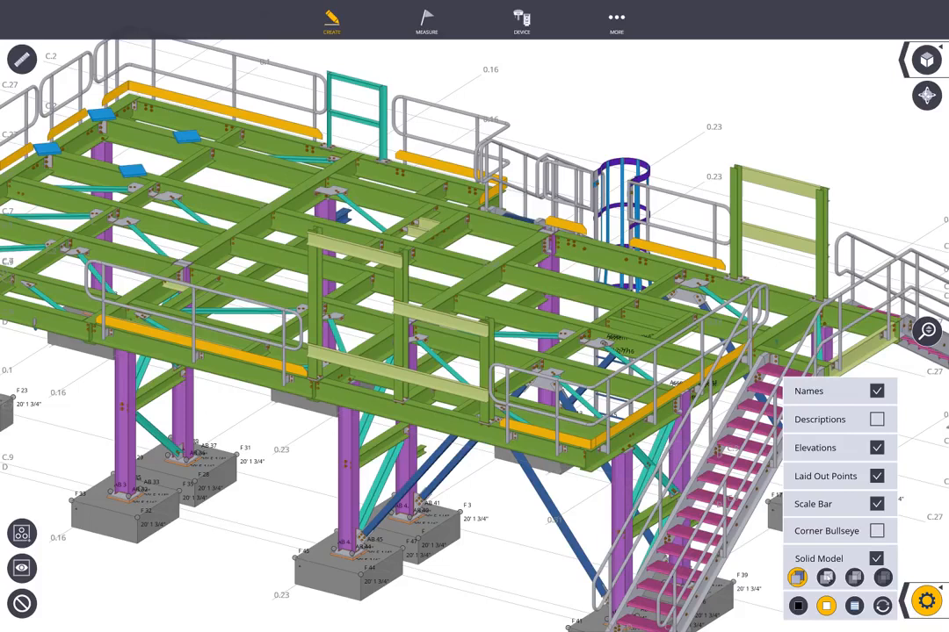
left_click(826, 577)
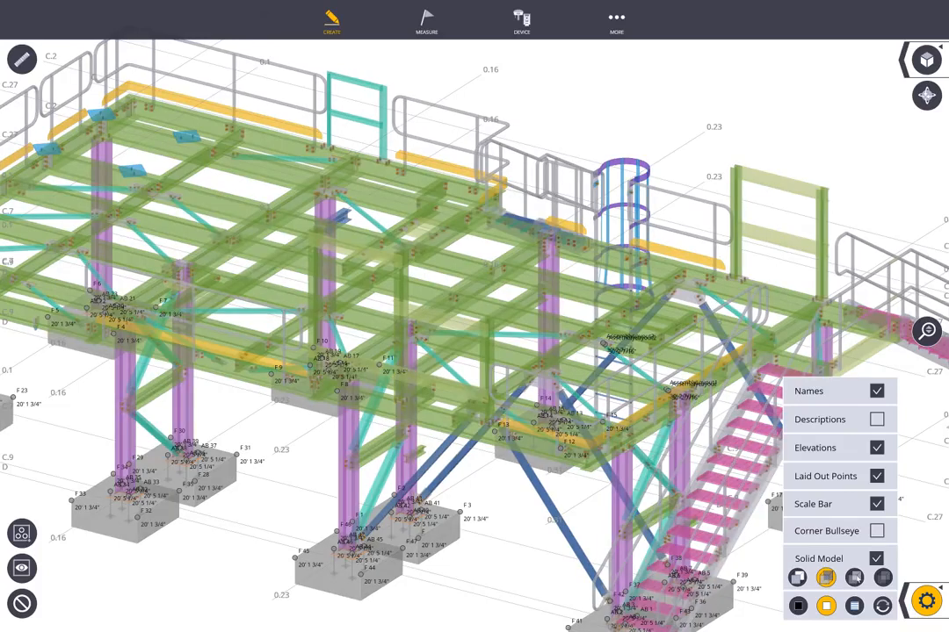
left_click(854, 577)
left_click(883, 577)
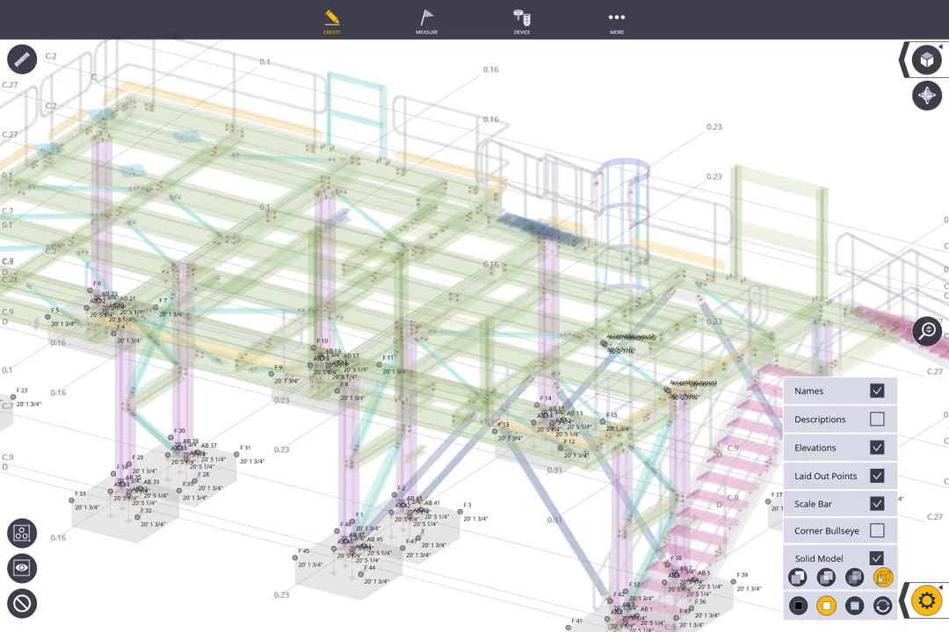
left_click(825, 577)
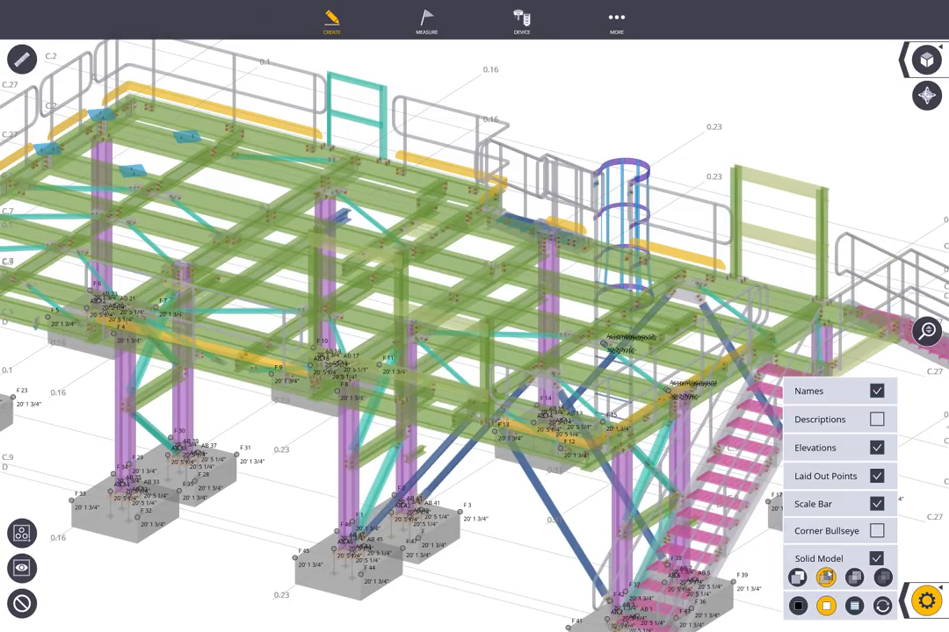
left_click(927, 601)
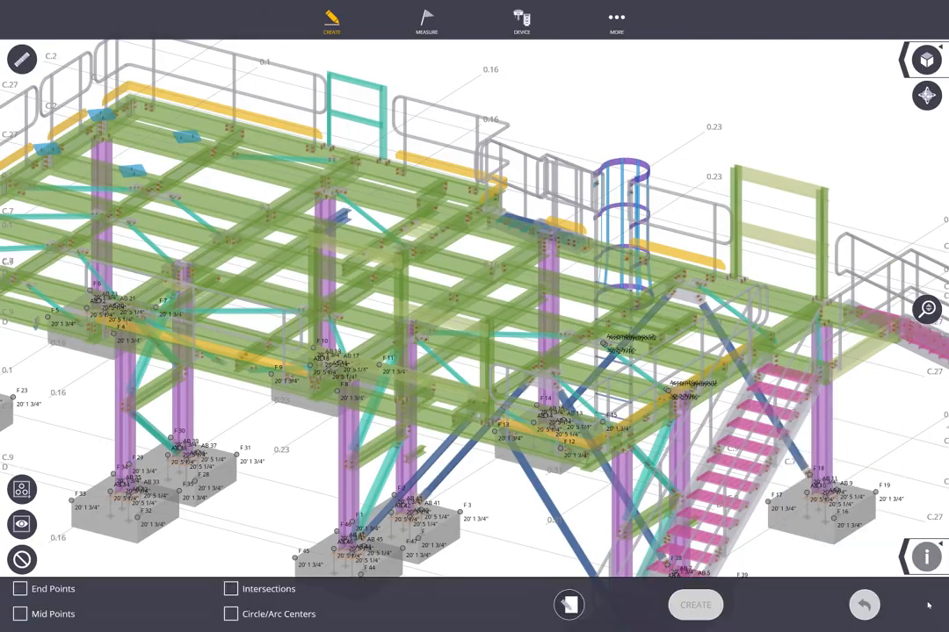
Step: Enable End Points selection, try picking the lower corners of the footing at the platform's far-left column, and clear the picked points
scroll(500, 327, "down", 5)
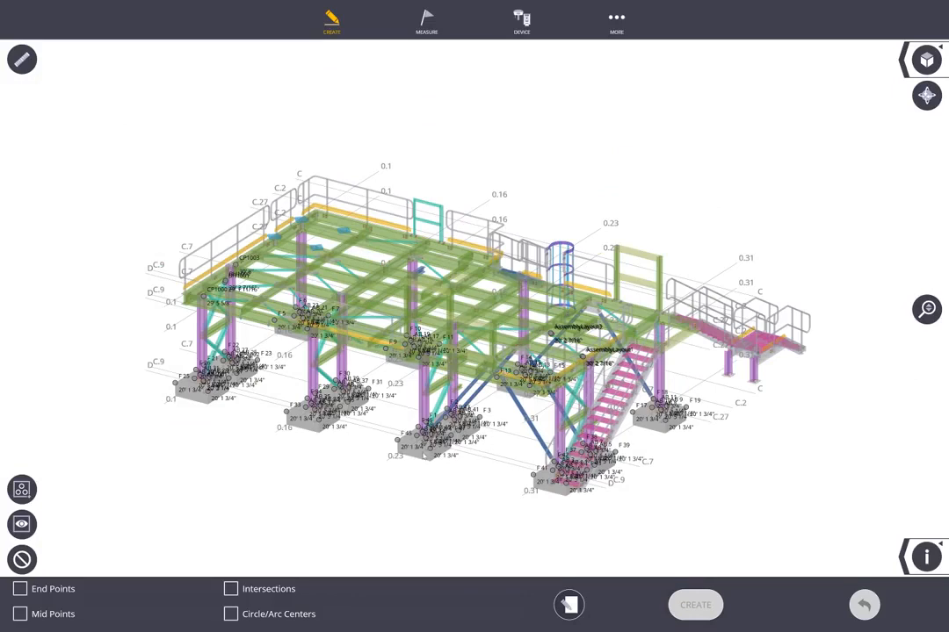
scroll(363, 384, "up", 3)
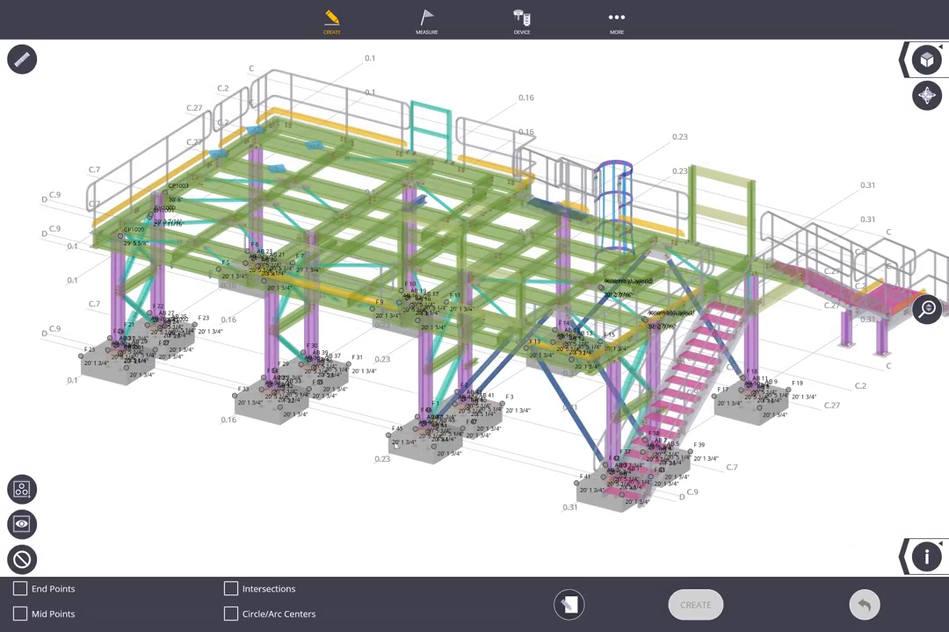
middle_click_drag(418, 467, 497, 346)
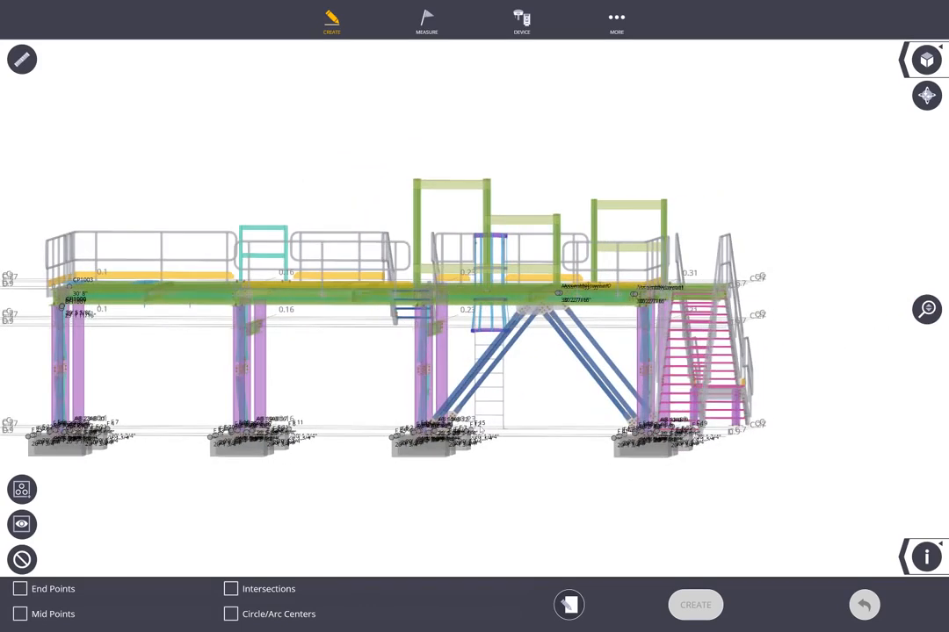
left_click(20, 591)
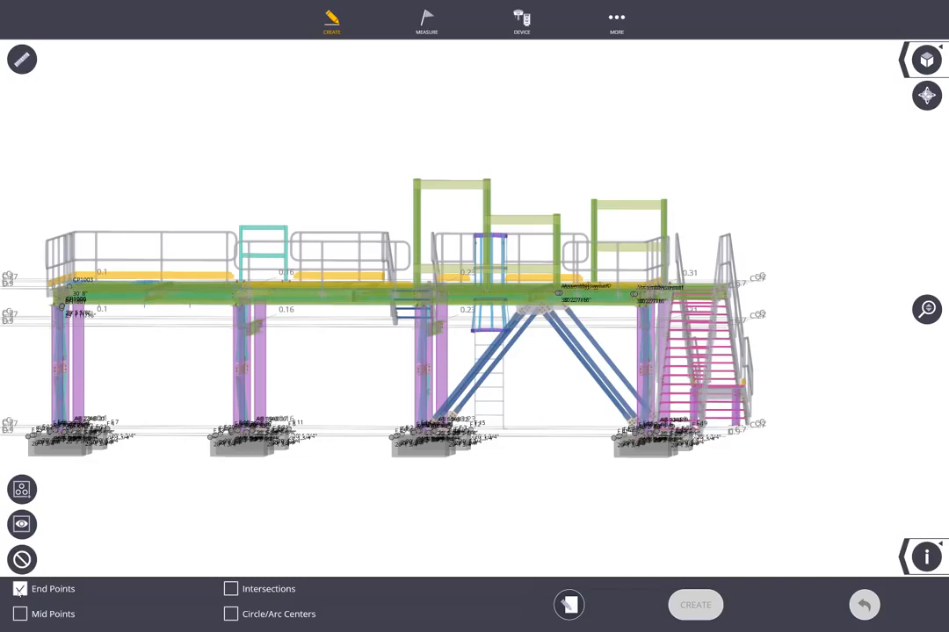
left_click(27, 457)
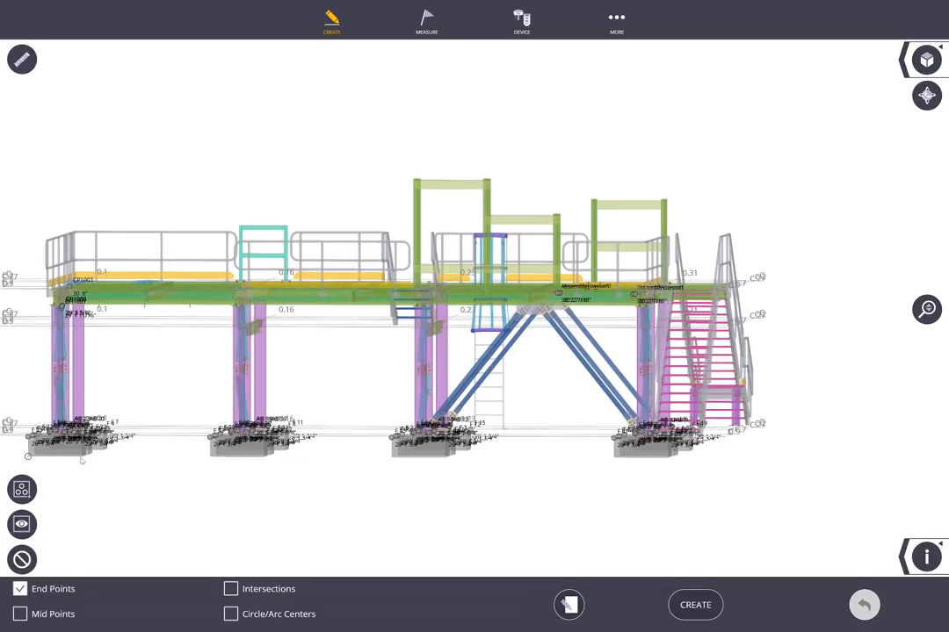
left_click(85, 456)
left_click(25, 560)
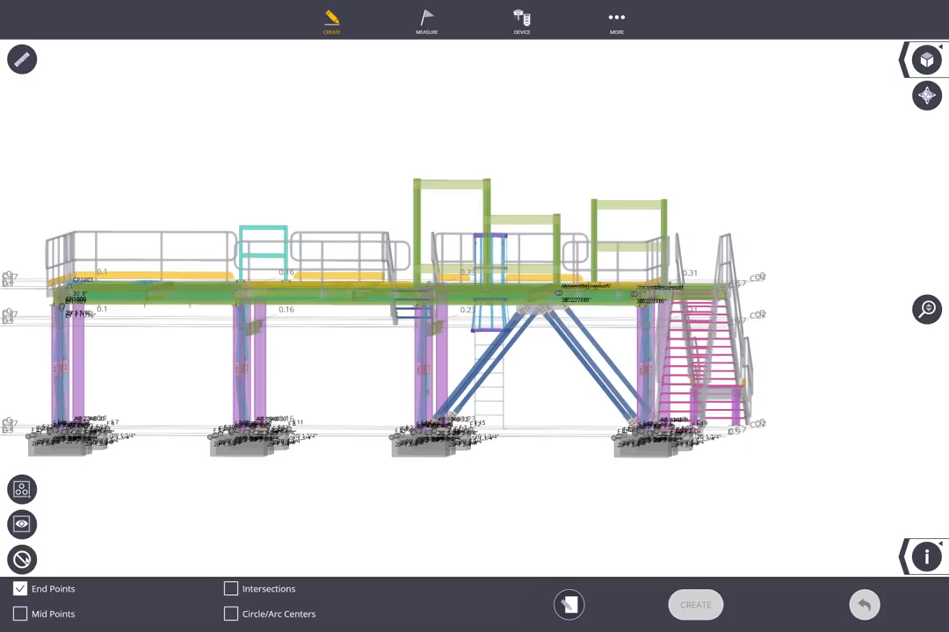
Step: Isolate the PAD_FOOTING layer so that only the footings of the platform are displayed
left_click(906, 557)
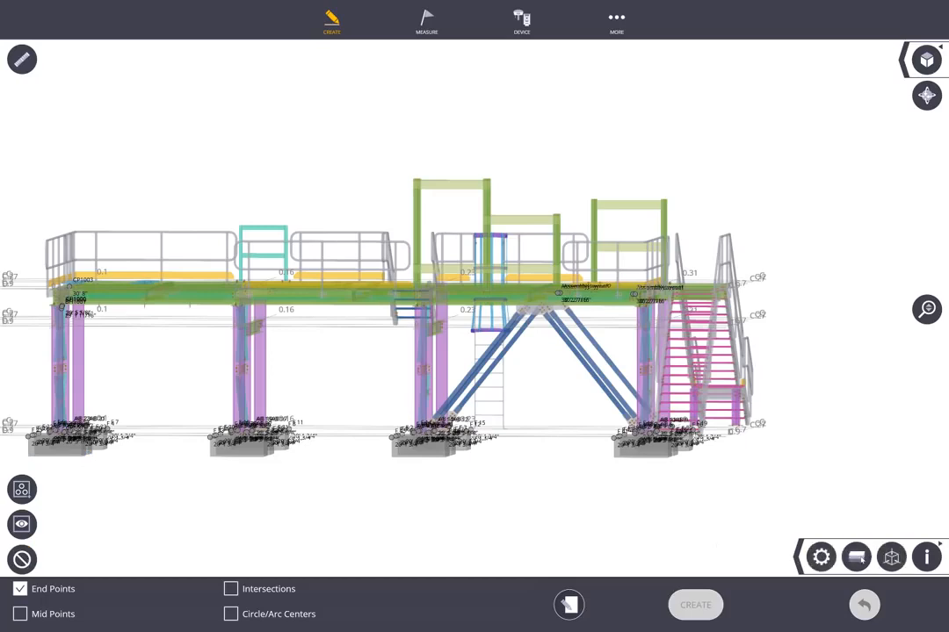
left_click(856, 557)
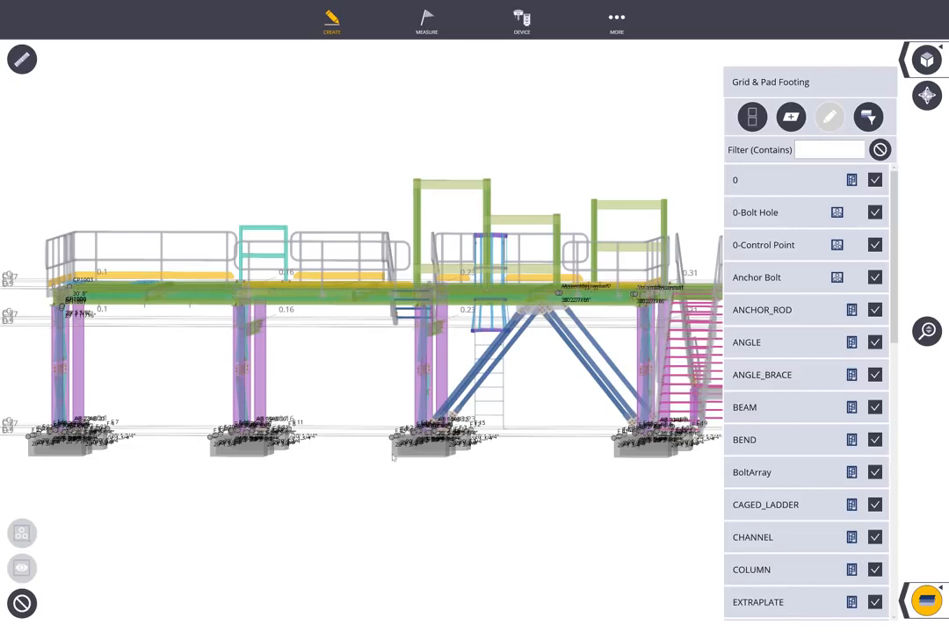
scroll(805, 391, "down", 10)
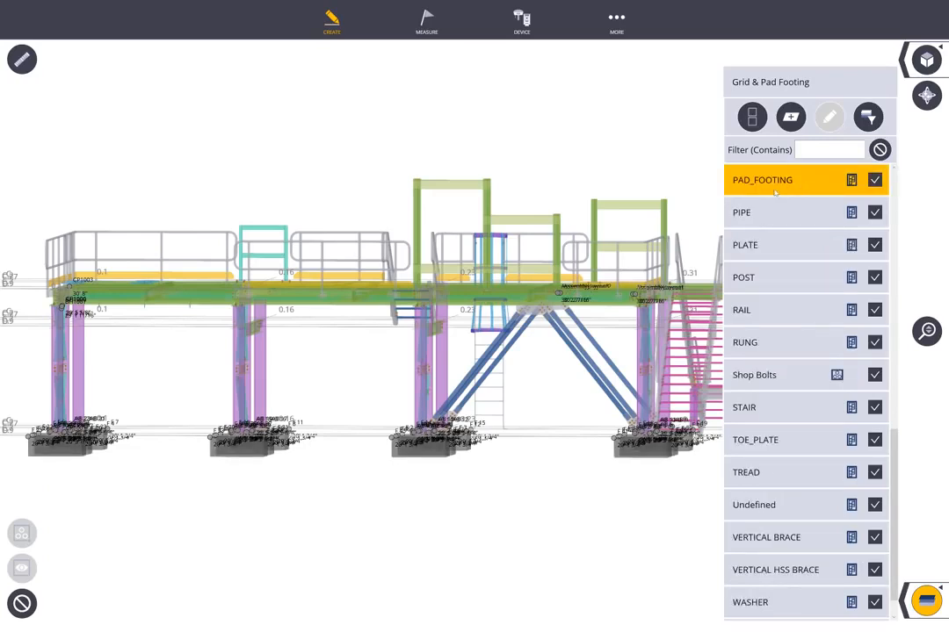
left_click(752, 119)
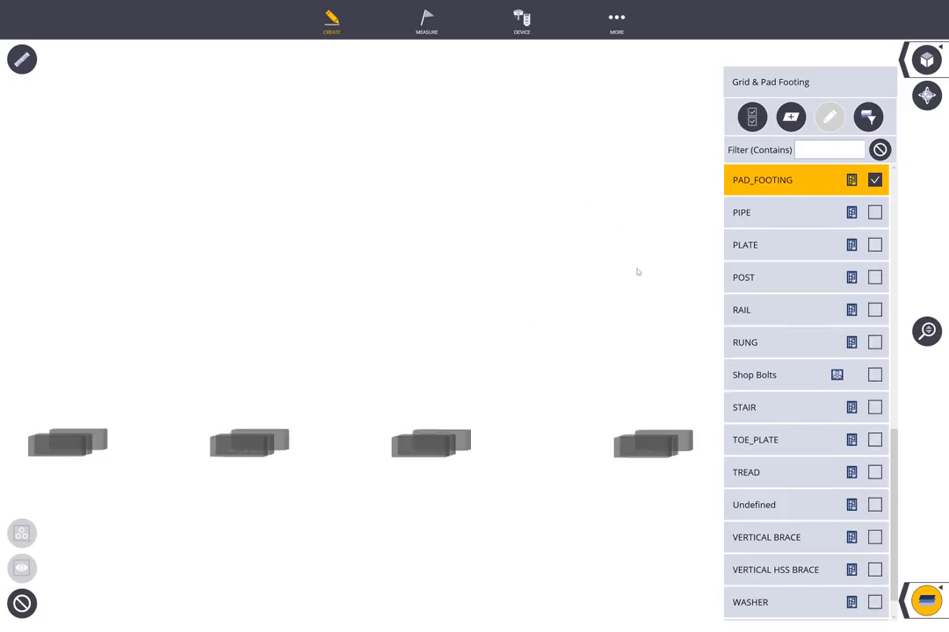
left_click(926, 601)
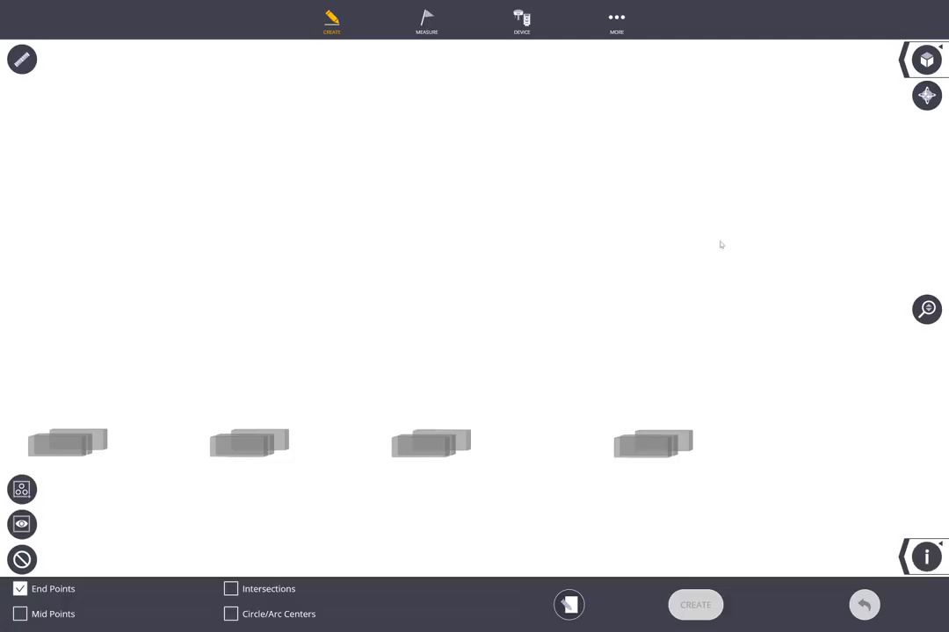
Step: Pick the bottom corner end points of all the pad footings with one area selection in an elevation view
left_click(927, 58)
left_click(822, 62)
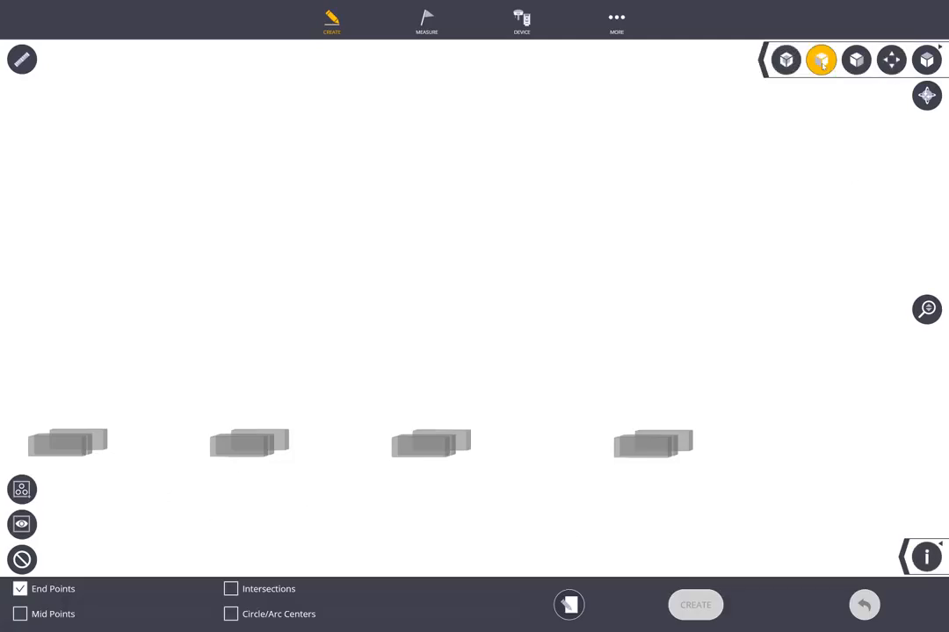
left_click(22, 489)
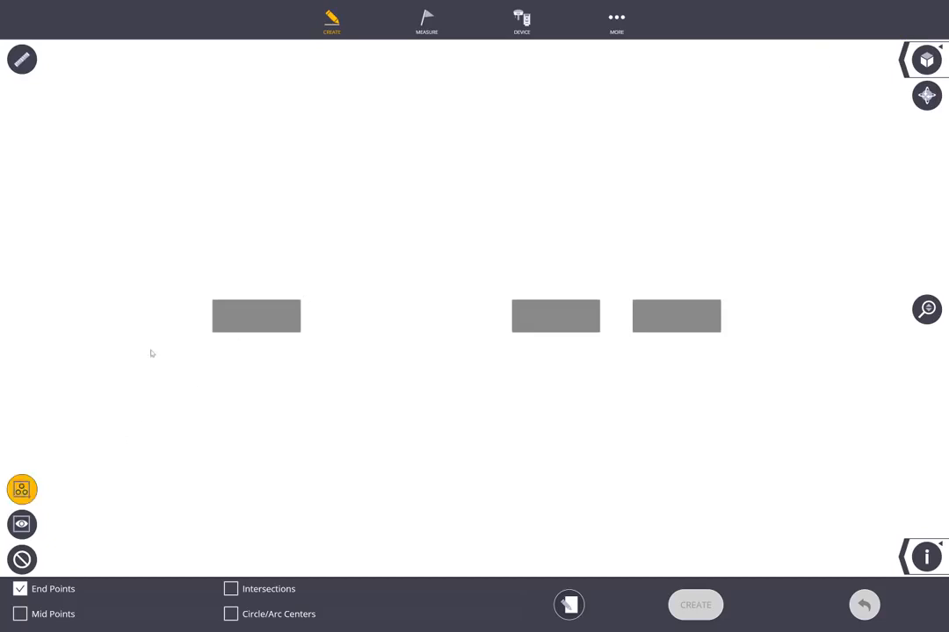
left_click_drag(168, 328, 845, 350)
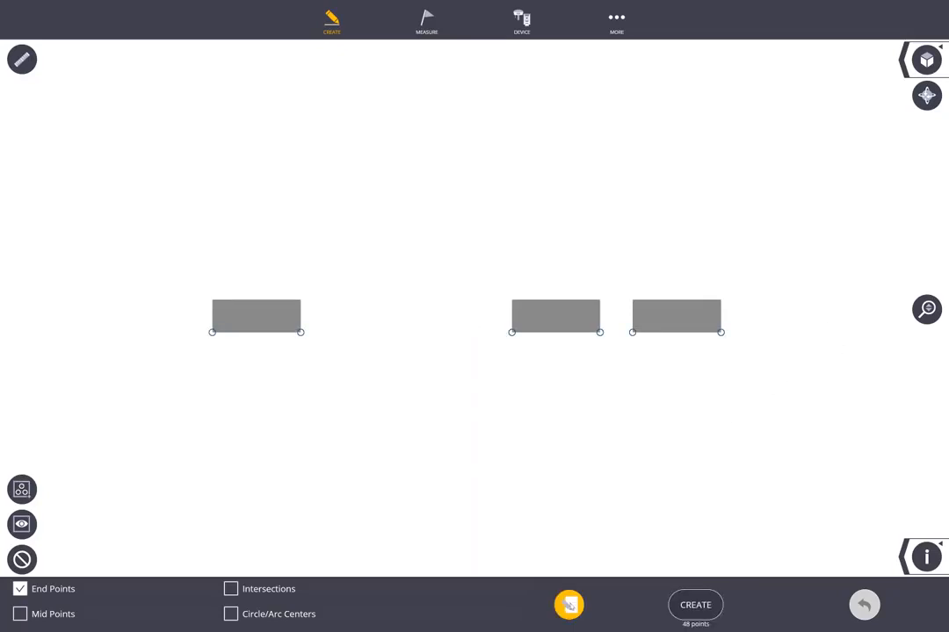
Step: Set the new points' starting name to PF1000 and their description to "Pad Footing"
left_click(568, 605)
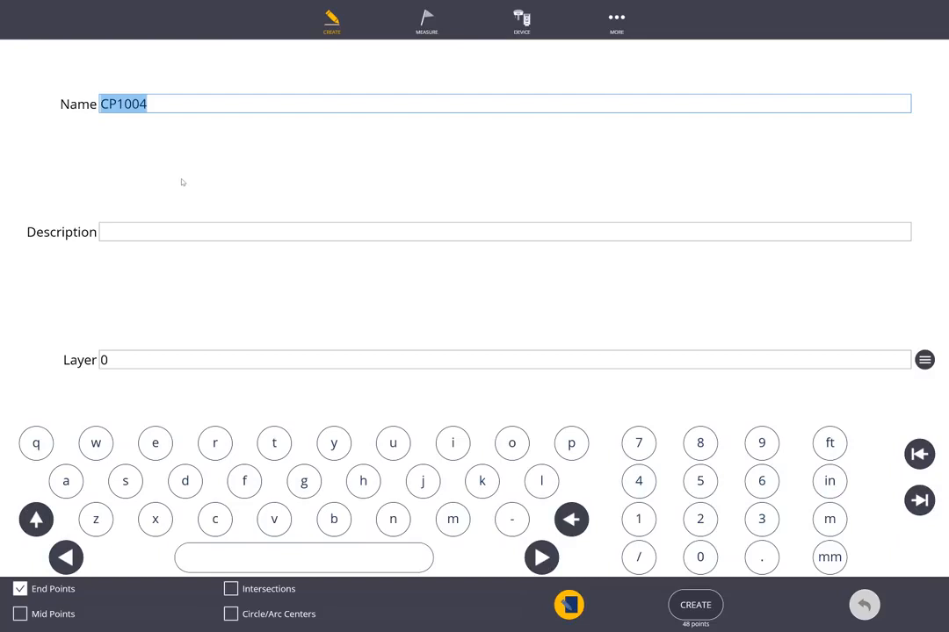
key("BackSpace")
type("PD1")
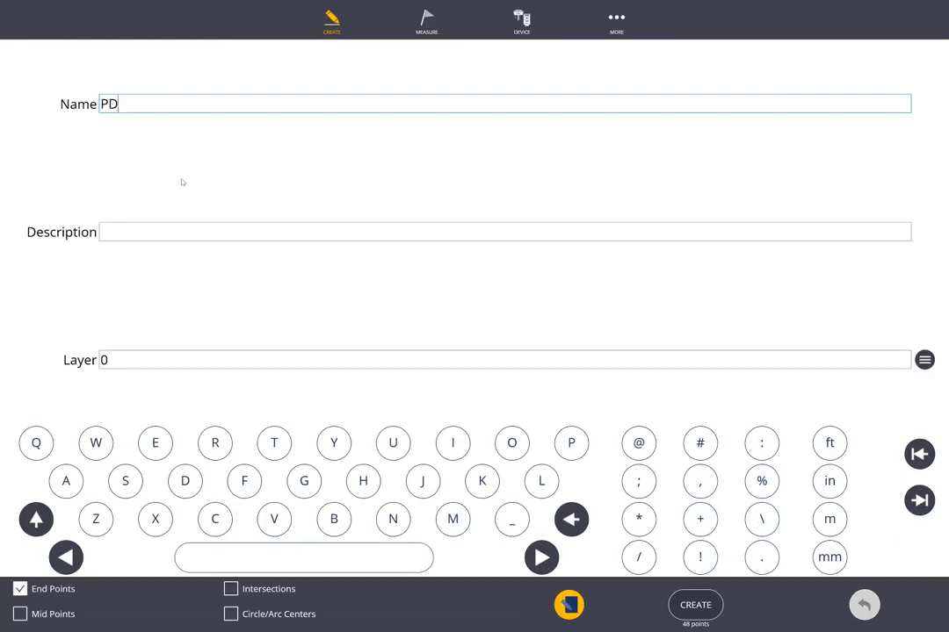
key("BackSpace")
key("BackSpace")
type("F")
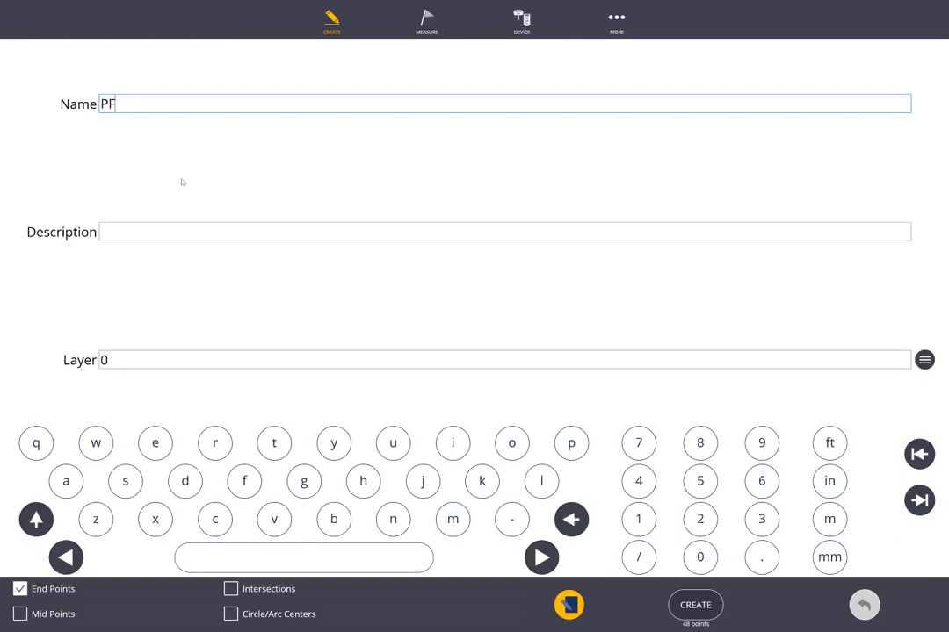
type("1000")
key("Tab")
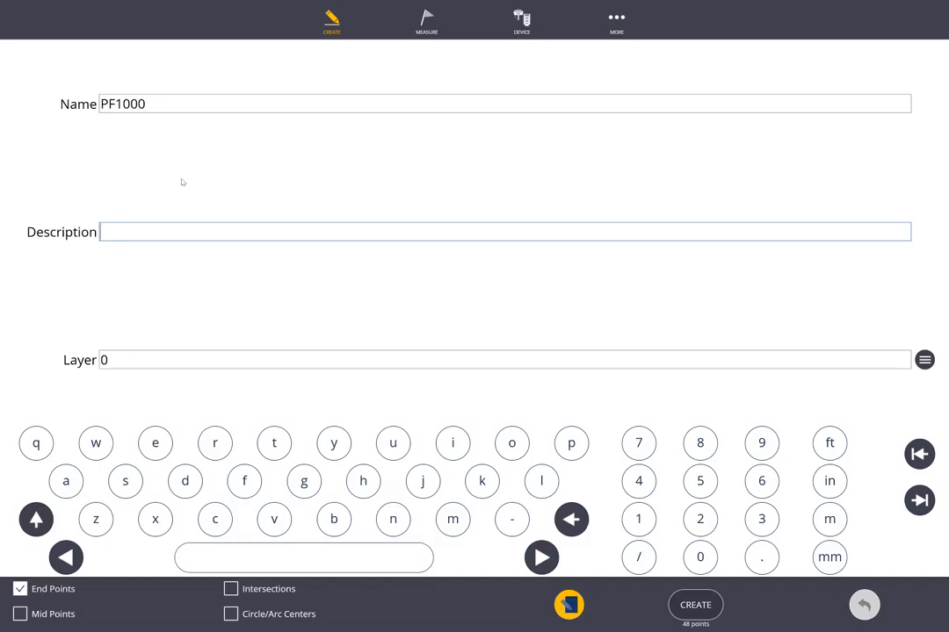
type("Pad ")
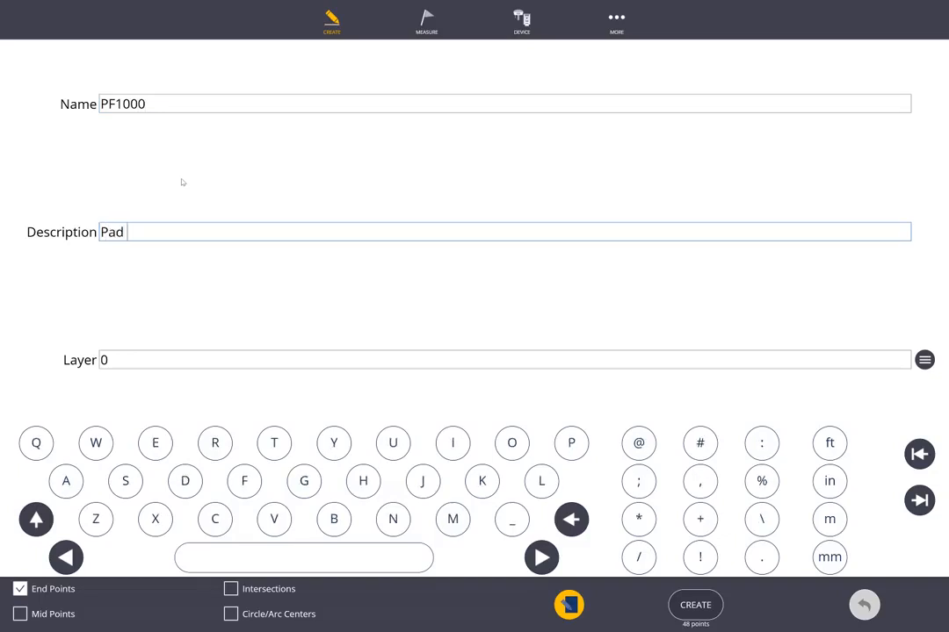
type("Footing")
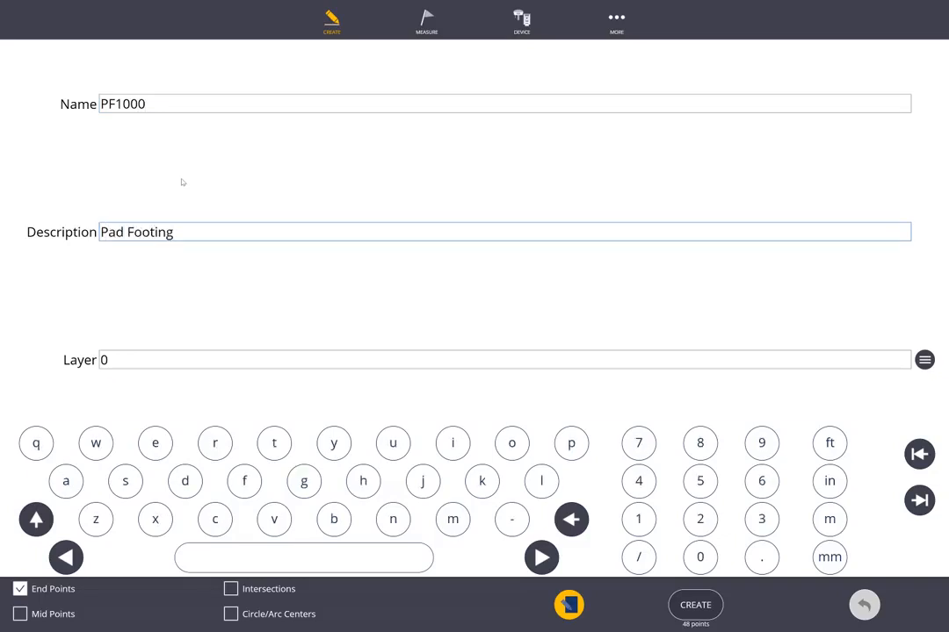
key("Tab")
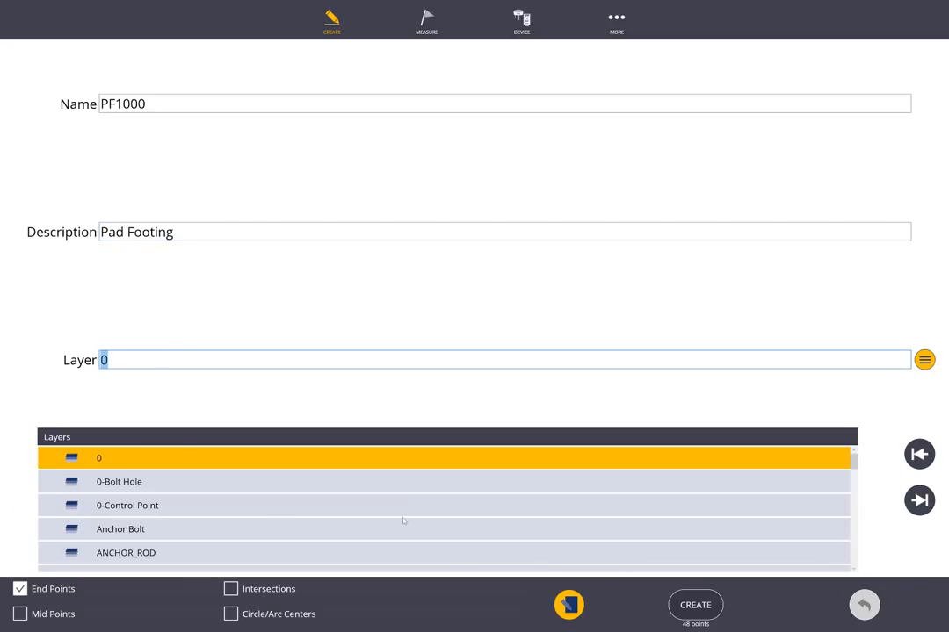
Step: Assign the points to a new layer named "0-Pad Footing" and create them
scroll(393, 520, "down", 10)
scroll(393, 520, "up", 10)
left_click(144, 363)
type("-Pad Footing")
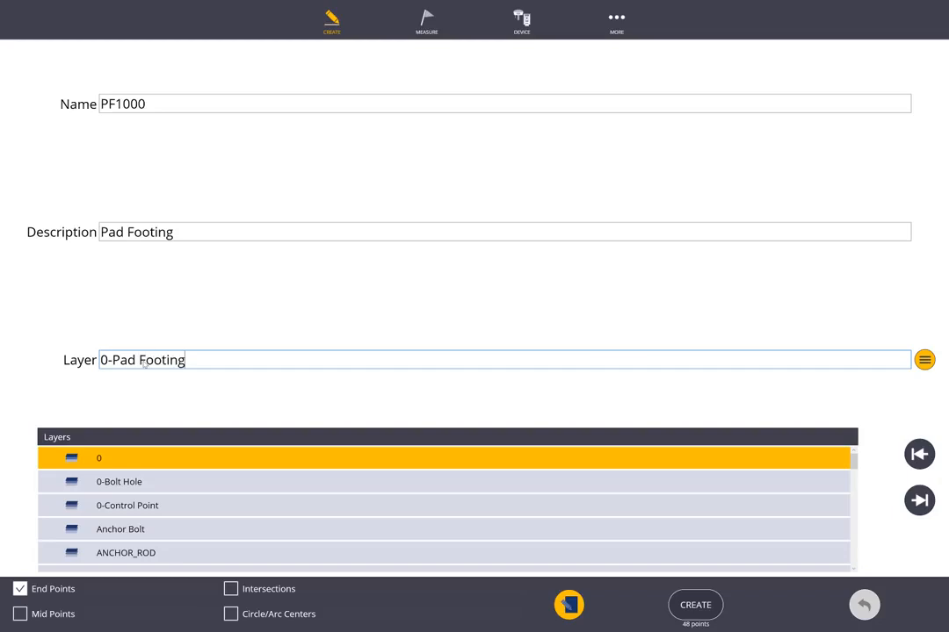
left_click(567, 606)
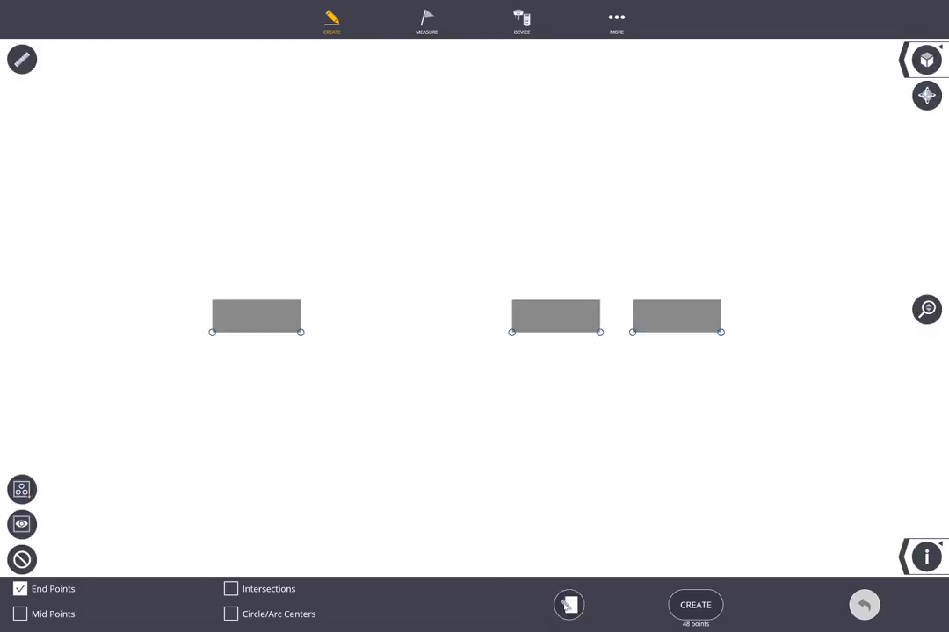
left_click(693, 608)
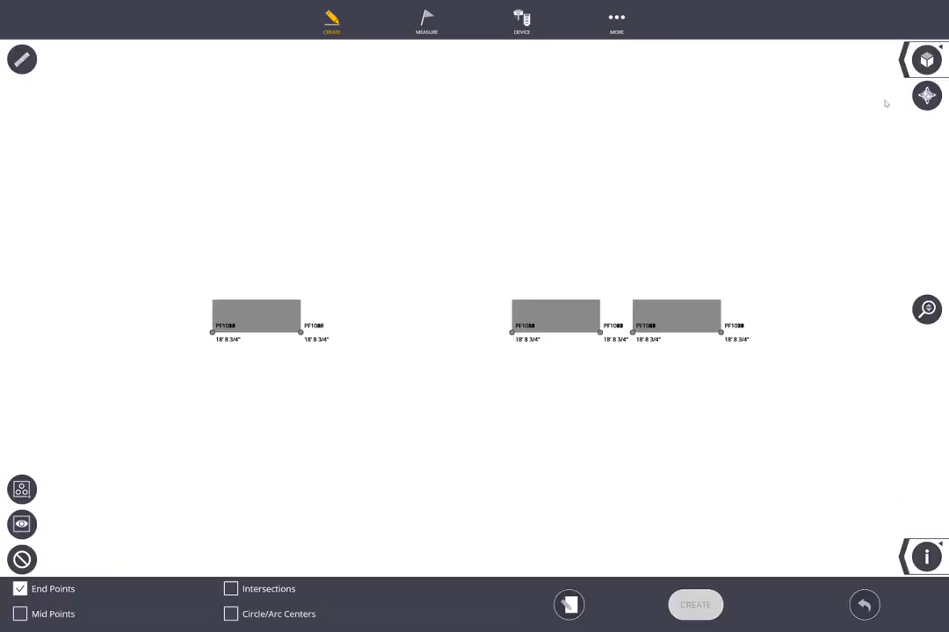
Step: Check the new footing corner points in 3D and turn the display of all layers back on
middle_click_drag(608, 303, 465, 309)
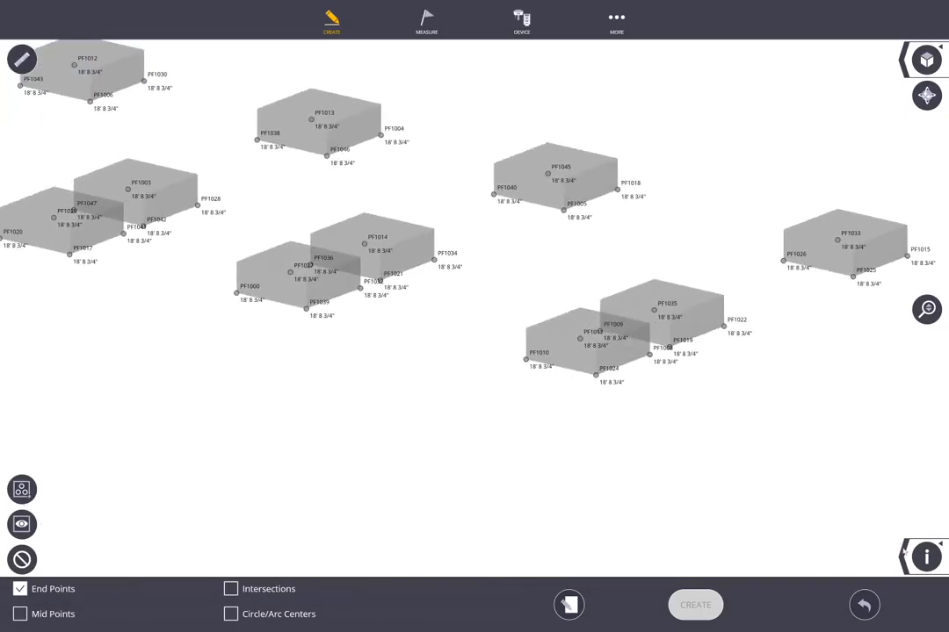
left_click(905, 555)
left_click(855, 557)
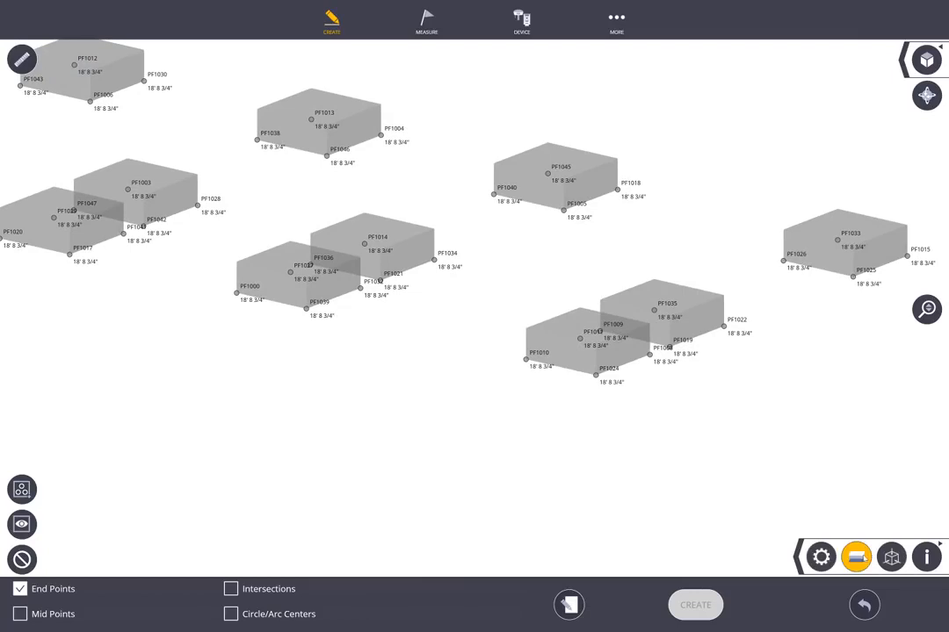
left_click(752, 117)
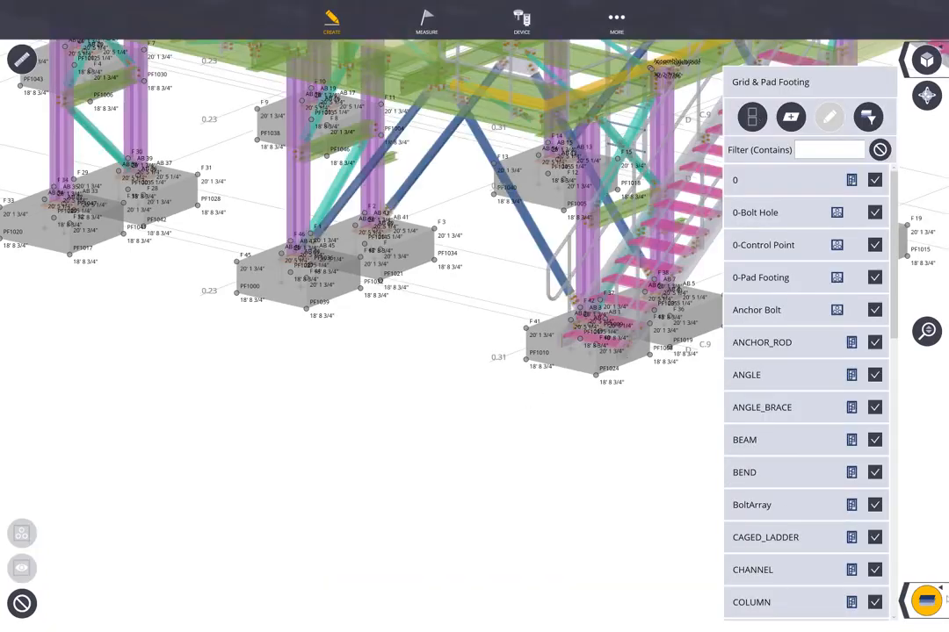
left_click(927, 601)
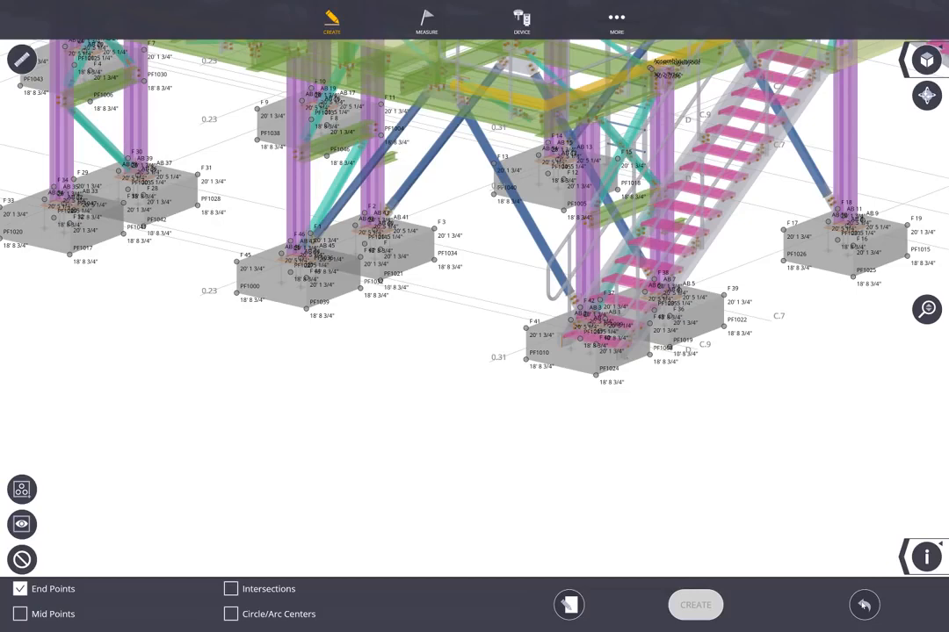
Step: Bring the whole platform into view and clear the stray end points picked at the stair
middle_click_drag(599, 391, 583, 394)
scroll(731, 257, "down", 1)
scroll(730, 257, "down", 5)
middle_click_drag(671, 182, 620, 217)
left_click(927, 94)
left_click_drag(714, 211, 443, 331)
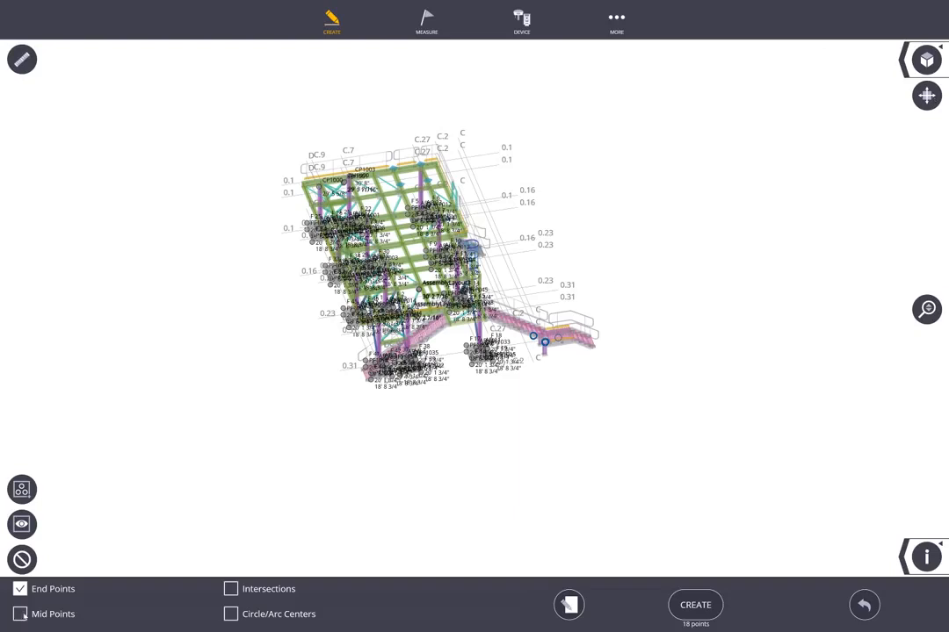
left_click(22, 560)
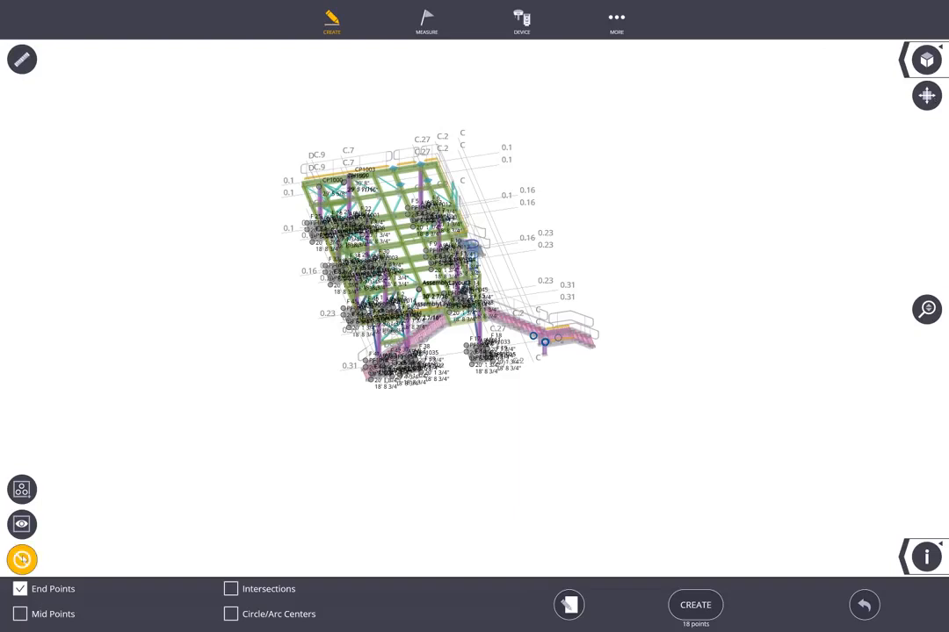
Step: Create a new section view named "Assembly Section 1"
left_click(902, 559)
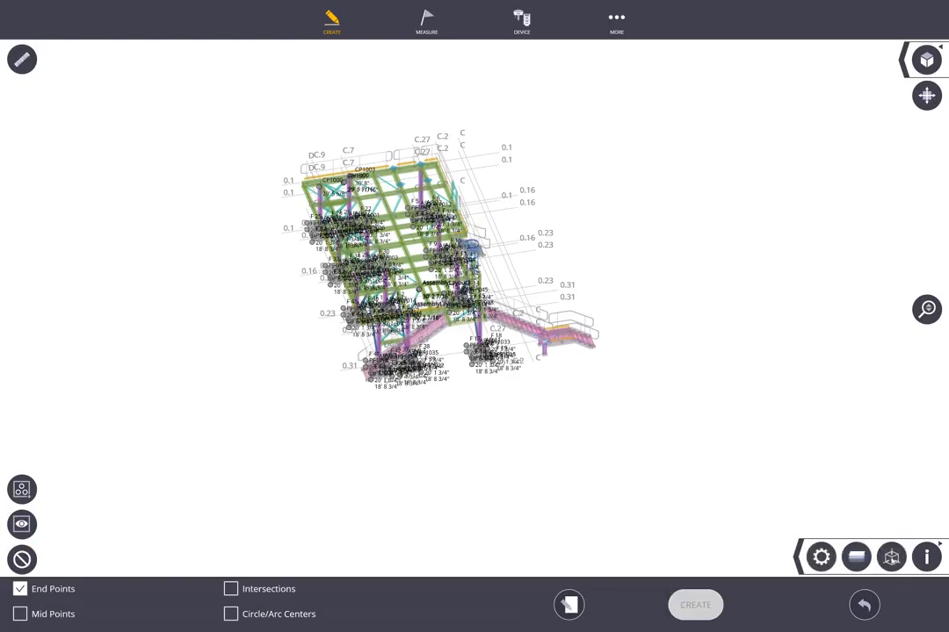
left_click(891, 557)
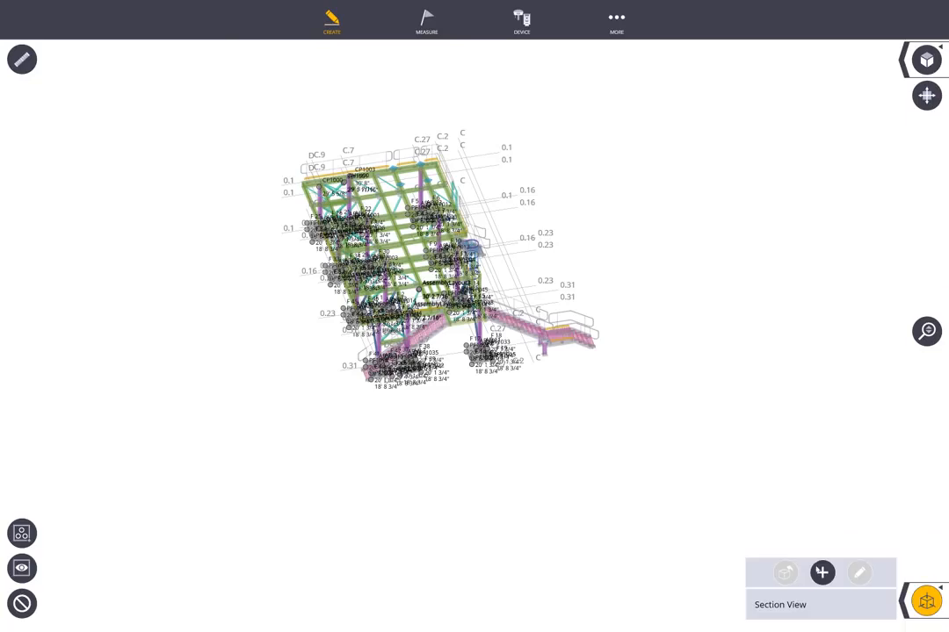
left_click(818, 569)
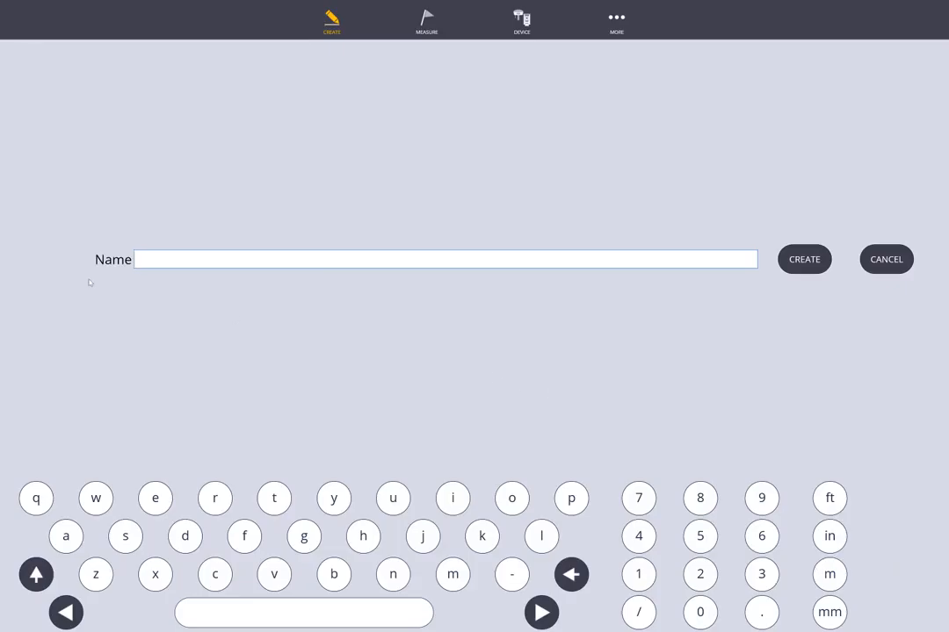
type("Assembly Section 1")
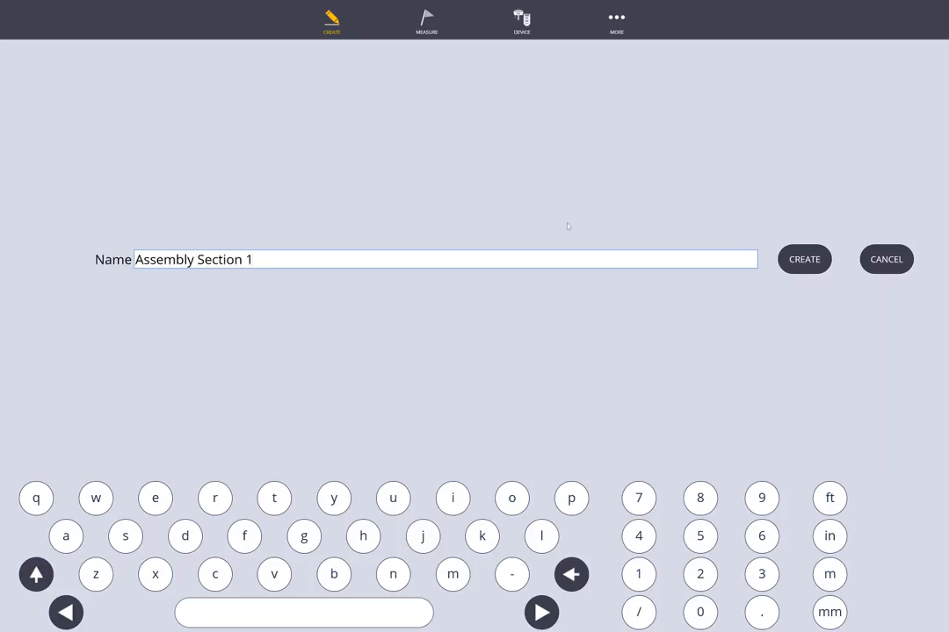
left_click(805, 265)
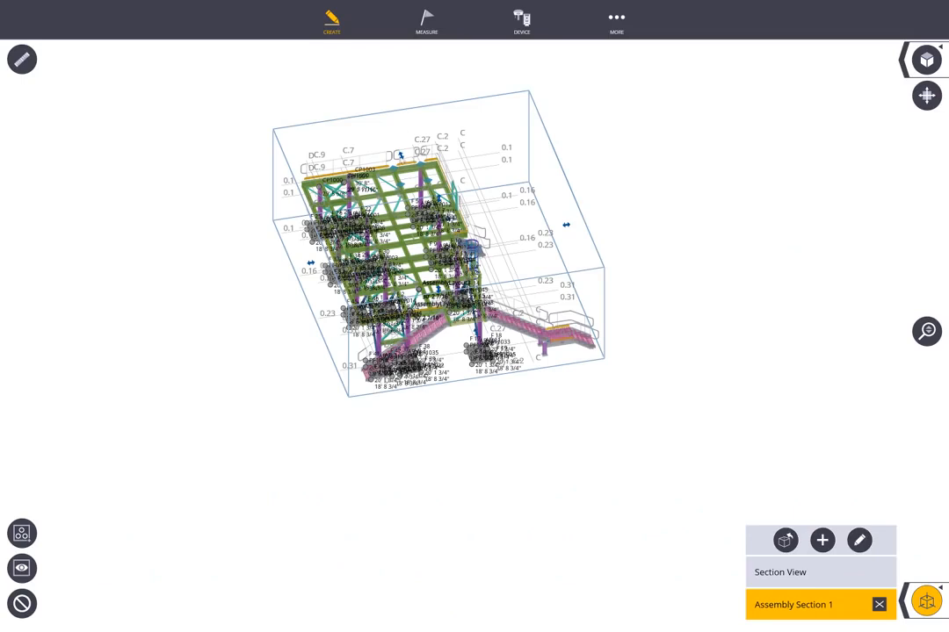
Step: Shrink the section box from two sides to enclose only the outer stair and its landing at the platform's corner column
left_click_drag(400, 156, 454, 312)
left_click_drag(345, 343, 475, 323)
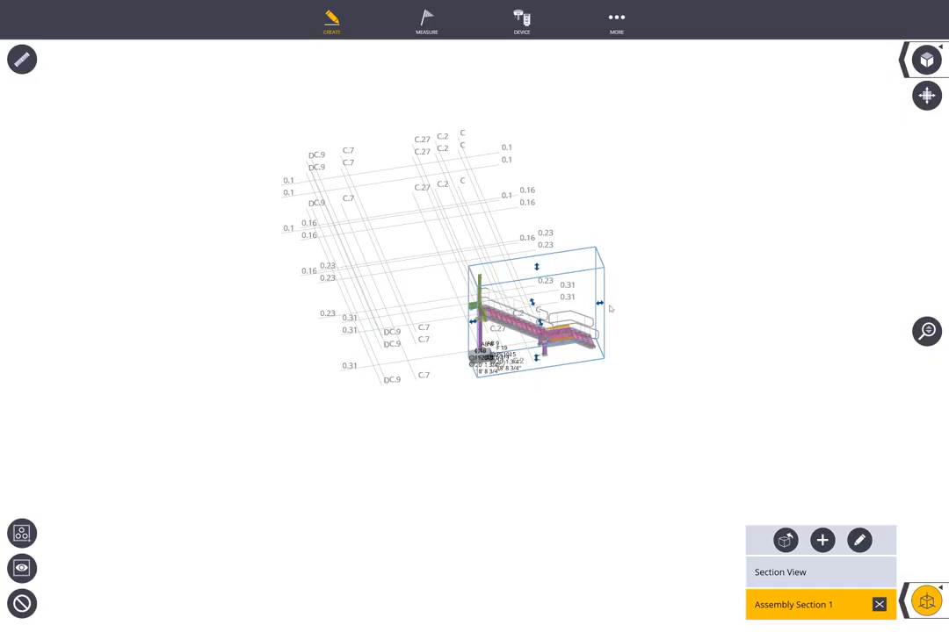
mouse_move(607, 307)
left_mouse_down()
mouse_move(597, 304)
mouse_move(605, 304)
left_mouse_up()
left_click_drag(688, 252, 659, 239)
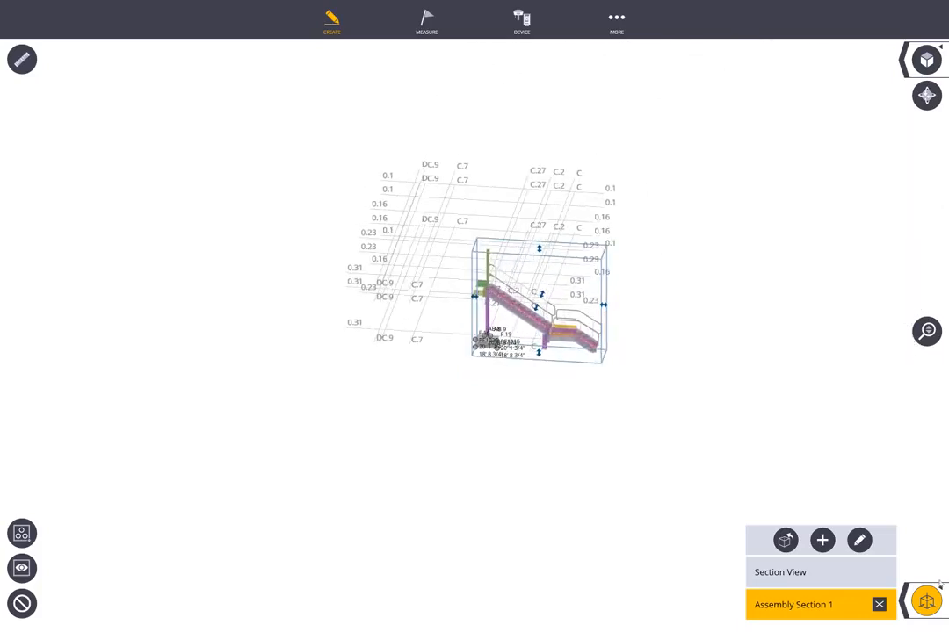
left_click(923, 601)
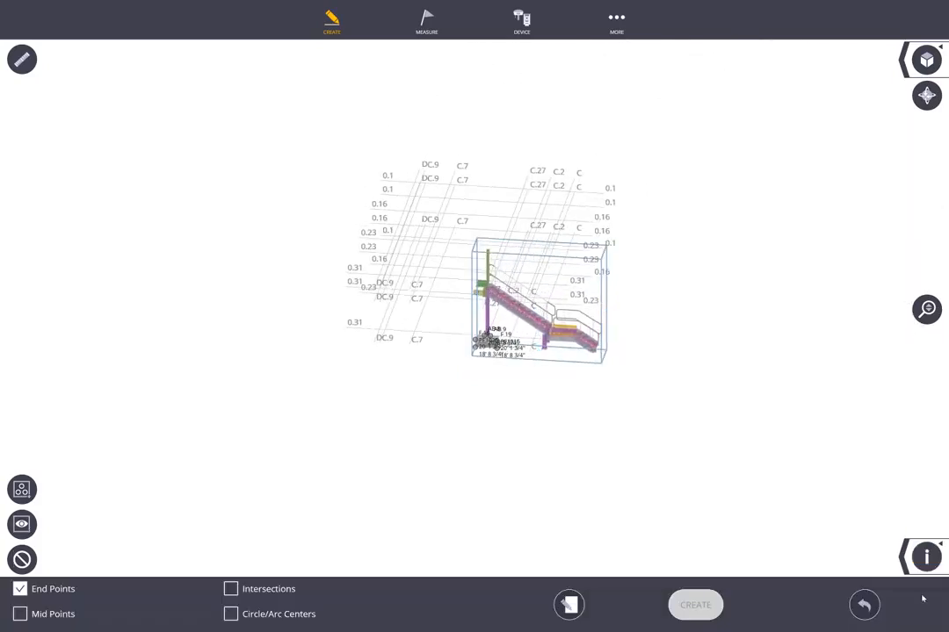
Step: Hide the Grid layer so that only the sectioned stair assembly is displayed
left_click(903, 559)
left_click(856, 557)
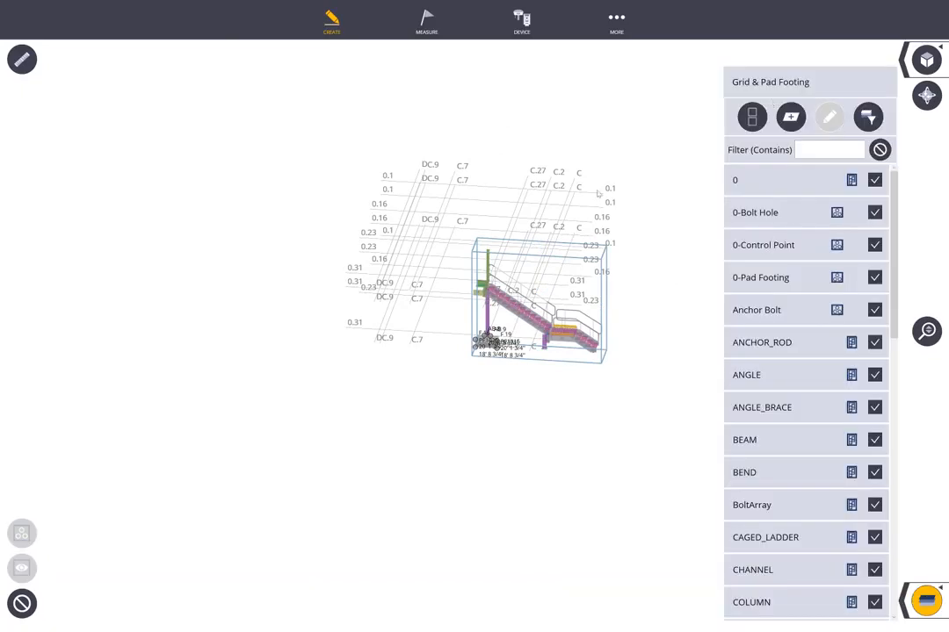
left_click(521, 197)
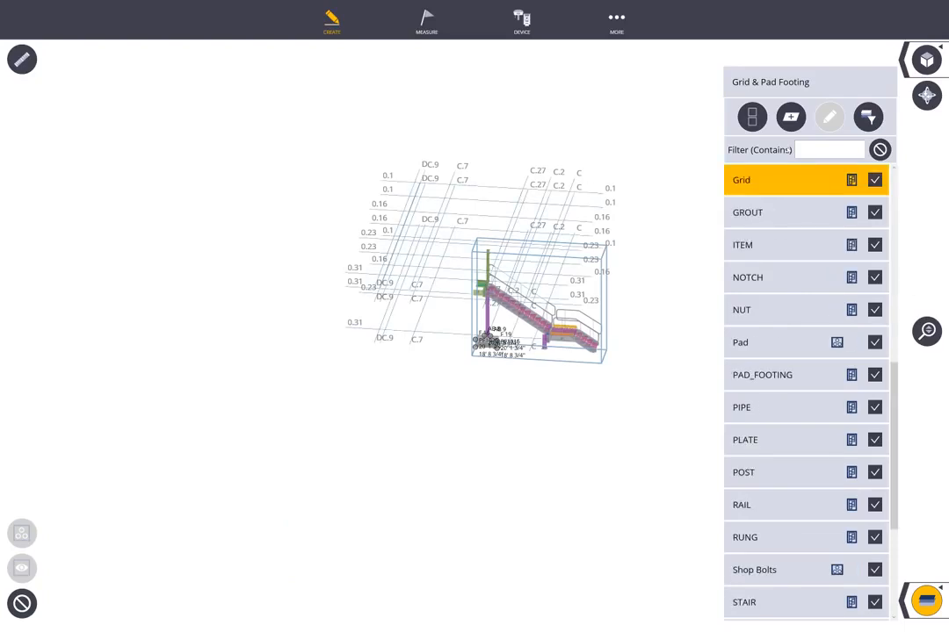
left_click(875, 180)
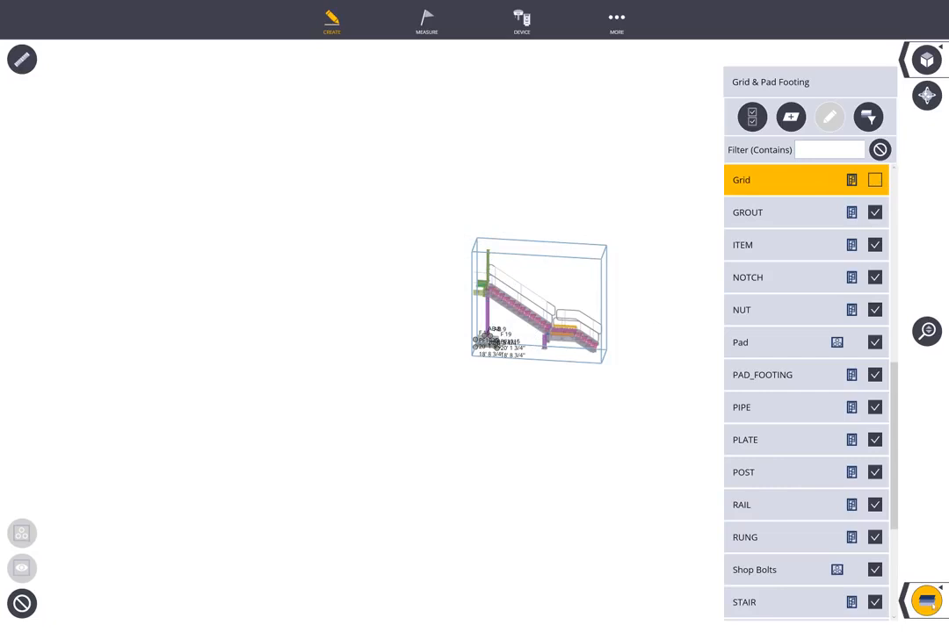
Step: Turn off the Solid Model display so the stair's upper connection is shown in wireframe
left_click(935, 605)
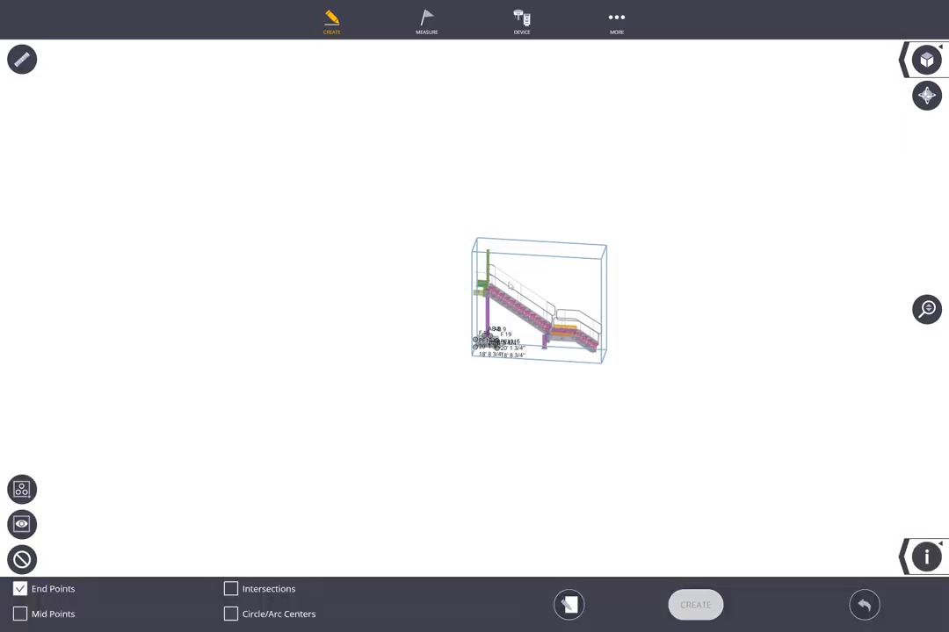
scroll(510, 287, "up", 2)
scroll(605, 337, "up", 5)
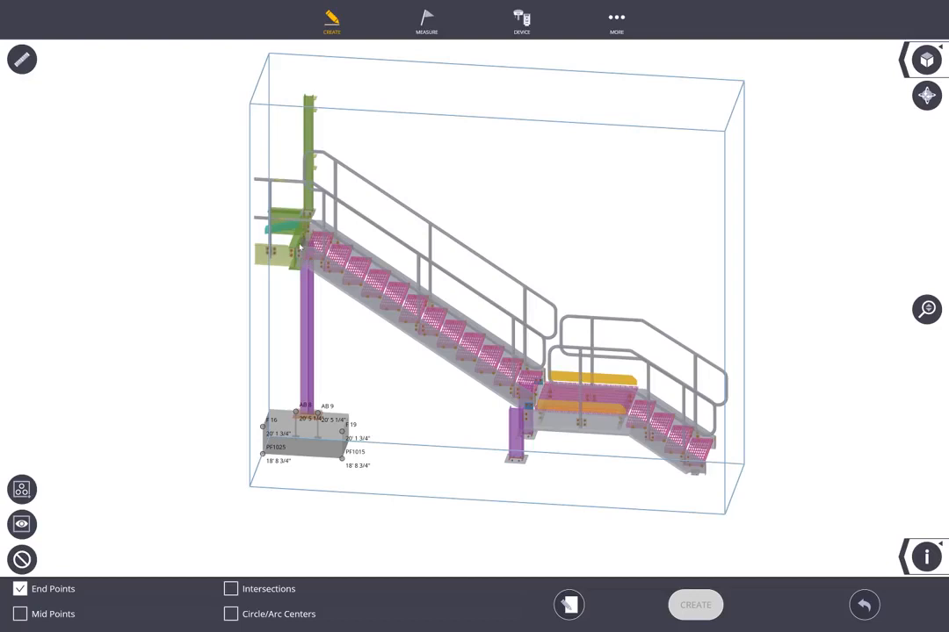
scroll(300, 249, "up", 5)
scroll(305, 262, "up", 4)
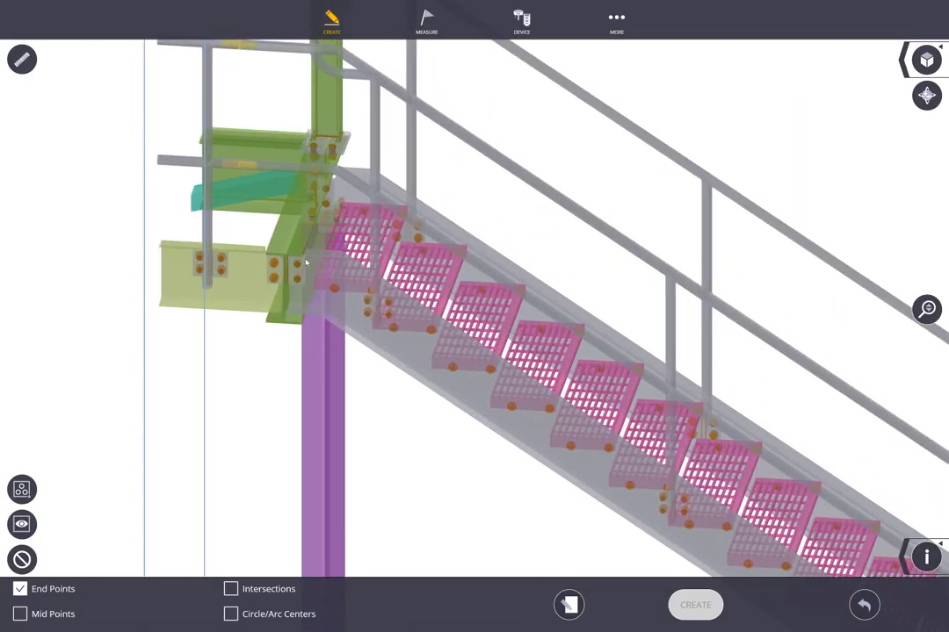
scroll(342, 281, "up", 2)
mouse_move(341, 281)
middle_mouse_down()
mouse_move(364, 279)
mouse_move(371, 258)
mouse_move(353, 273)
middle_mouse_up()
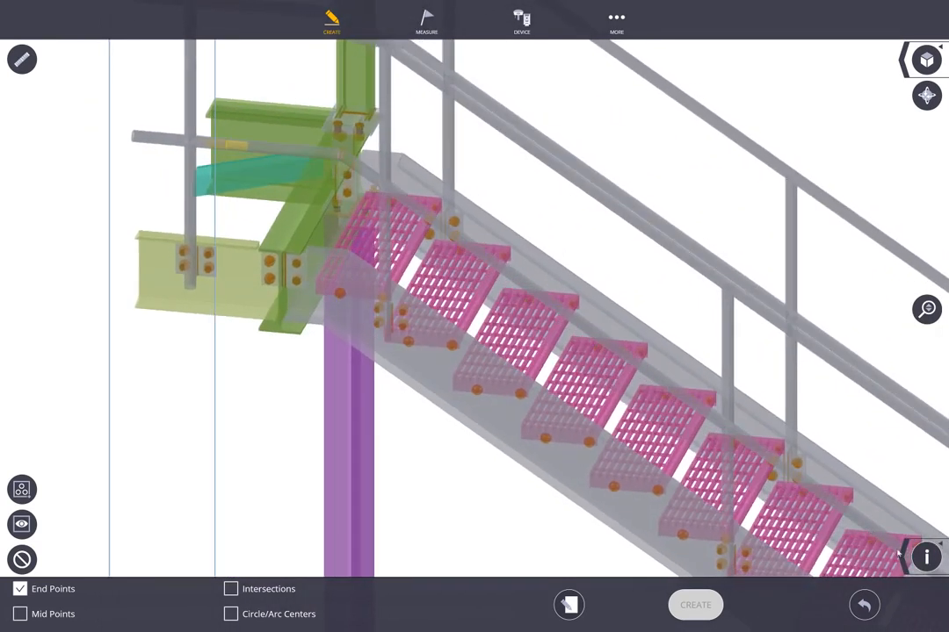
left_click(903, 556)
left_click(824, 557)
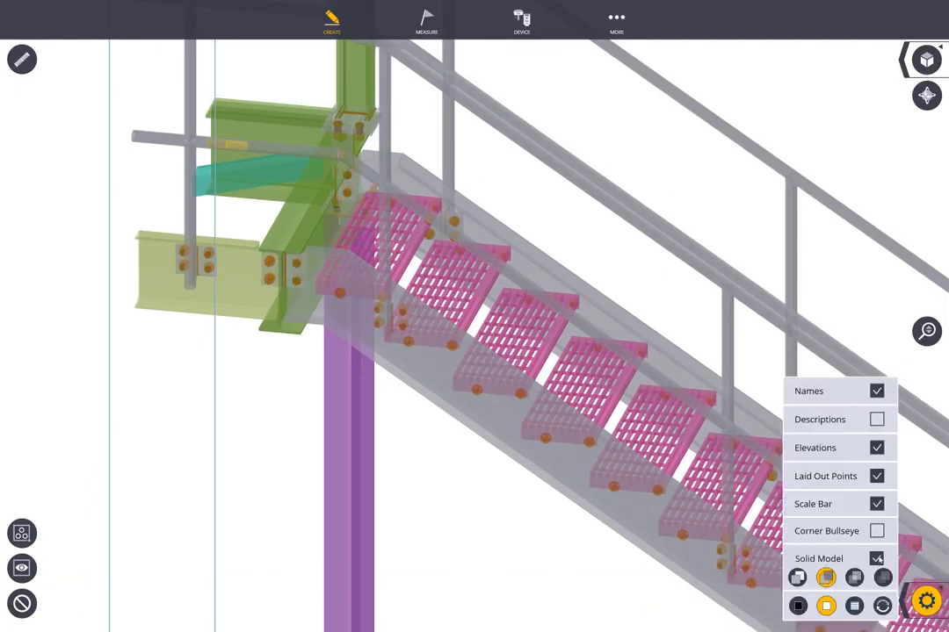
left_click(876, 559)
left_click_drag(356, 277, 326, 272)
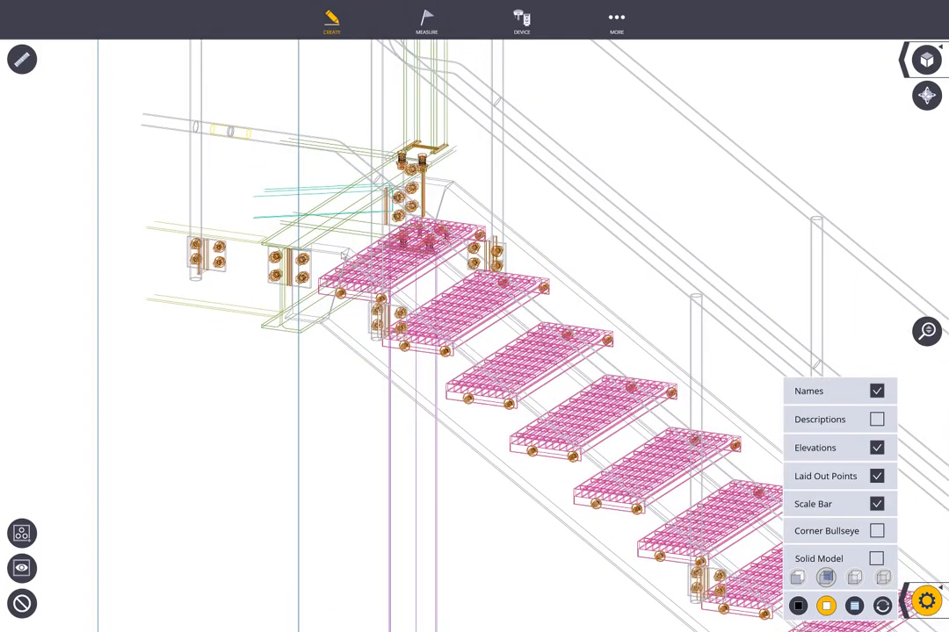
Step: Select the stair stringer plate in the model and hide every layer except PLATE
scroll(412, 255, "up", 5)
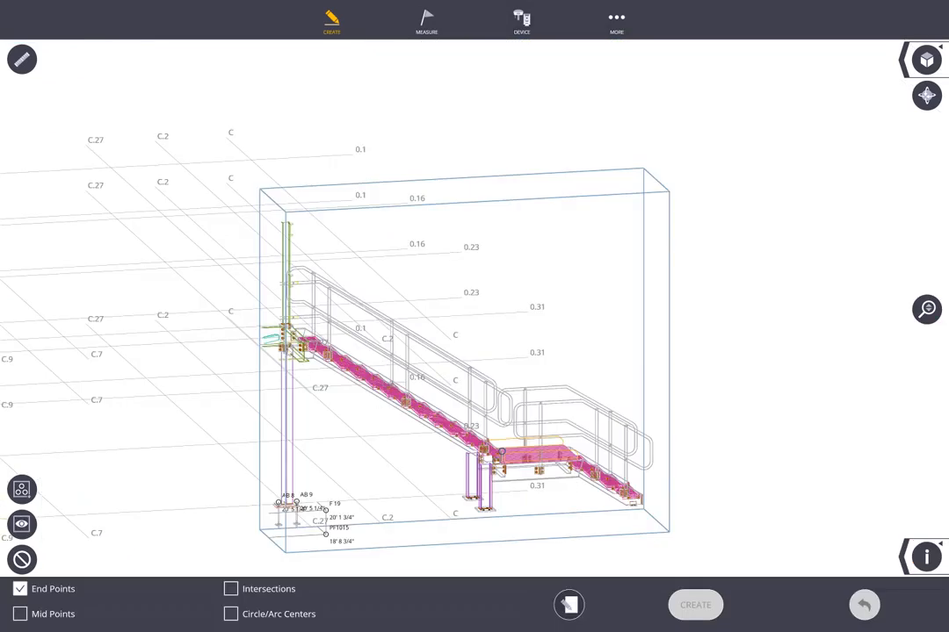
scroll(295, 361, "up", 10)
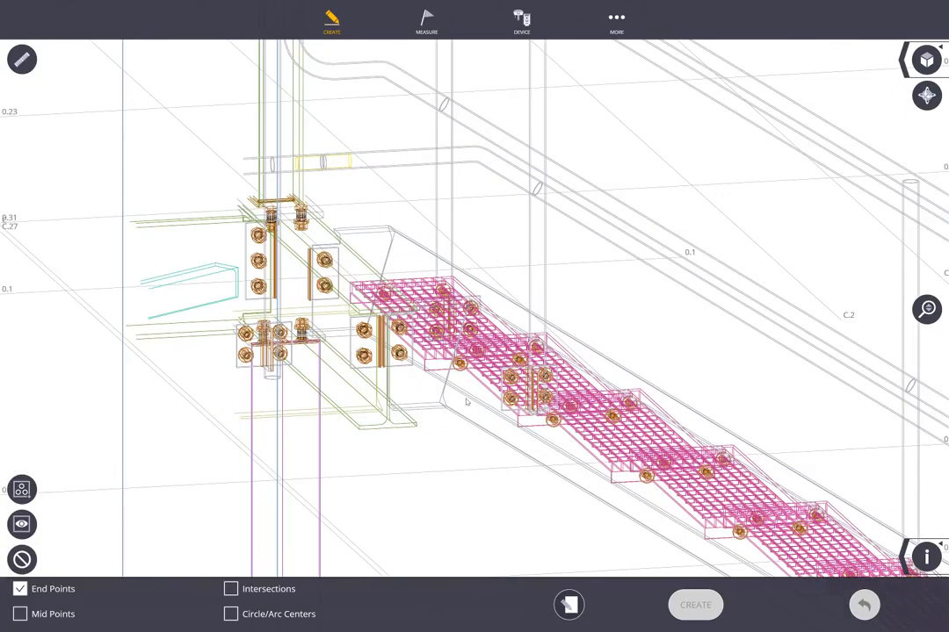
mouse_move(468, 434)
middle_mouse_down()
mouse_move(455, 425)
mouse_move(472, 435)
mouse_move(465, 431)
middle_mouse_up()
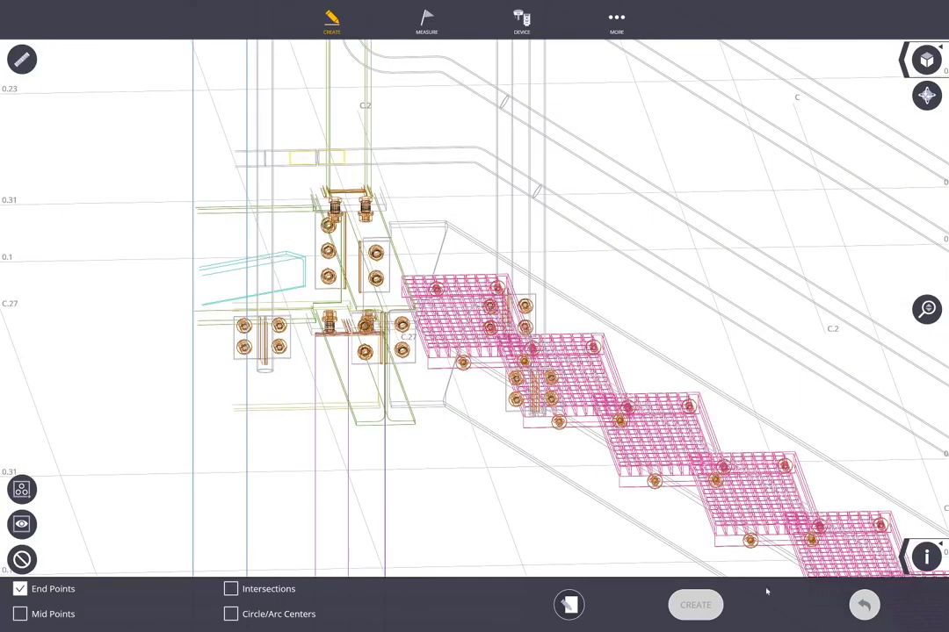
left_click(904, 556)
left_click(856, 556)
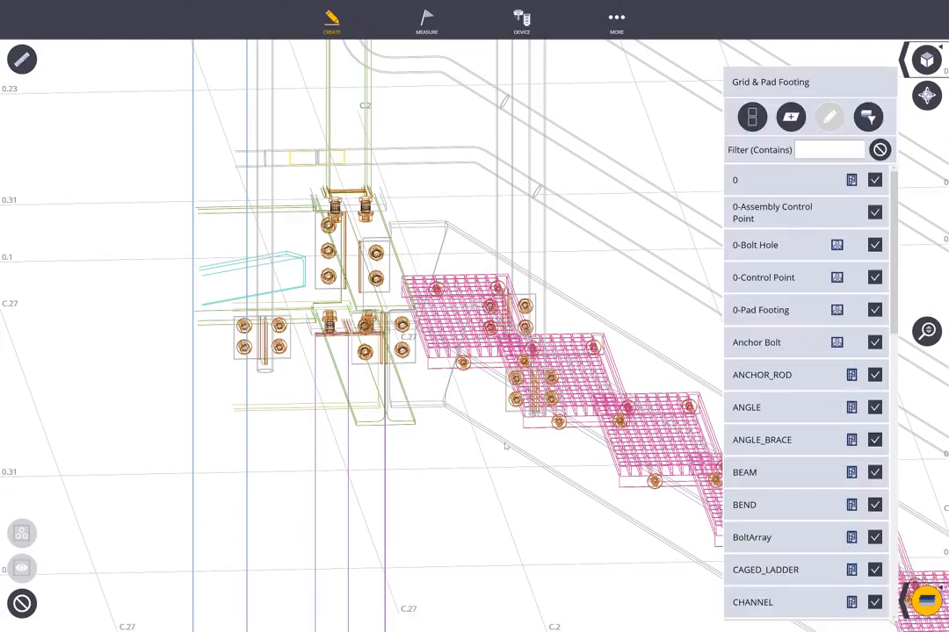
left_click(505, 445)
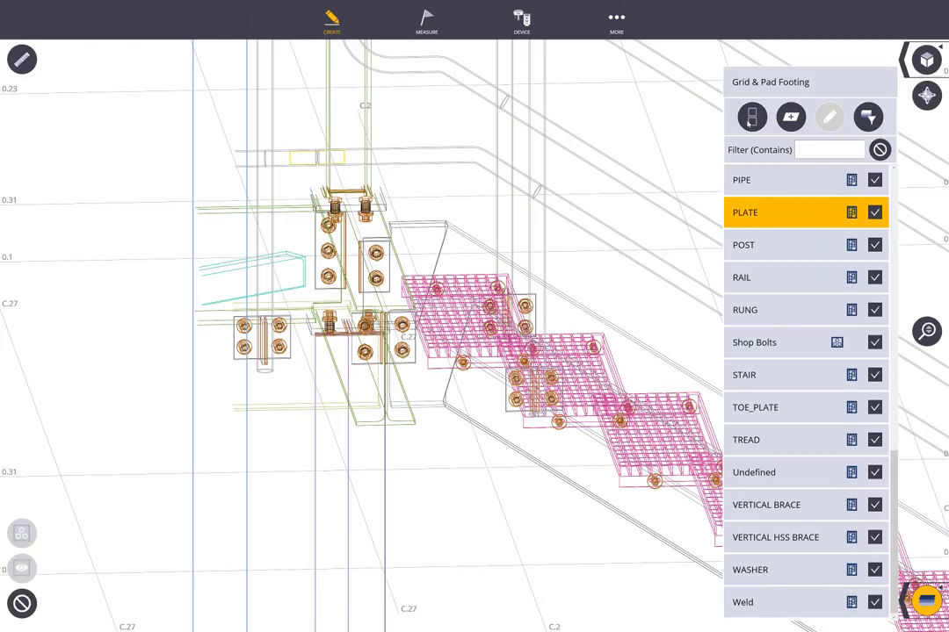
left_click(753, 121)
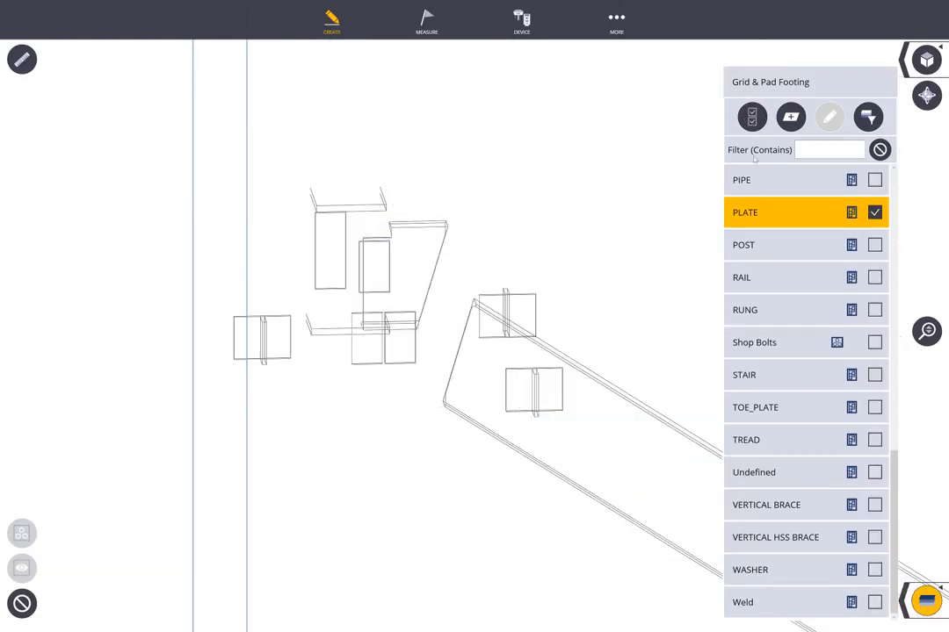
left_click(928, 601)
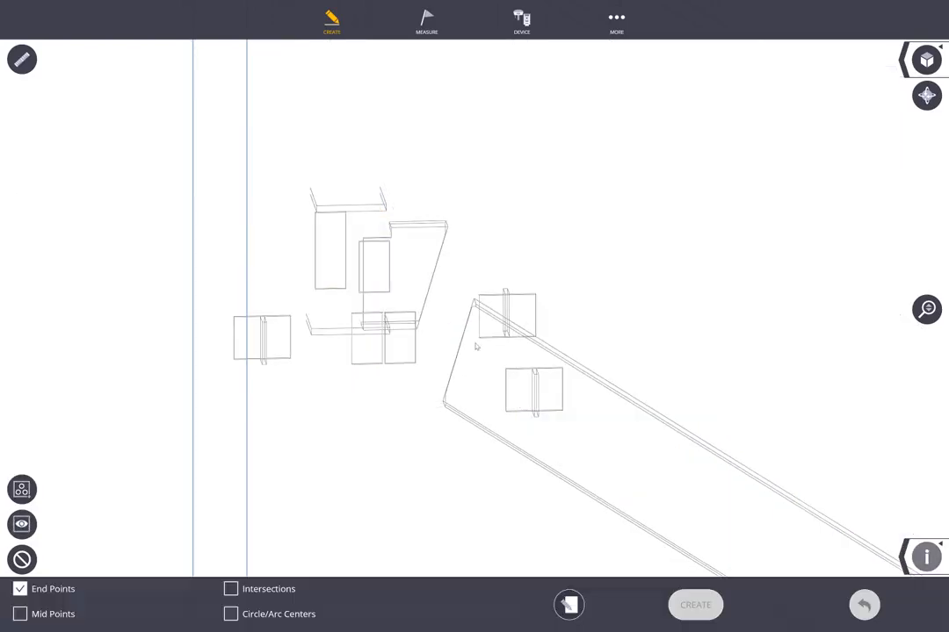
Step: Pick the end points at the lower and upper corners of the stringer plate's upper end
mouse_move(549, 398)
middle_mouse_down()
mouse_move(542, 408)
mouse_move(566, 411)
mouse_move(545, 403)
middle_mouse_up()
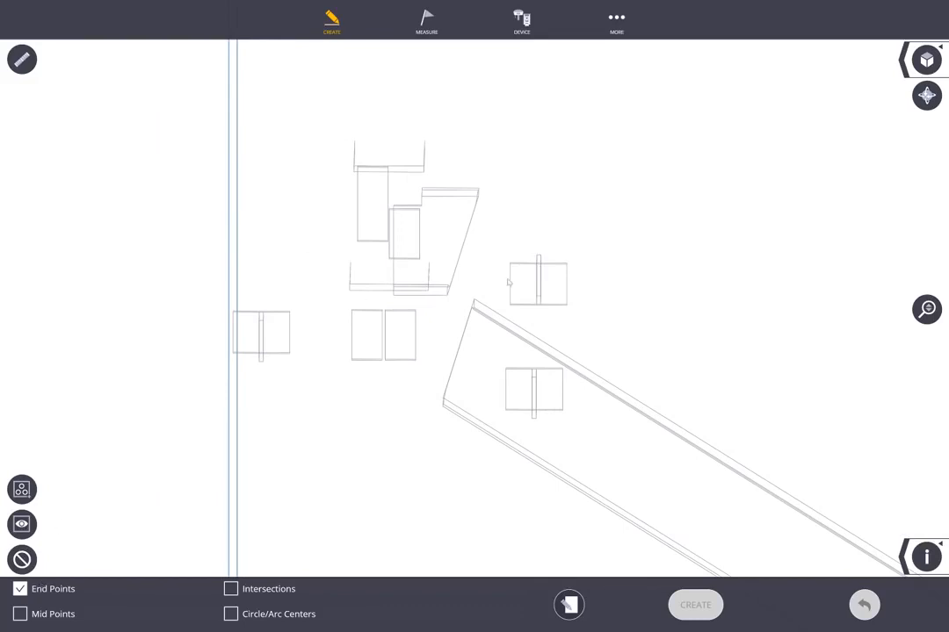
scroll(430, 398, "up", 5)
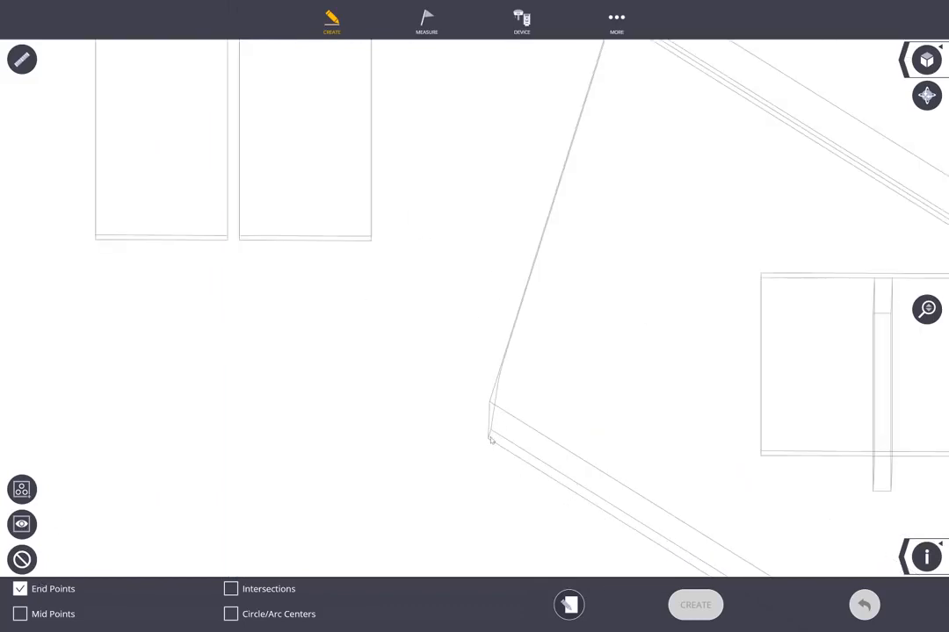
scroll(490, 436, "up", 3)
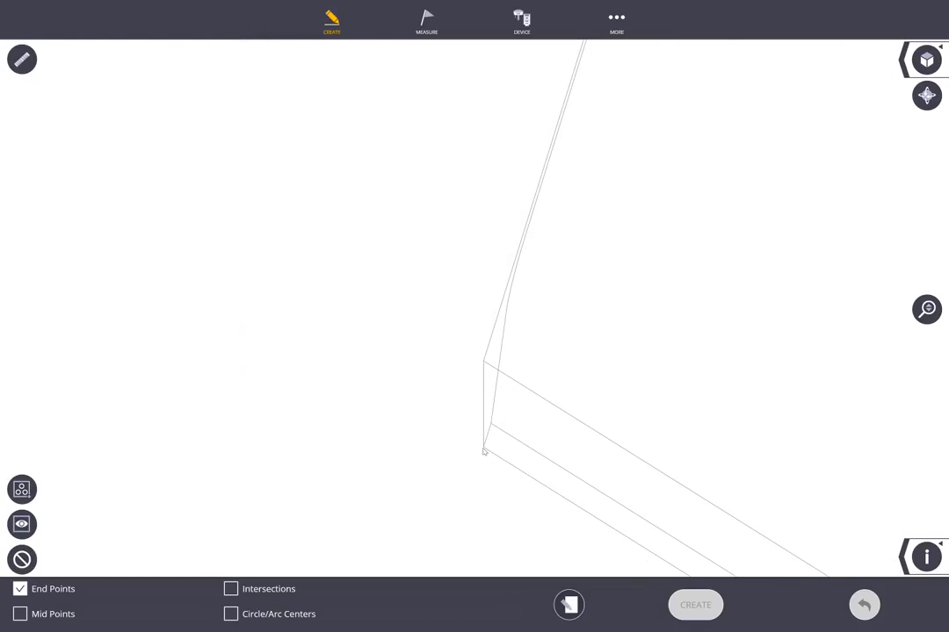
left_click(483, 451)
scroll(520, 381, "down", 5)
scroll(547, 233, "up", 3)
scroll(558, 235, "up", 3)
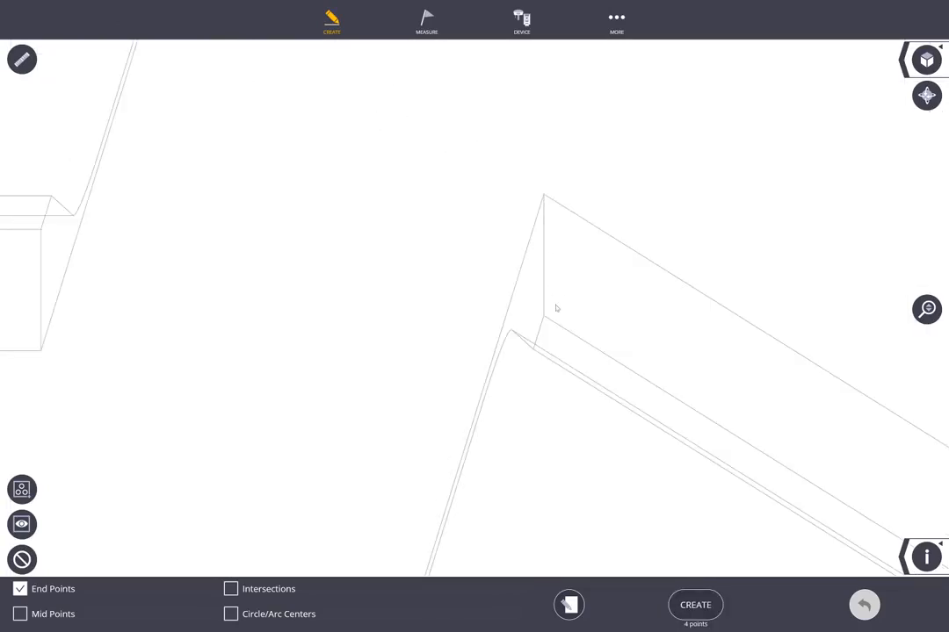
Step: Pick the bottom corner at the stringer's lower end and create the points as ACP1000, "Assembly Control Point", on layer 0-Assembly Control Point
scroll(598, 288, "down", 5)
scroll(596, 287, "down", 5)
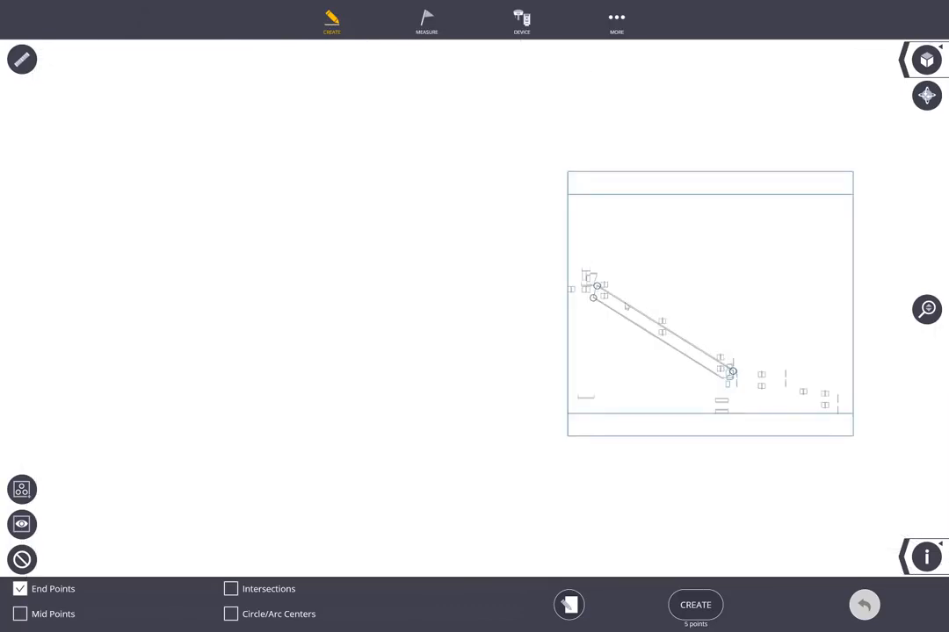
scroll(744, 393, "up", 5)
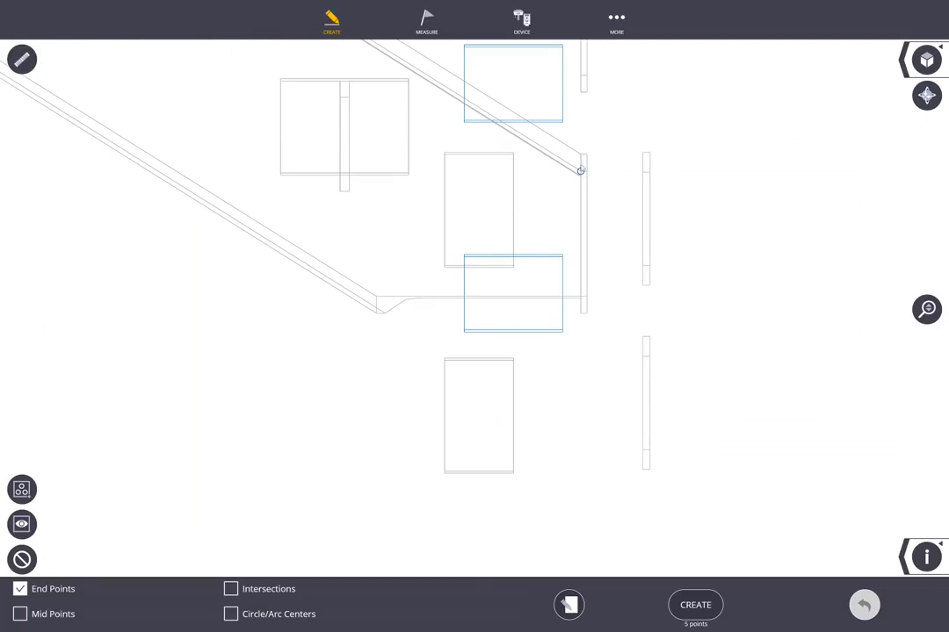
scroll(400, 319, "up", 3)
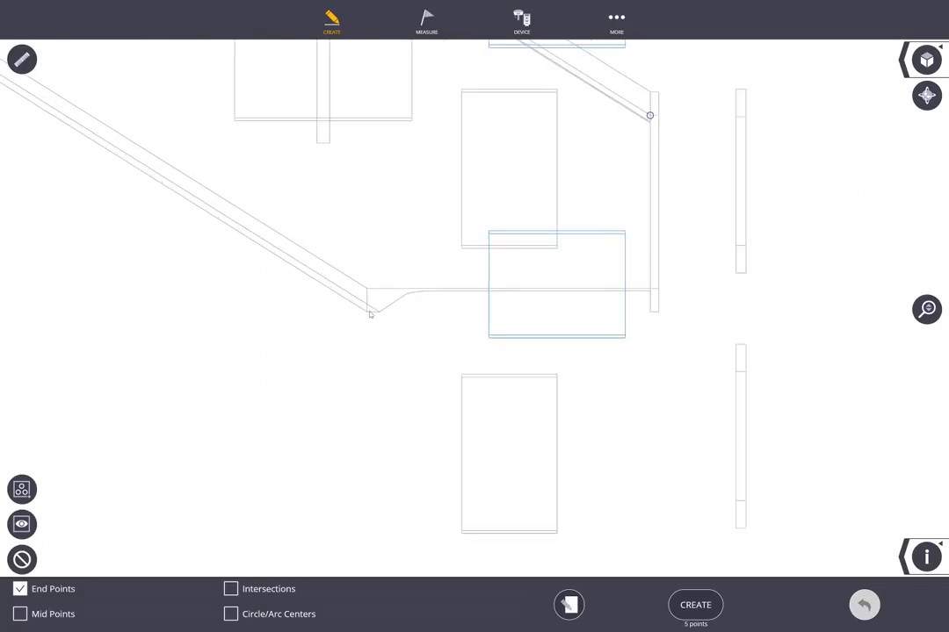
left_click(366, 312)
left_click(568, 606)
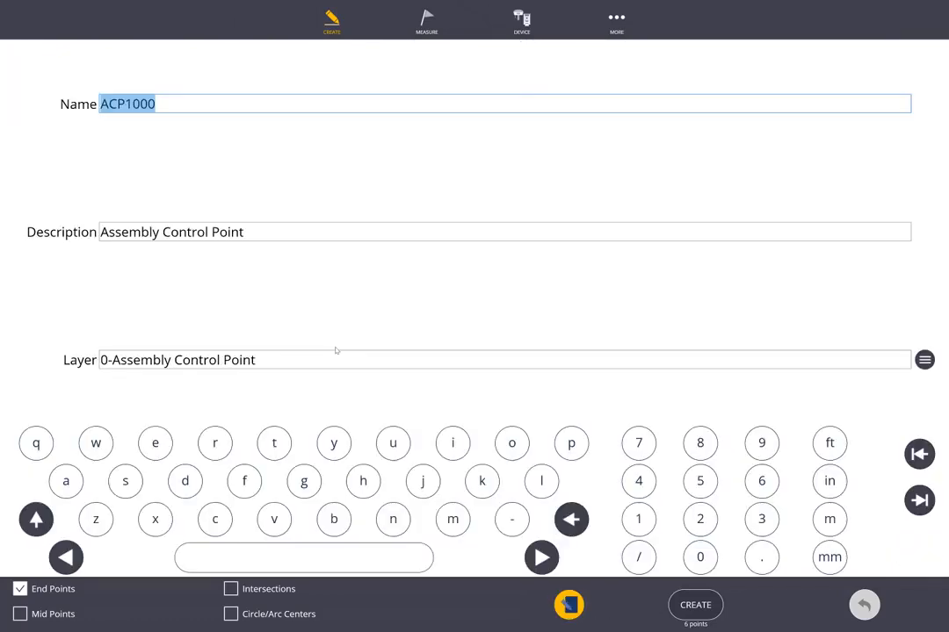
left_click(694, 605)
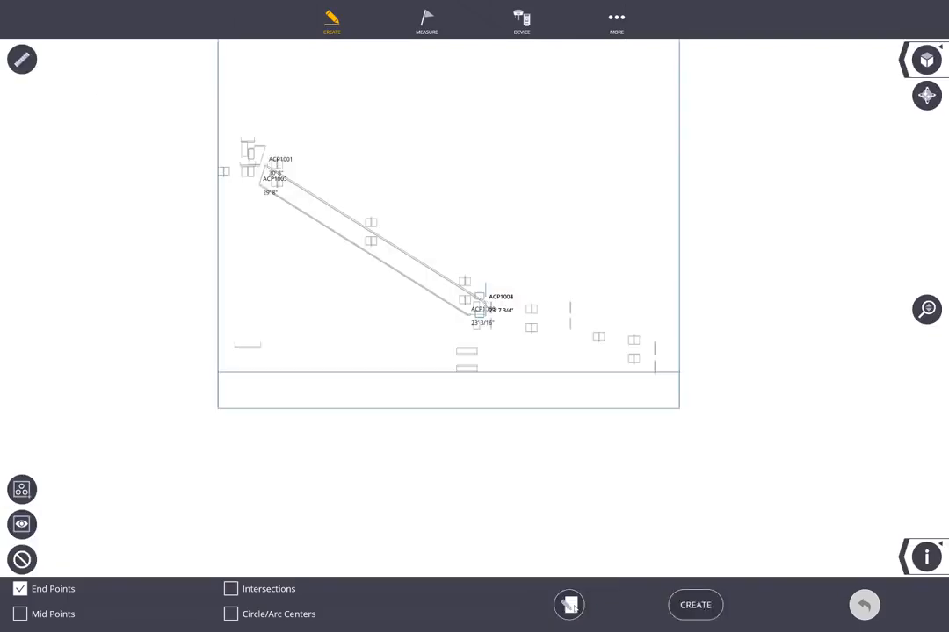
Step: Turn the visibility of all layers back on for the sectioned stair
mouse_move(398, 258)
left_mouse_down()
mouse_move(394, 273)
mouse_move(352, 267)
mouse_move(382, 258)
left_mouse_up()
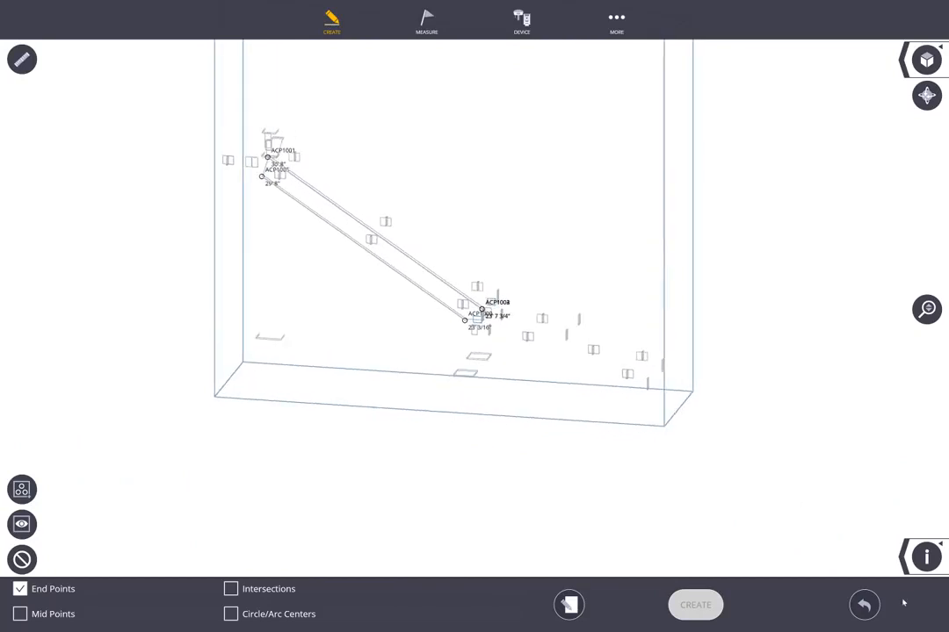
left_click(902, 557)
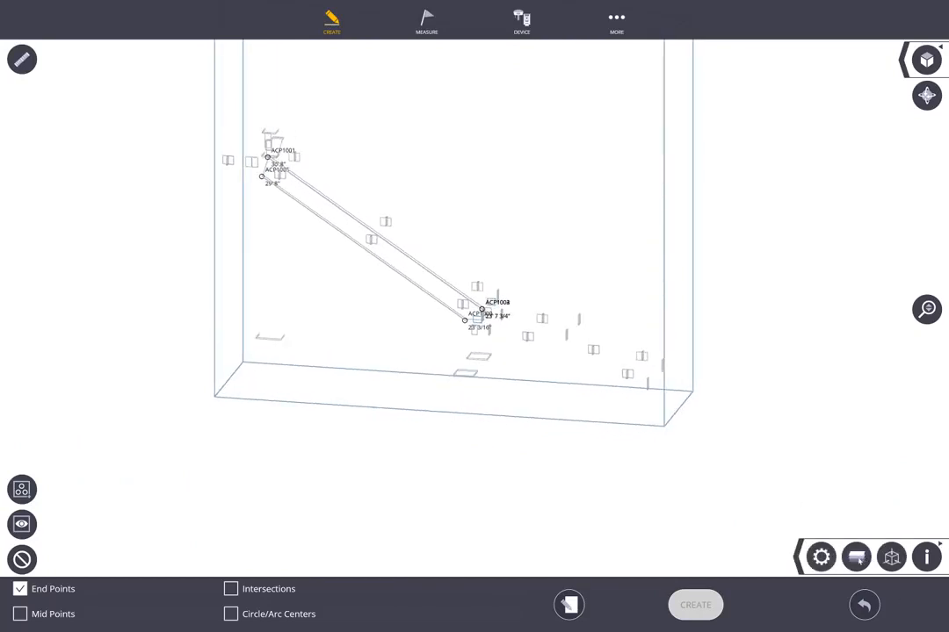
left_click(856, 557)
left_click(759, 118)
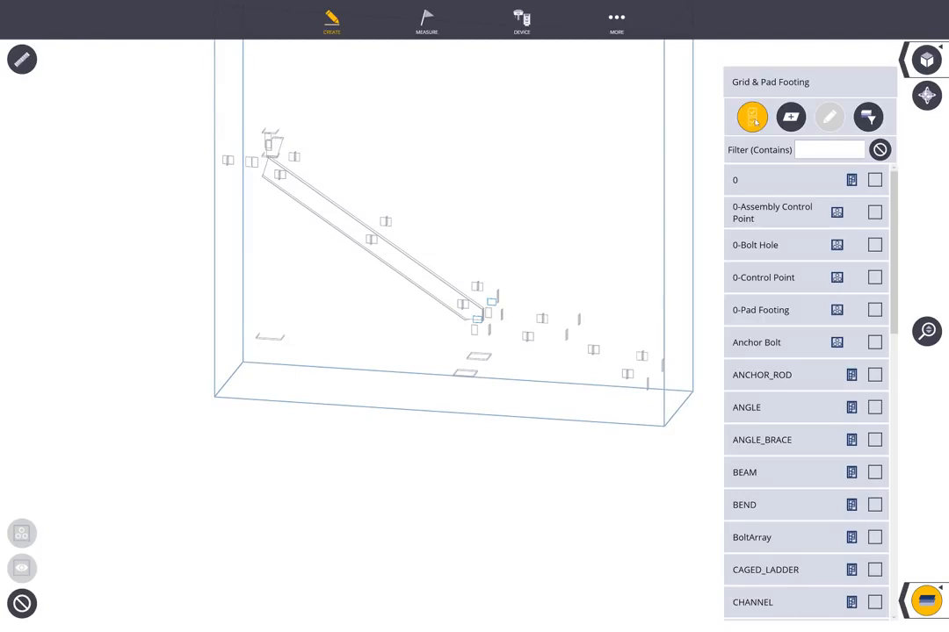
scroll(338, 234, "up", 3)
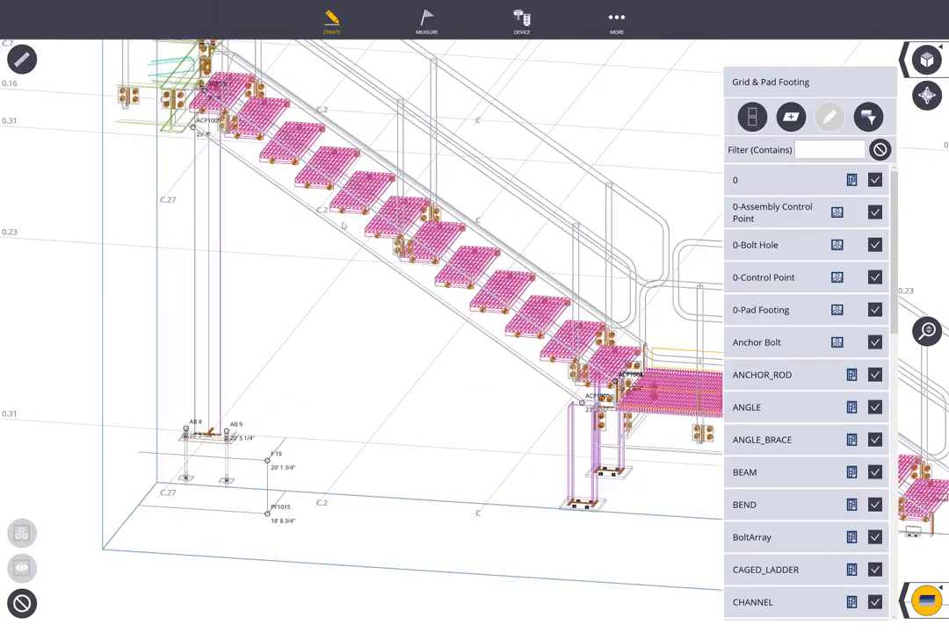
Step: Limit point picking at the lower tread bolts to Circle/Arc Centers, with End Points turned off, and clear any picks
scroll(479, 320, "up", 5)
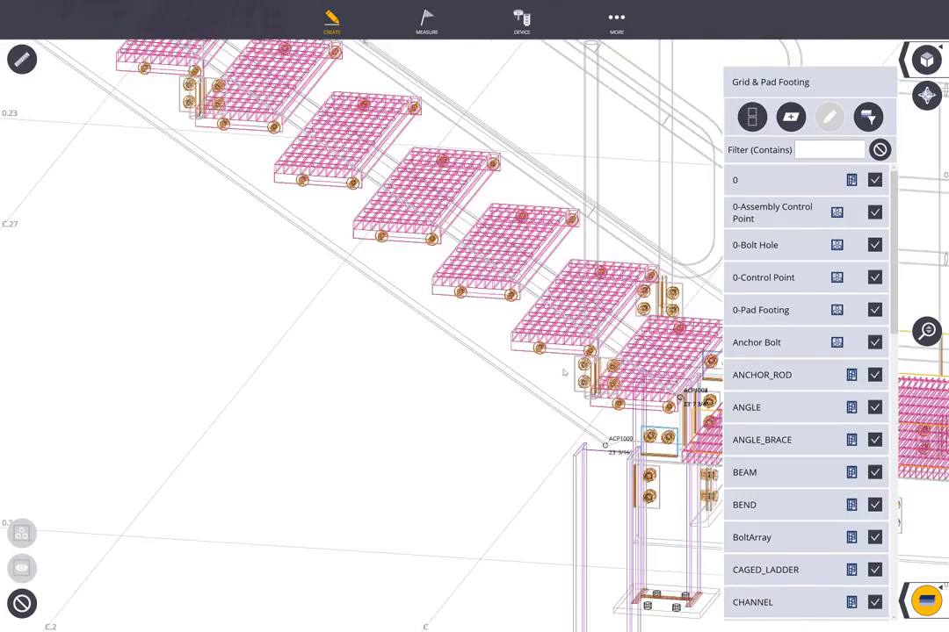
scroll(563, 369, "up", 2)
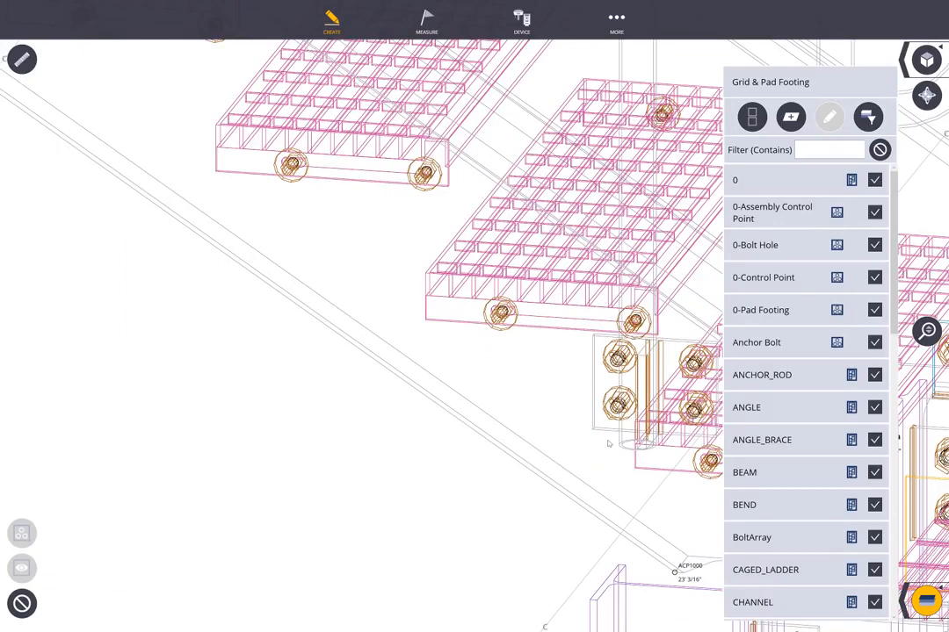
middle_click_drag(501, 315, 455, 348)
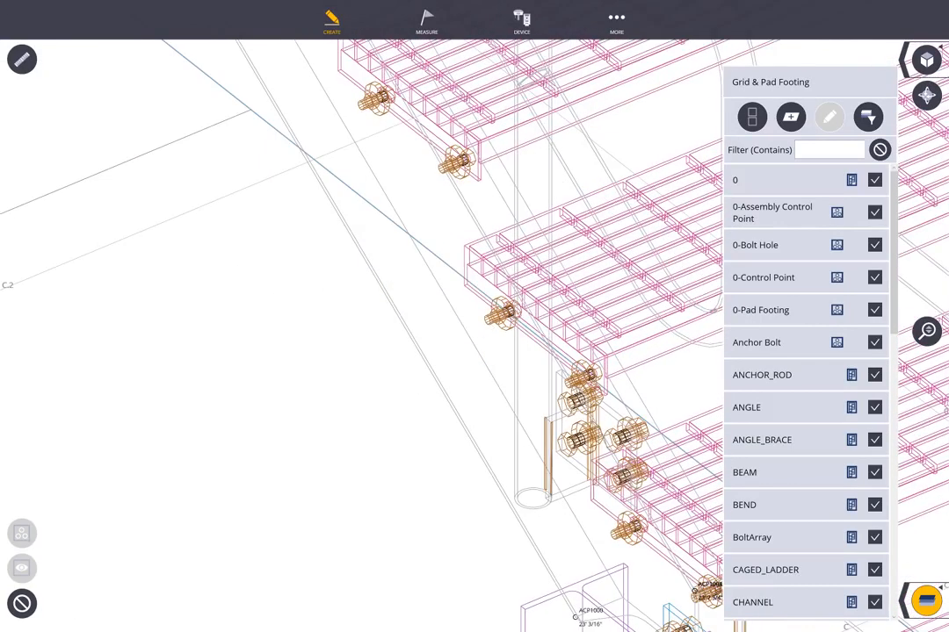
scroll(496, 315, "up", 2)
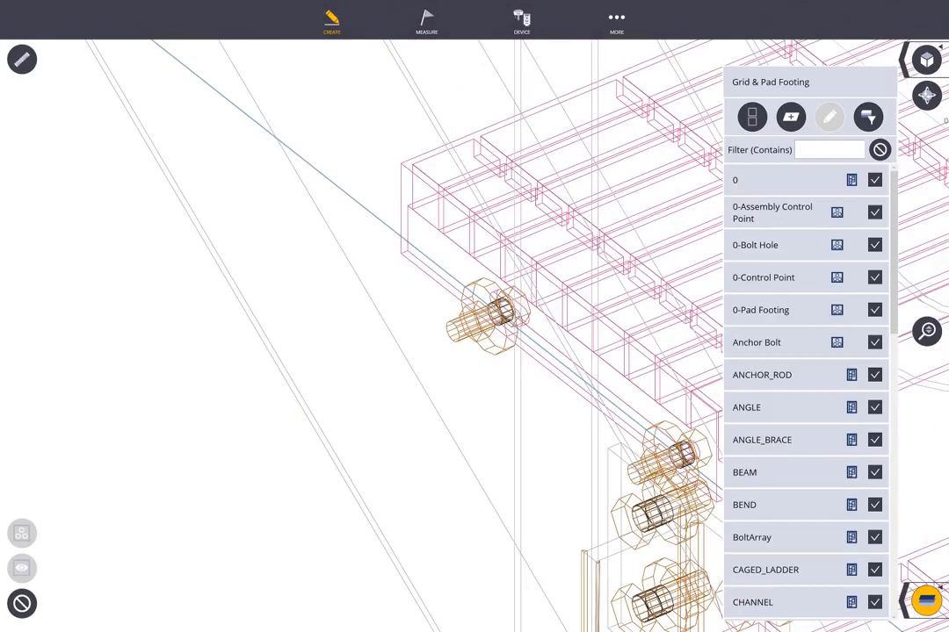
left_click(929, 605)
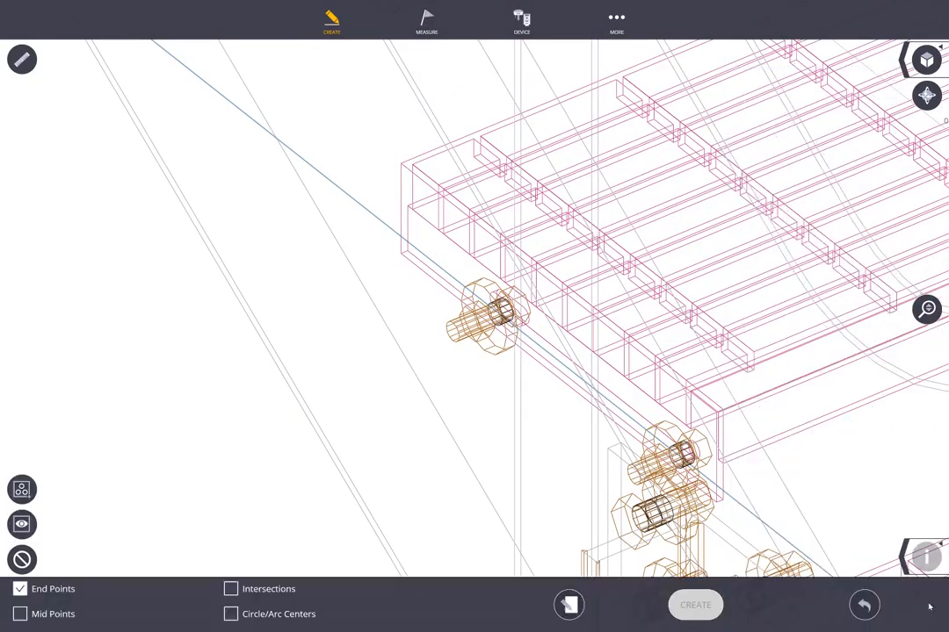
left_click(229, 616)
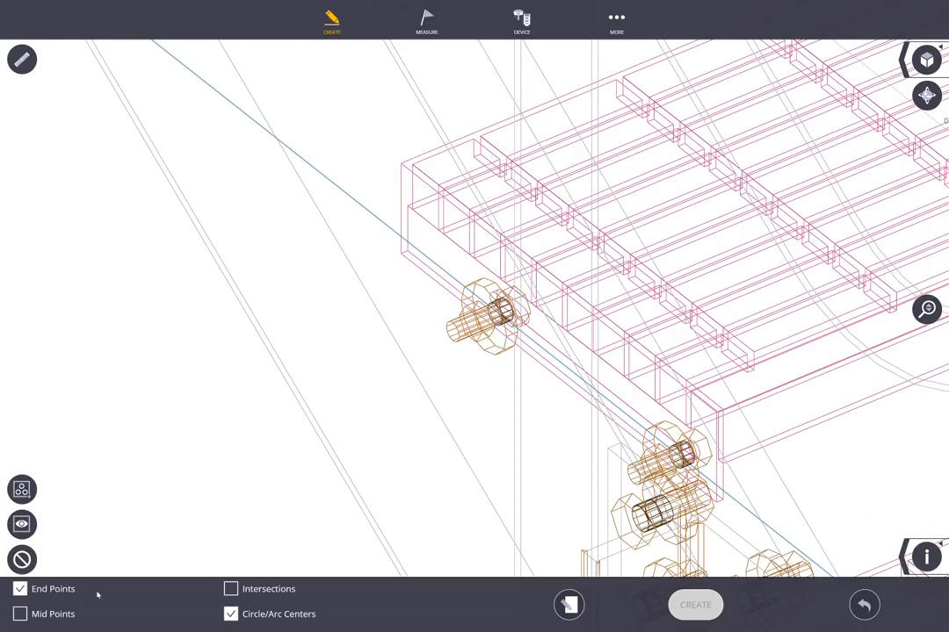
left_click(19, 589)
left_click(25, 567)
Step: Pick the circle center at the free end of the tread's side bolt
scroll(508, 304, "up", 3)
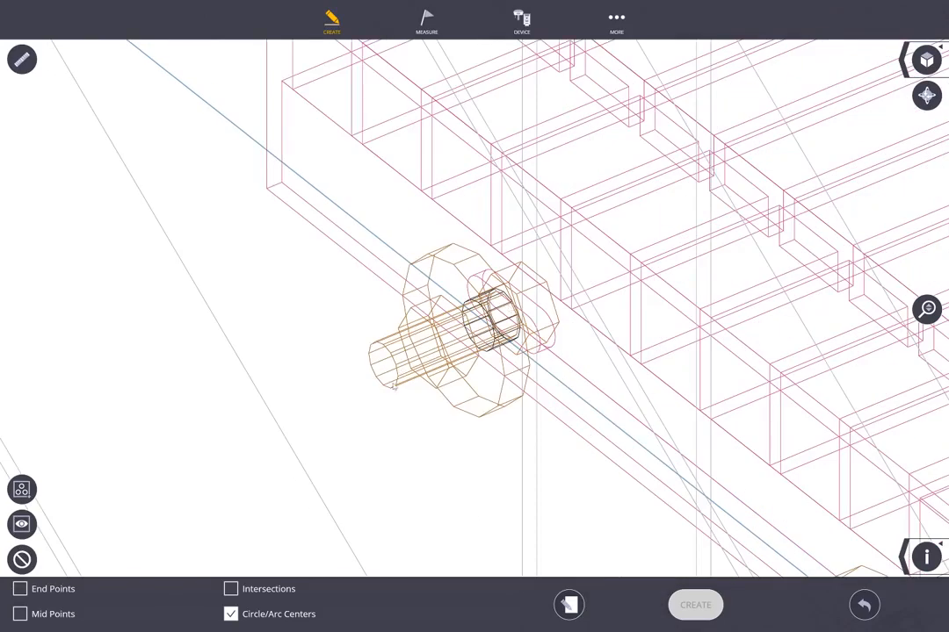
left_click(382, 367)
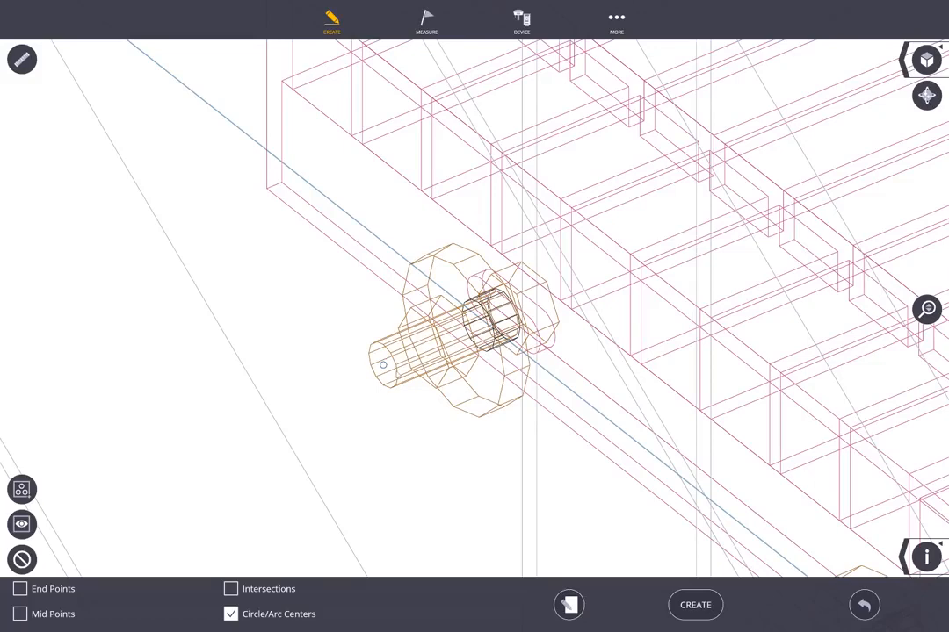
scroll(427, 318, "up", 5)
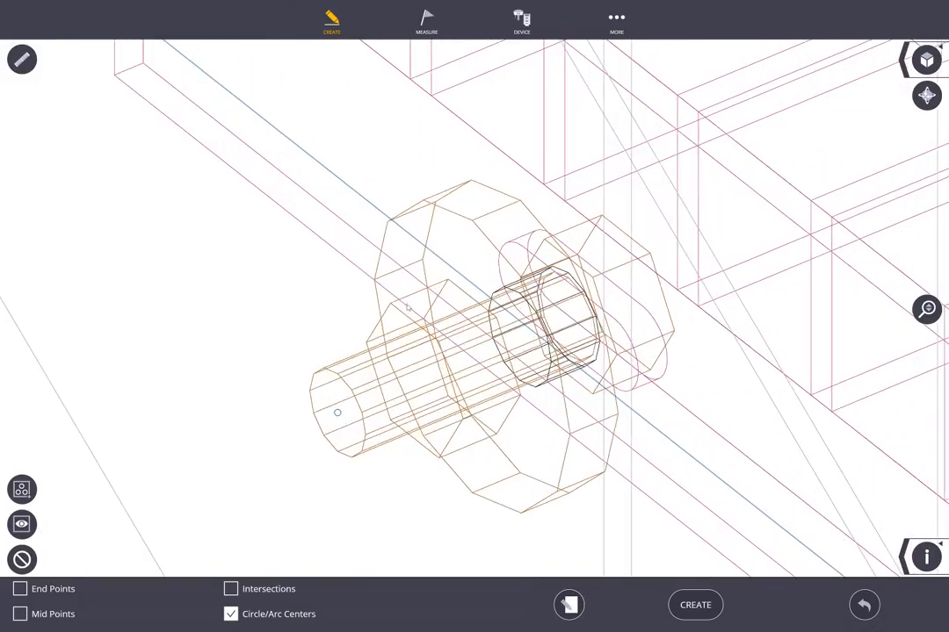
Step: Pick two more circle centers along the tread's side bolt and clear all the picks
left_click(413, 380)
left_click(472, 357)
left_click(22, 560)
Step: Window-select all circle/arc centers of the tread's side bolt and clear the picks
left_click(22, 489)
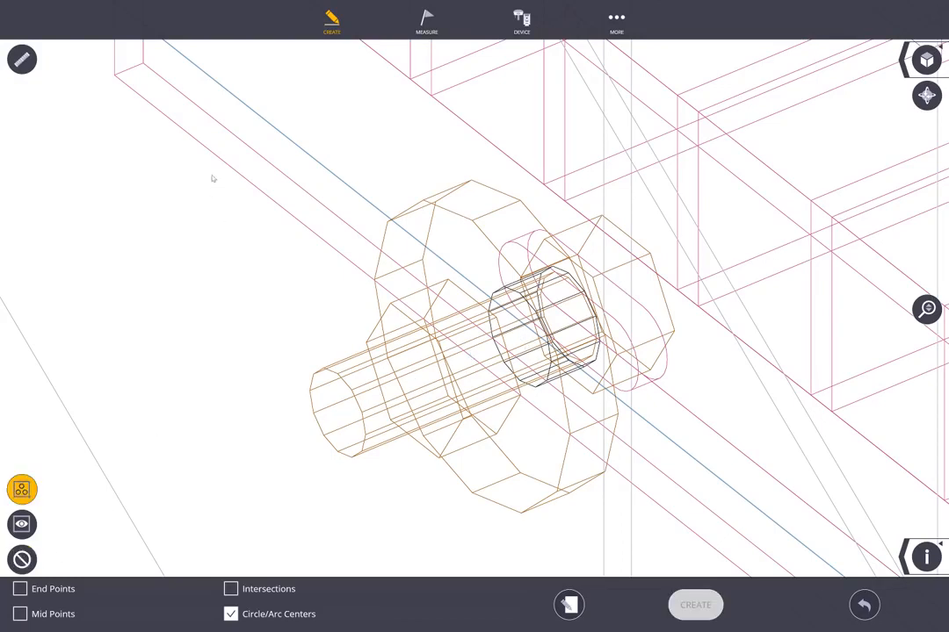
left_click_drag(213, 159, 392, 352)
left_click_drag(595, 441, 688, 546)
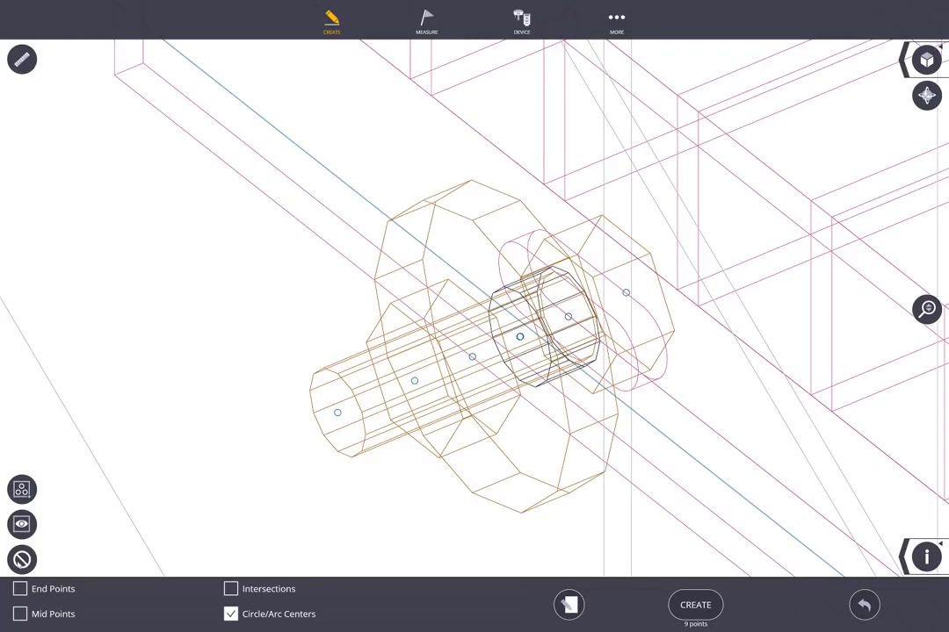
left_click(21, 559)
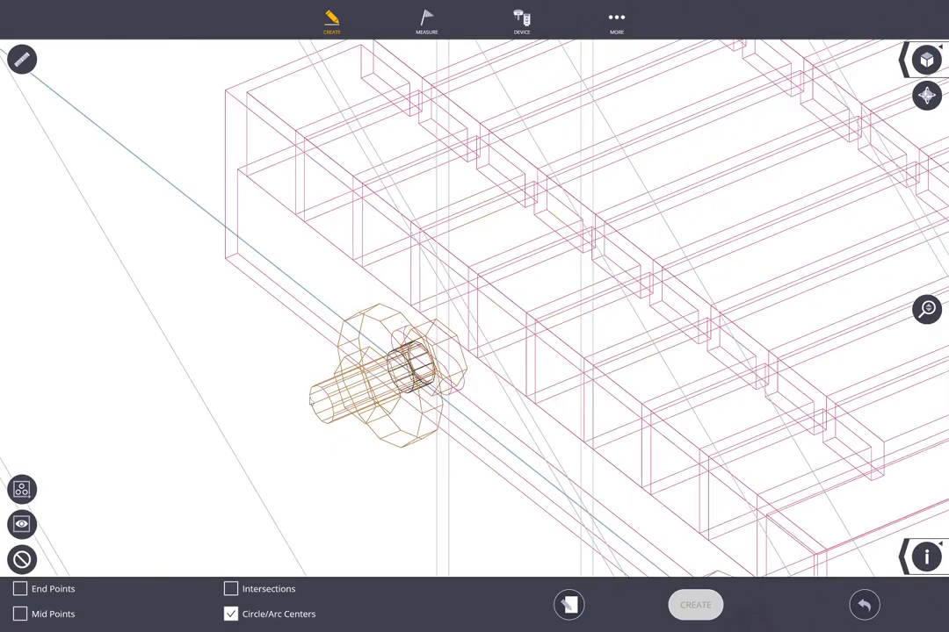
Step: Import the IFC file "Steel Model with holes no bolts" from the Tekla job folder
scroll(310, 402, "down", 8)
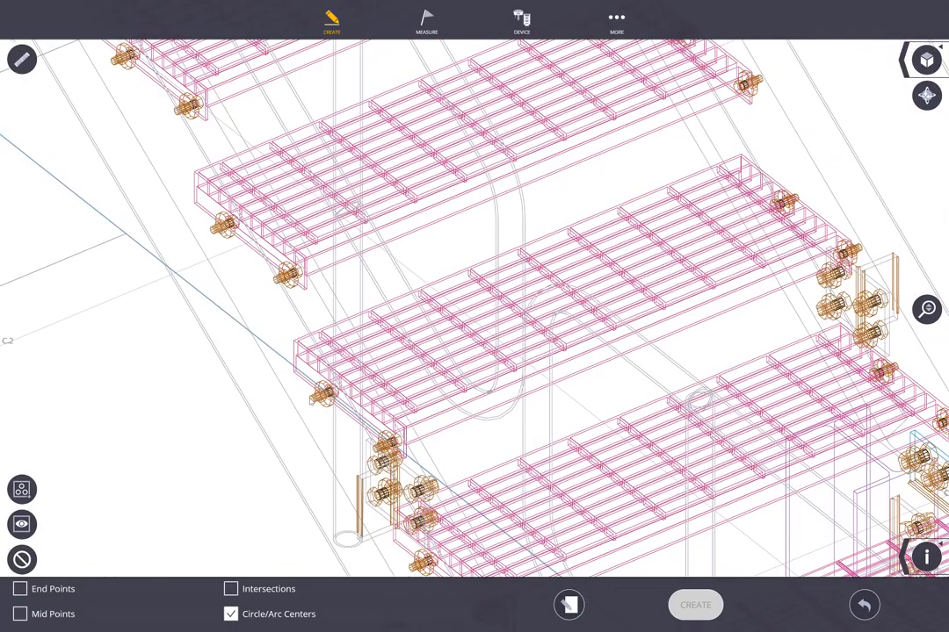
left_click(615, 22)
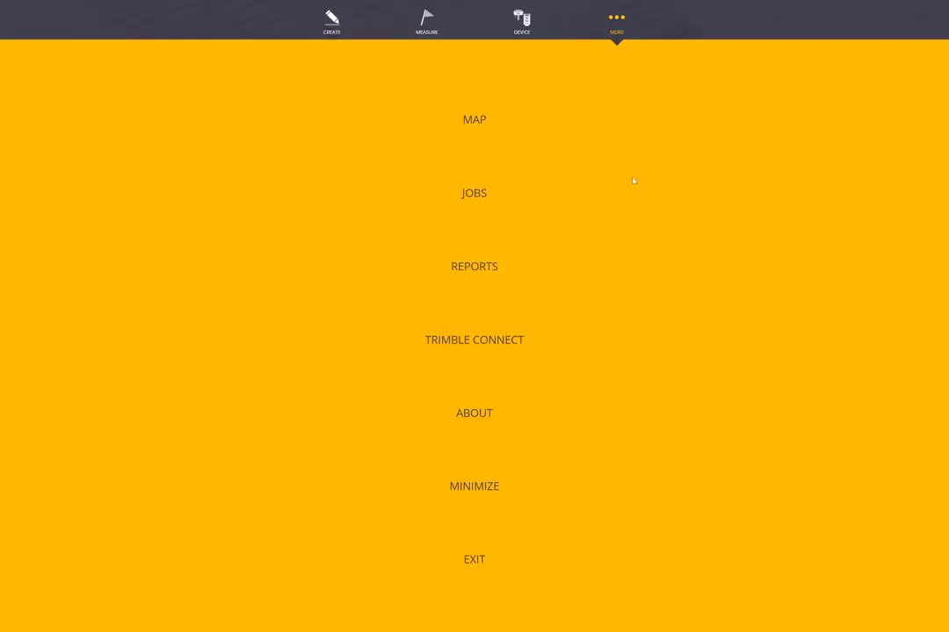
left_click(473, 193)
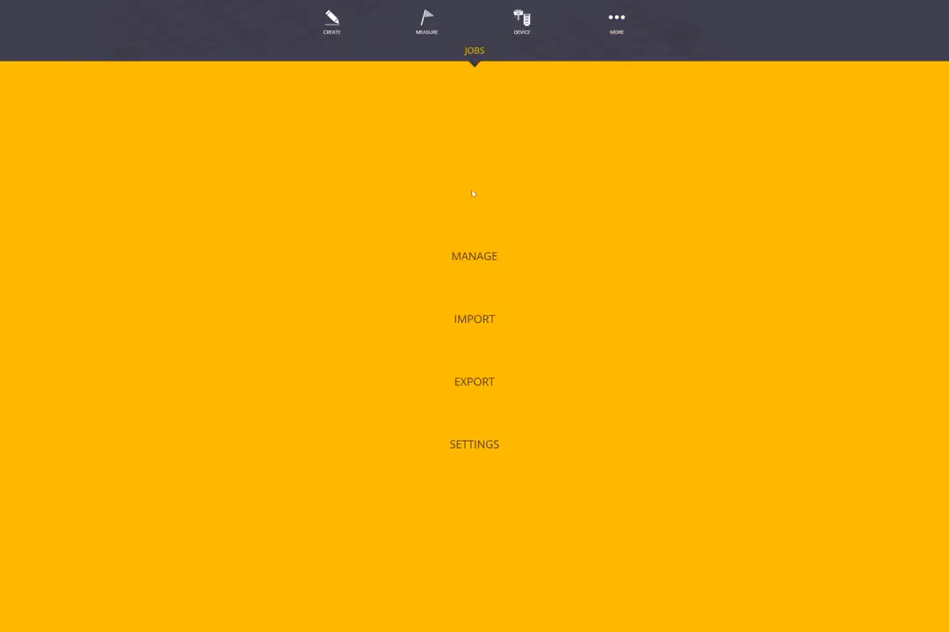
left_click(480, 322)
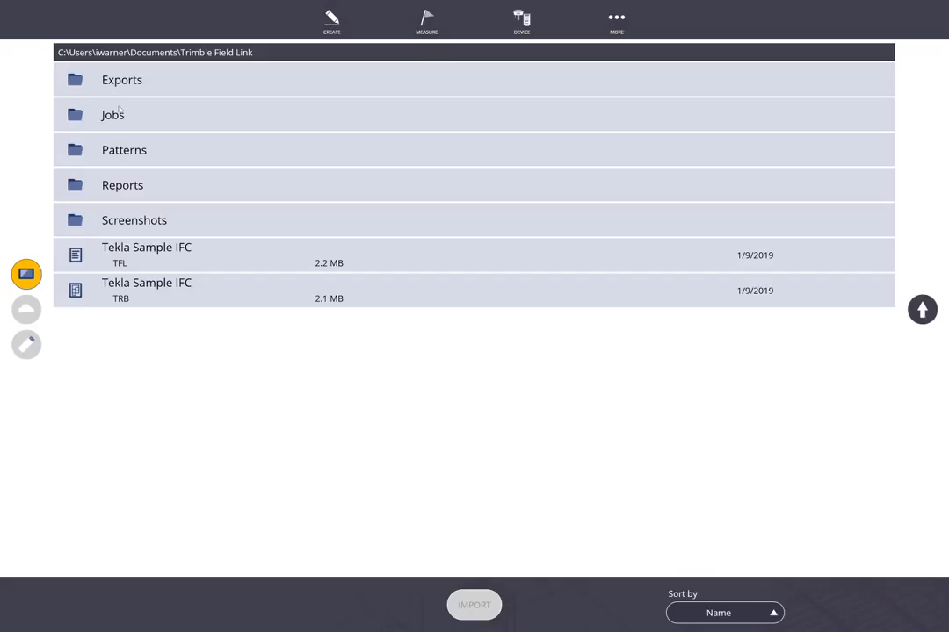
left_click(119, 109)
left_click(125, 256)
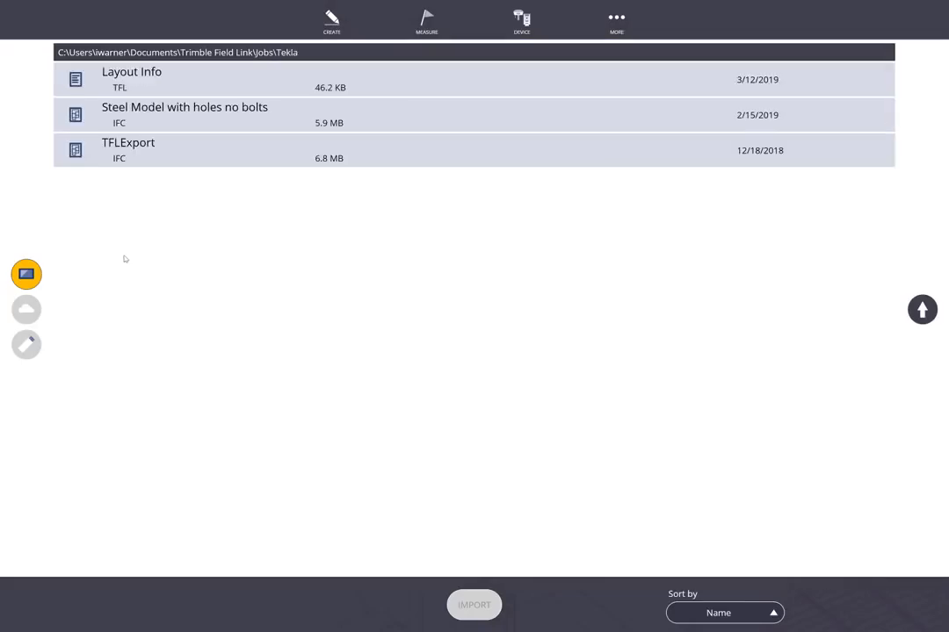
left_click(173, 113)
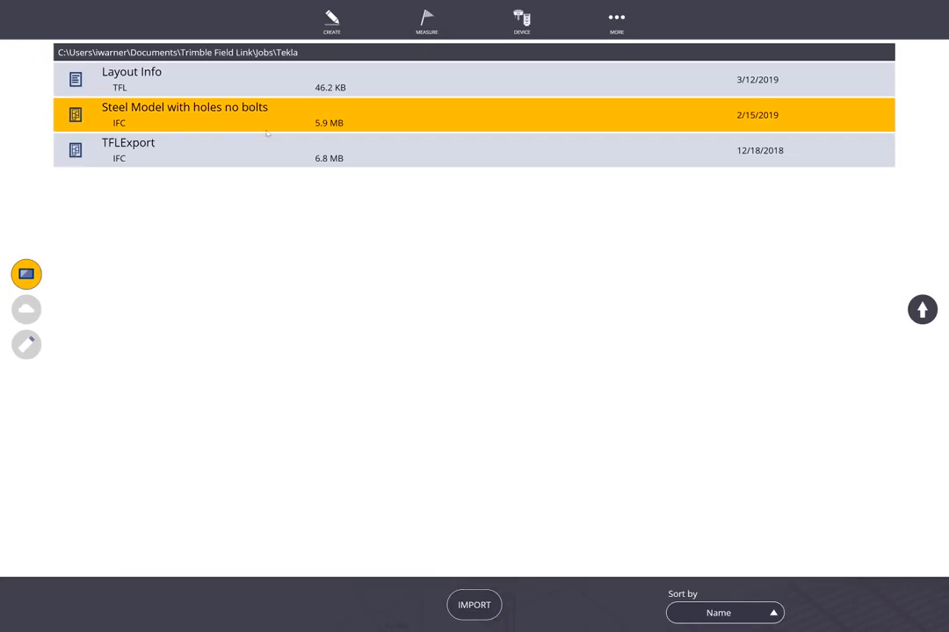
left_click(475, 607)
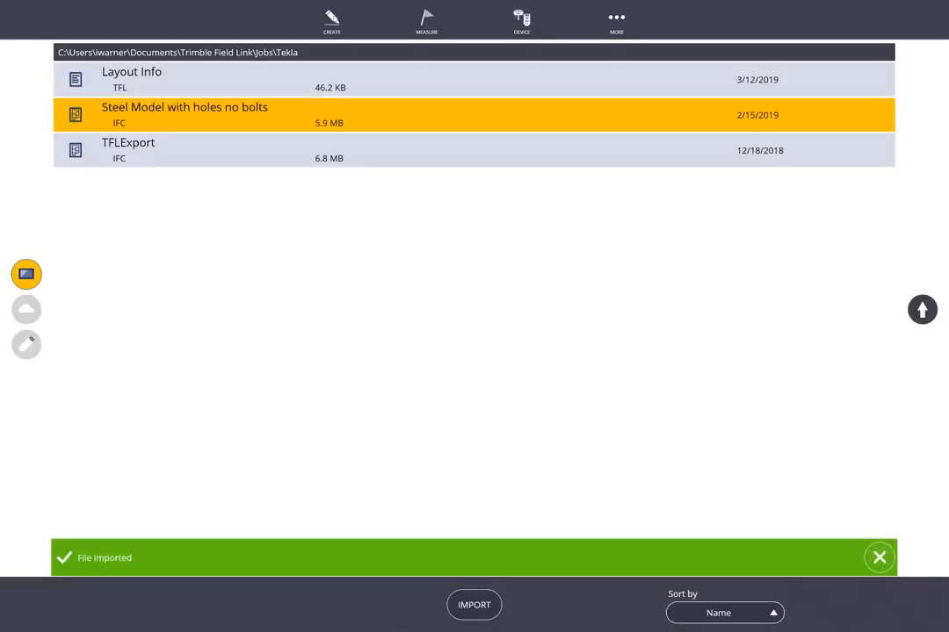
Step: Return to point creation, dismiss the import notice, and activate the Assembly Section 1 section view around the stair
left_click(331, 20)
left_click(468, 368)
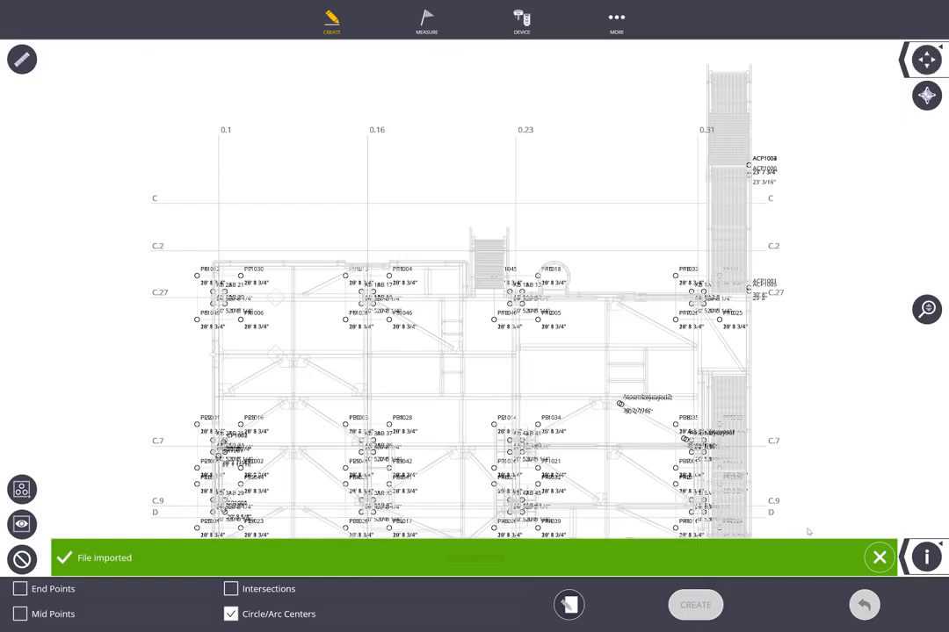
left_click(882, 559)
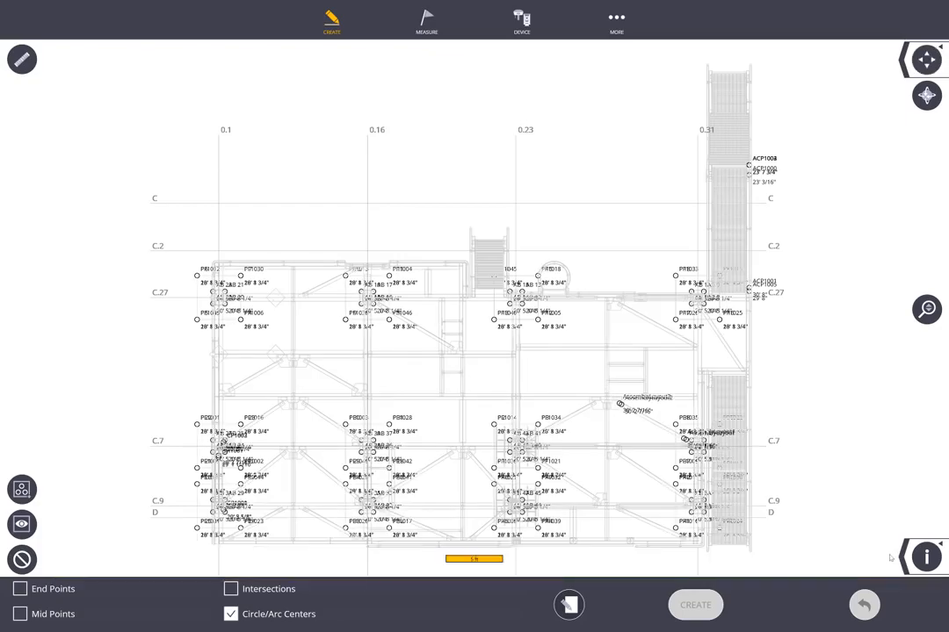
left_click(900, 558)
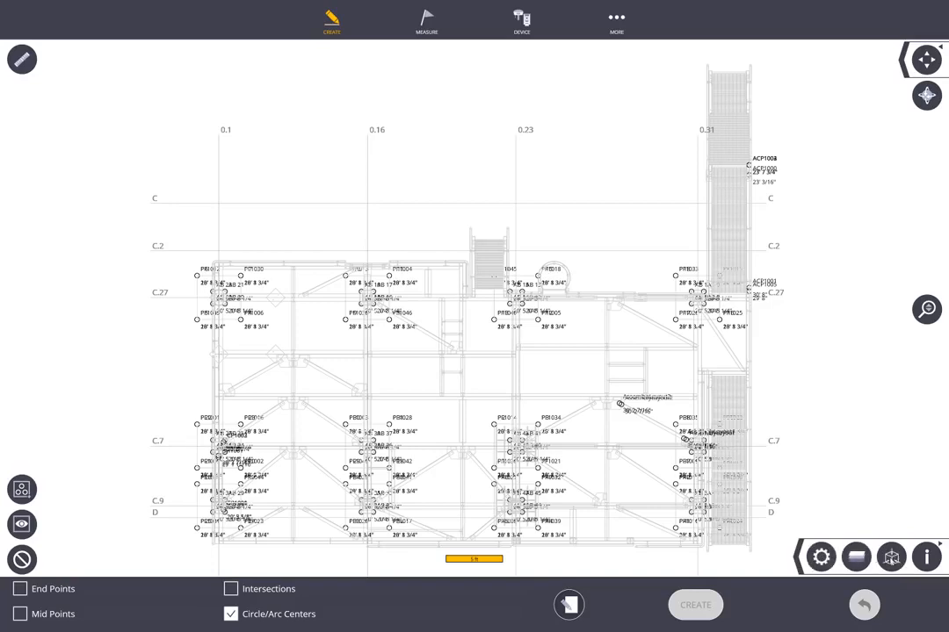
left_click(890, 557)
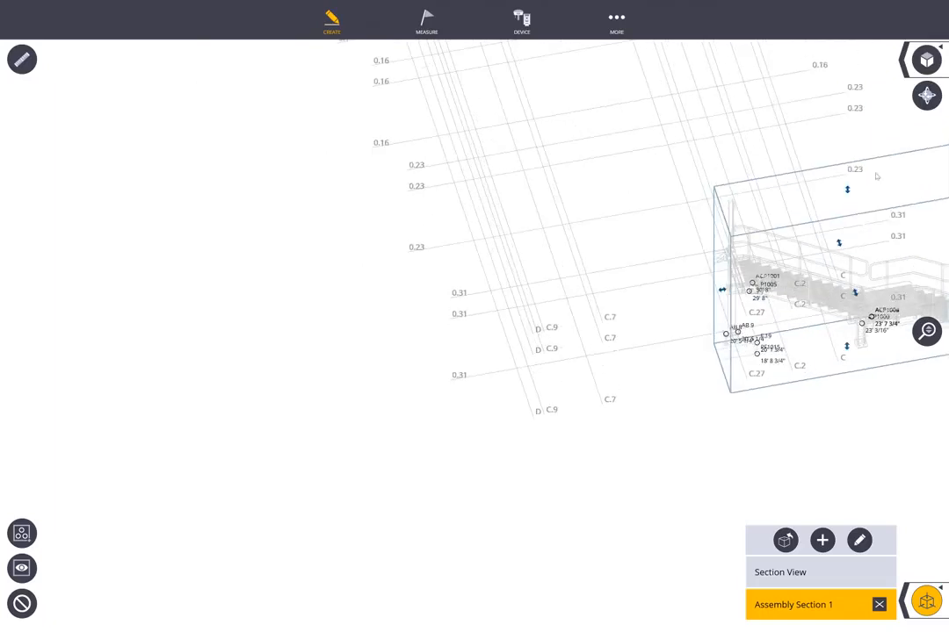
left_click(926, 96)
left_click_drag(830, 320, 463, 349)
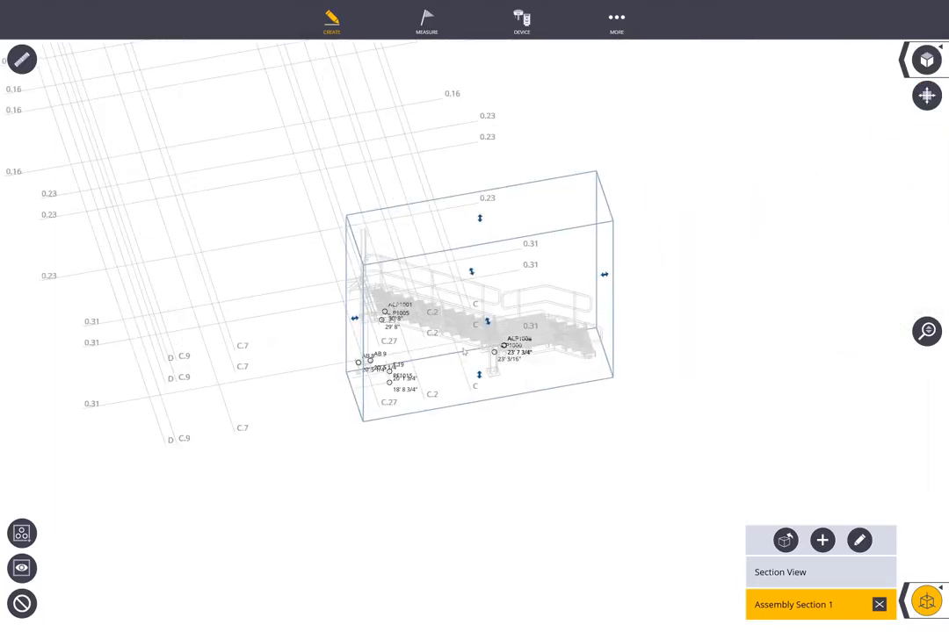
Step: Pick the outer circle center of the bolt hole at the slot in the uppermost tread's side plate
scroll(399, 325, "up", 10)
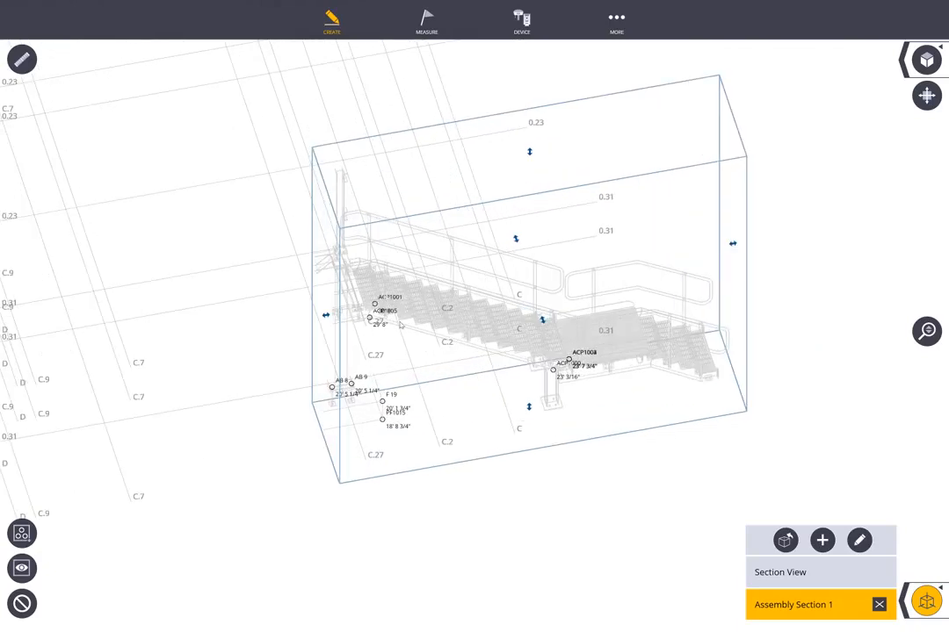
scroll(400, 325, "up", 5)
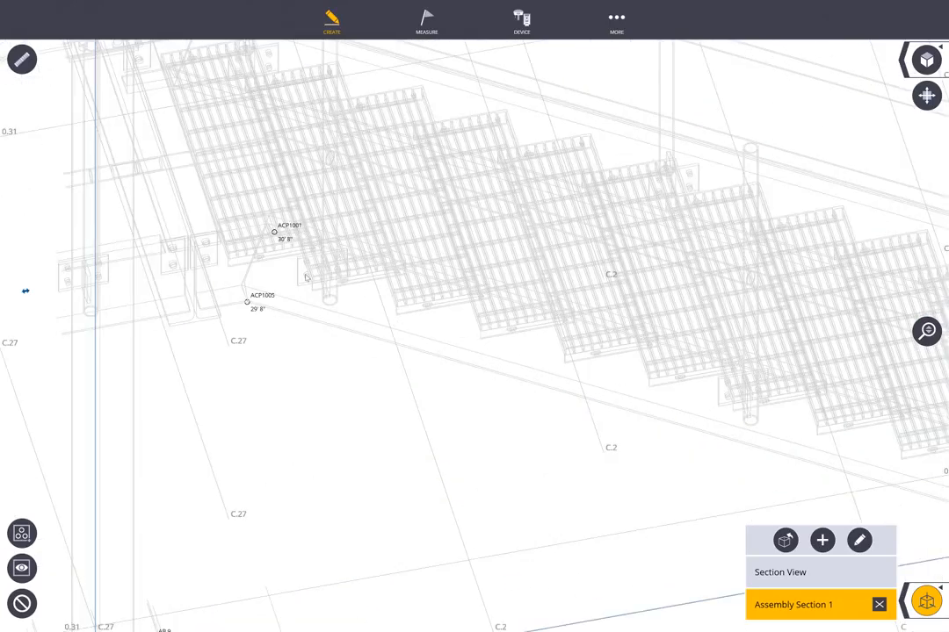
scroll(305, 277, "up", 5)
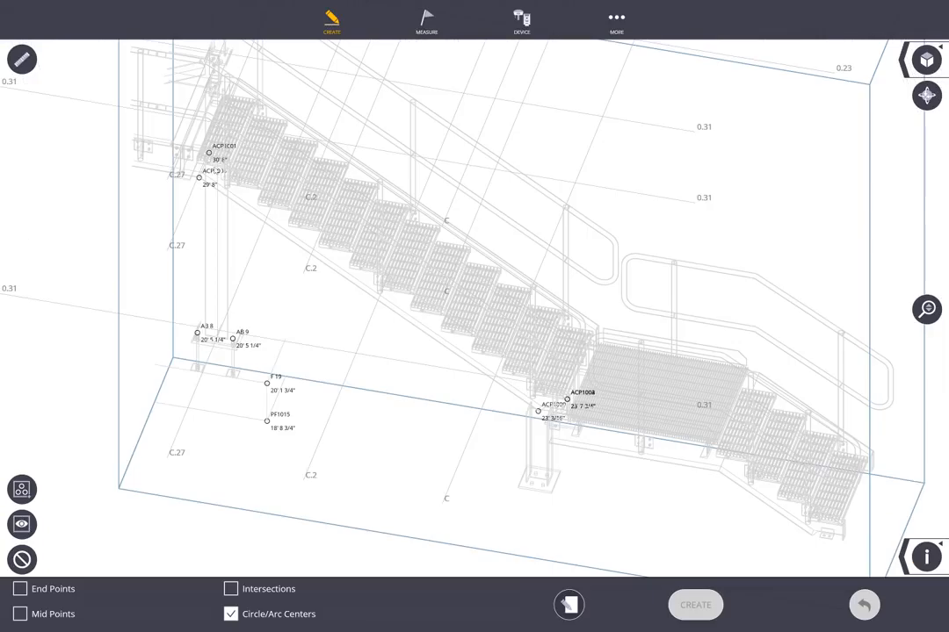
scroll(215, 167, "up", 5)
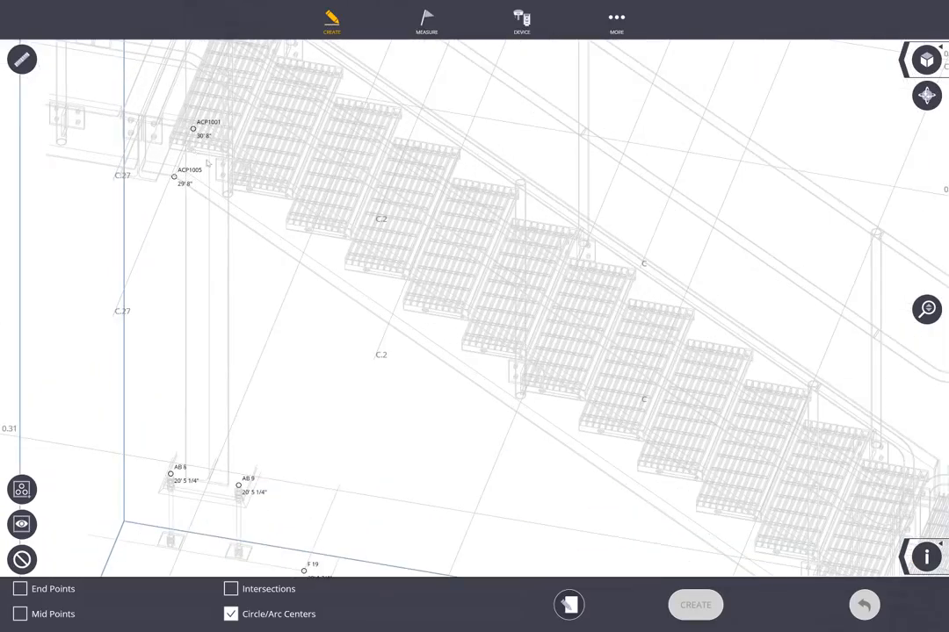
scroll(215, 167, "up", 2)
scroll(172, 134, "up", 4)
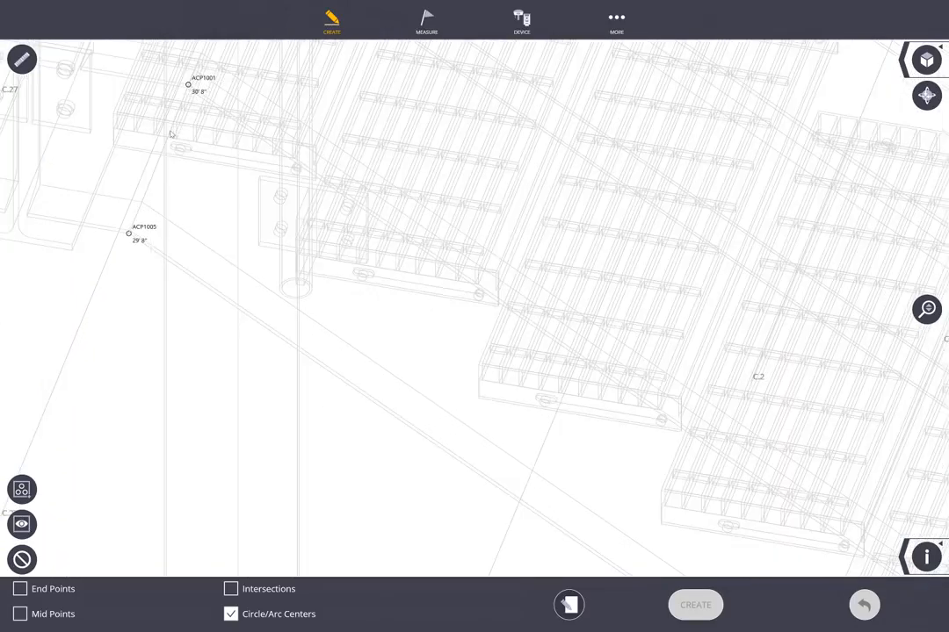
scroll(160, 134, "up", 5)
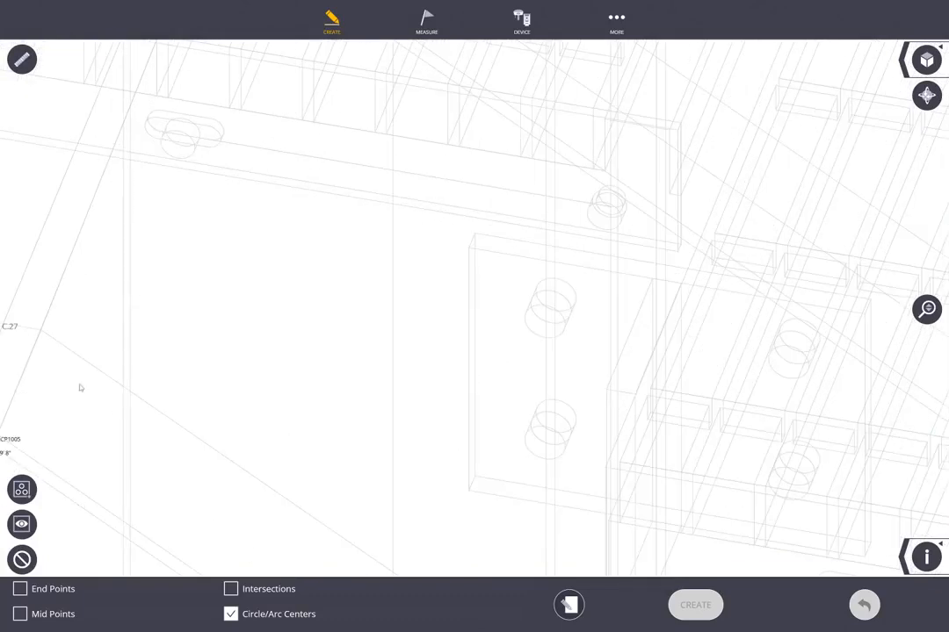
left_click(162, 151)
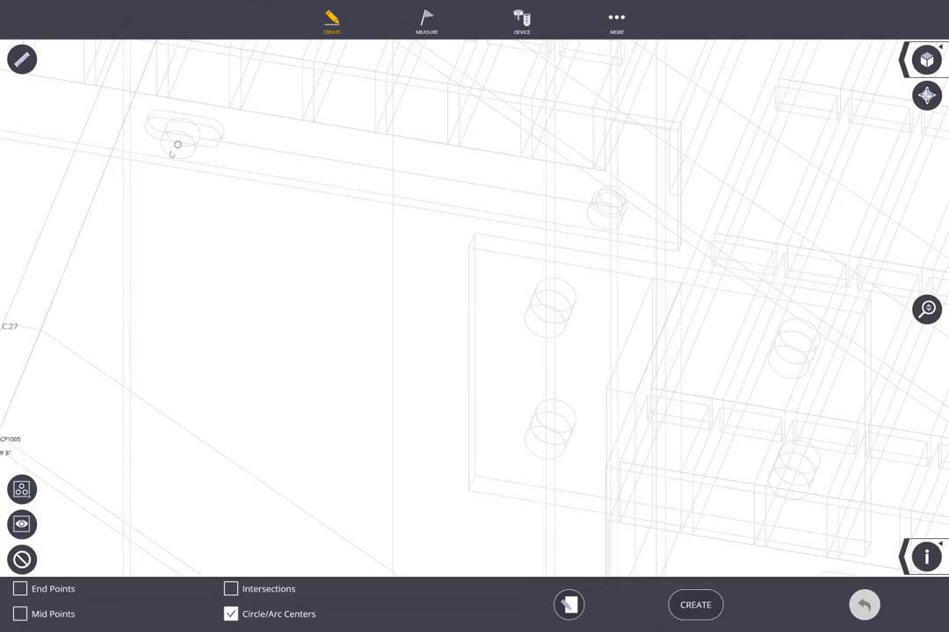
Step: Set the picked point's name to BH1000 and its description to "Bolt Hole"
left_click(569, 605)
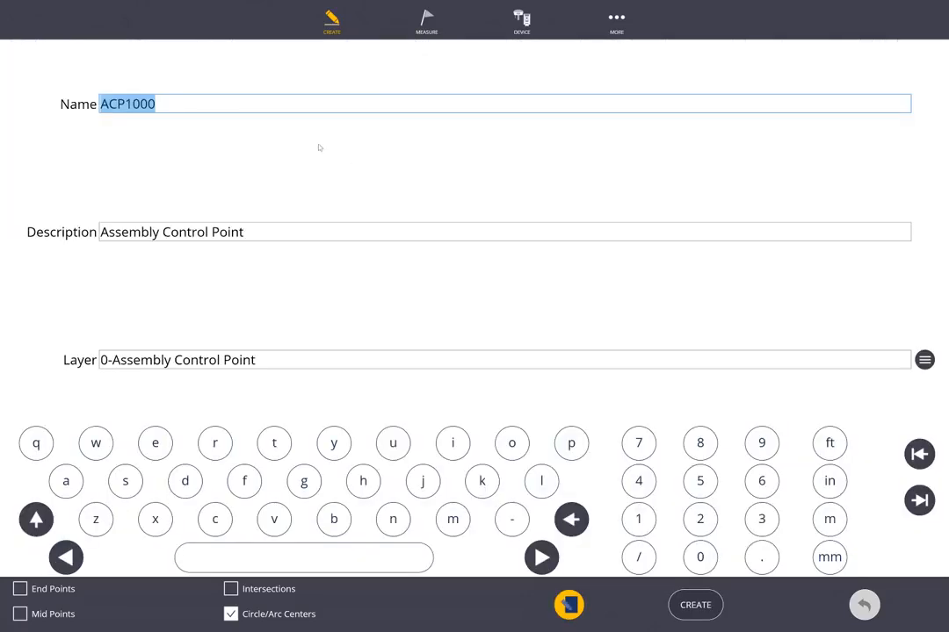
type("BH")
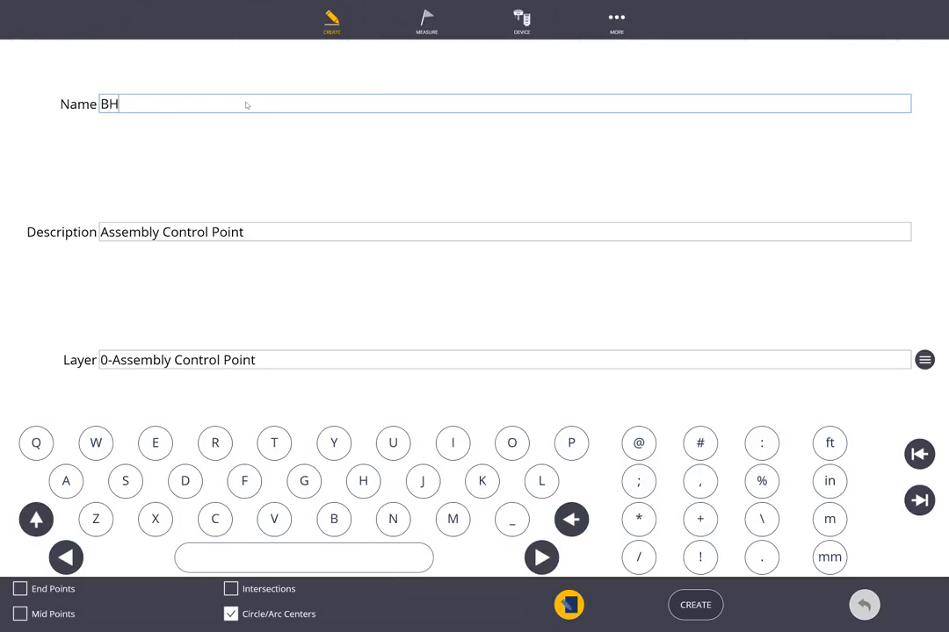
type("1000")
key("Tab")
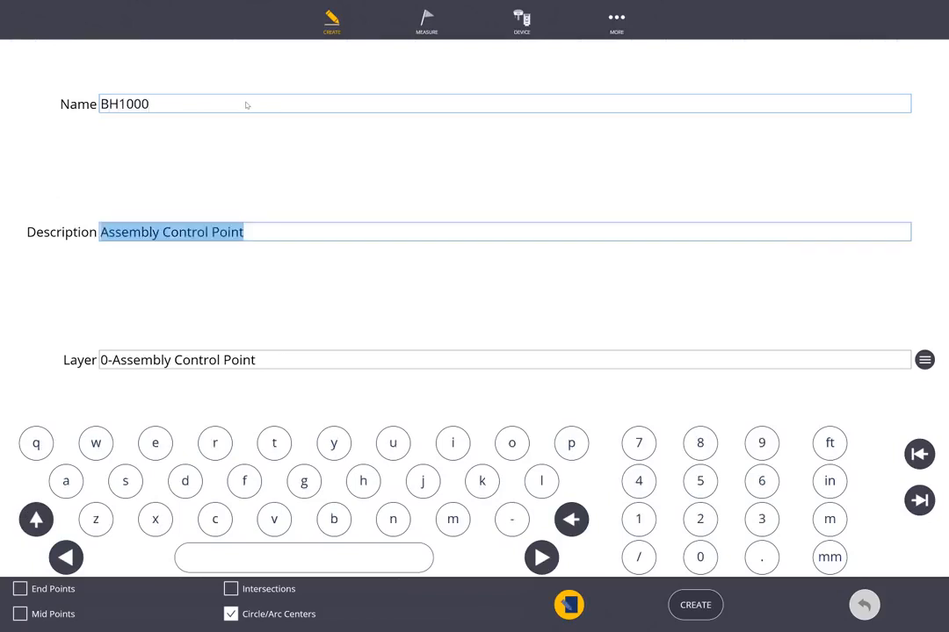
type("Bolt Hole")
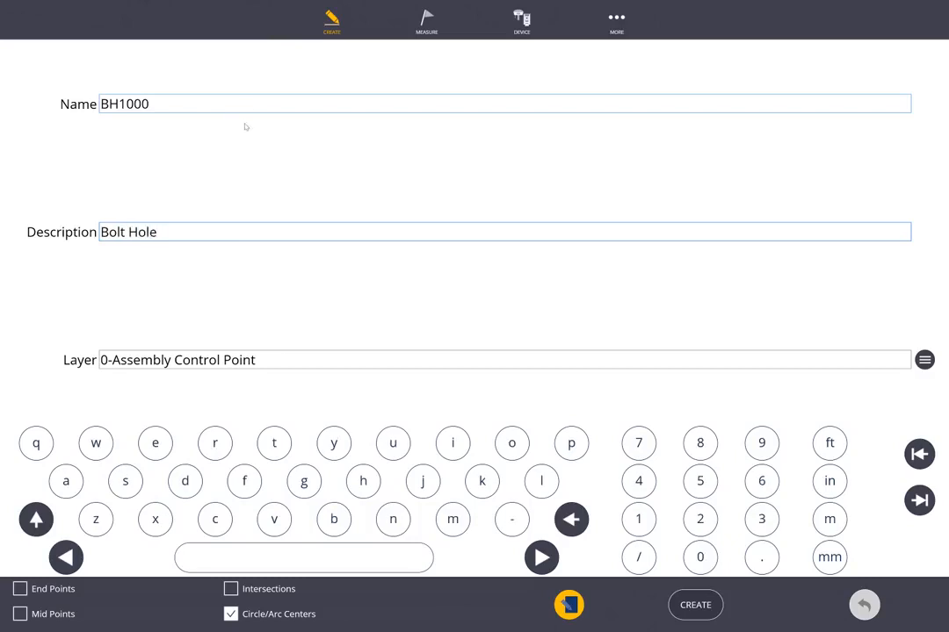
Step: Change the point's layer to "0-Bolt Holes" and create the point
left_click(206, 363)
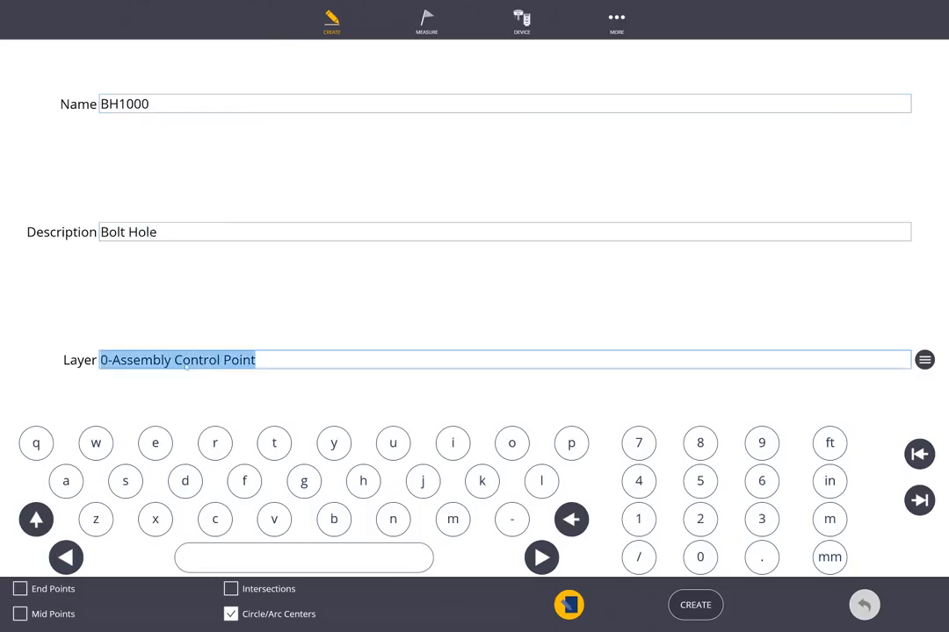
left_click(154, 361)
left_click_drag(117, 362, 286, 366)
key("BackSpace")
type("Bolt")
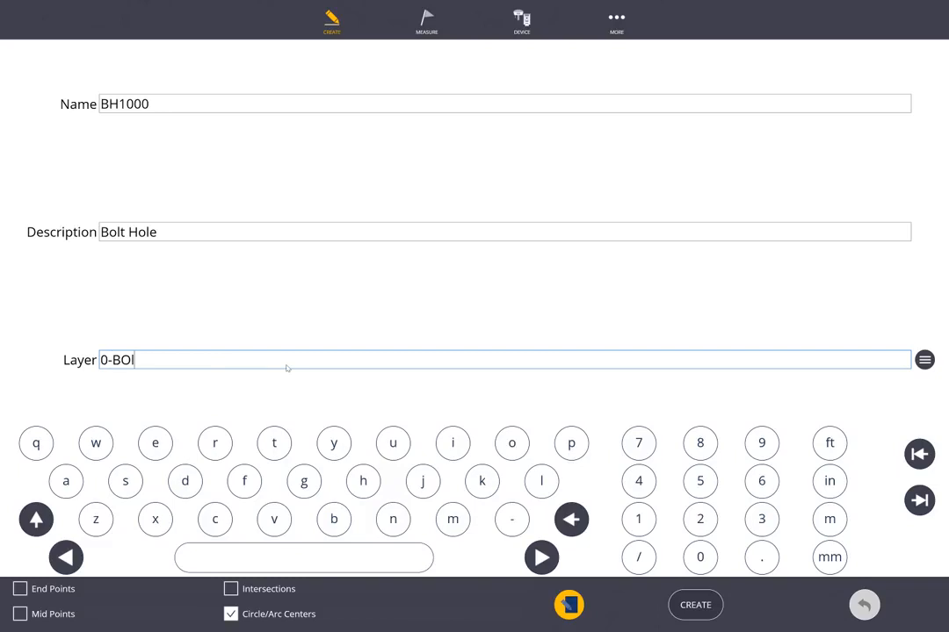
type("Holes")
left_click(695, 604)
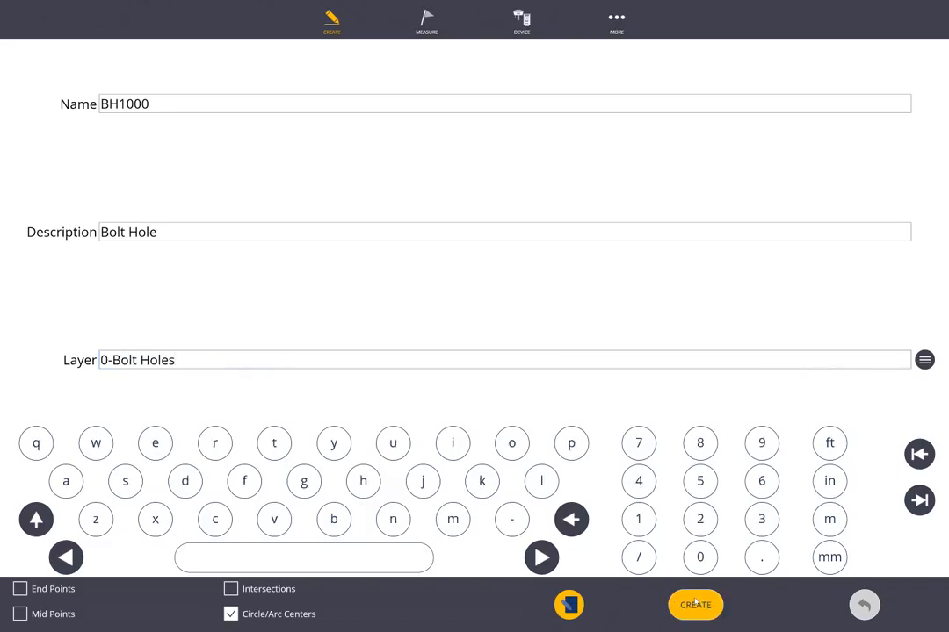
Step: Create a point at the outer circle center of the uppermost tread's second, round bolt hole
scroll(585, 220, "up", 3)
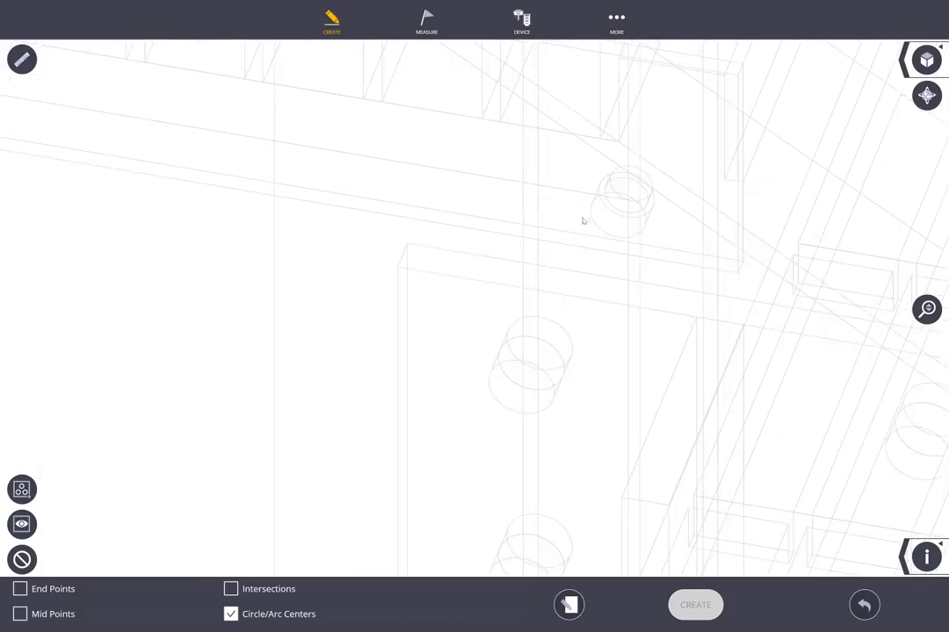
left_click(595, 224)
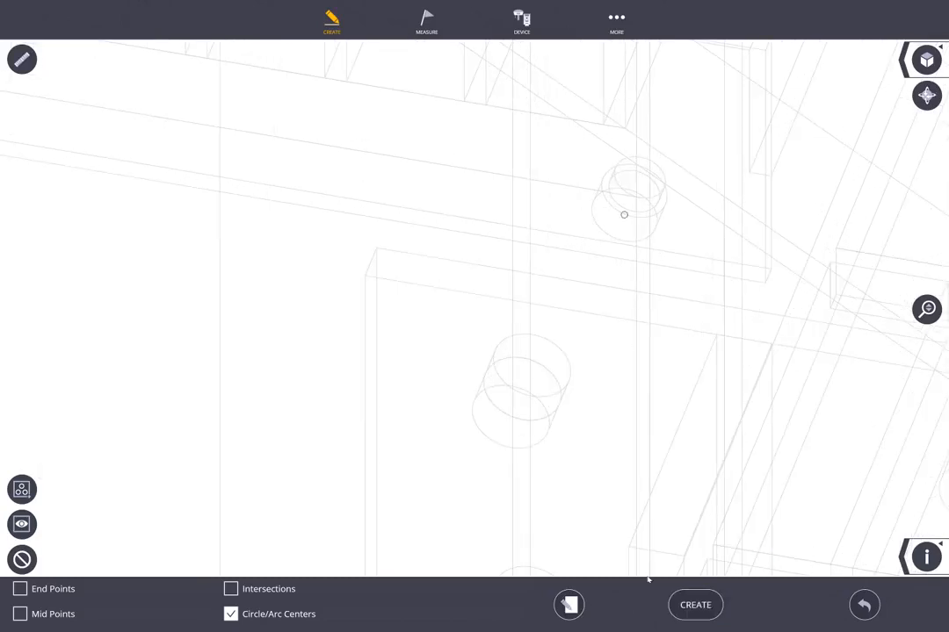
left_click(695, 605)
Step: Pick the outer circle center of the bolt hole at the slot in the second tread's side plate
scroll(522, 415, "down", 5)
scroll(523, 414, "down", 3)
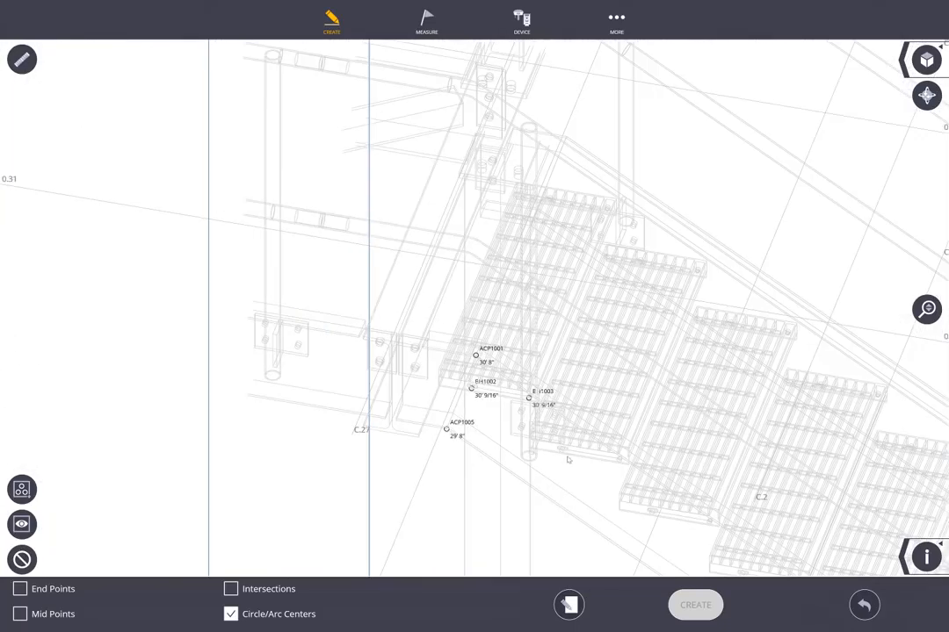
scroll(567, 457, "up", 4)
scroll(568, 457, "up", 2)
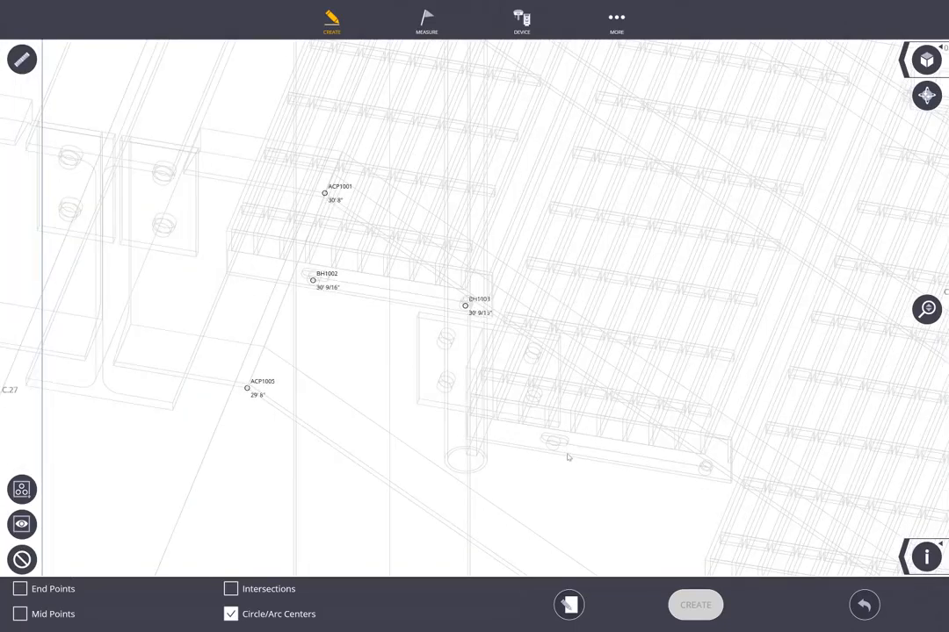
scroll(567, 457, "up", 2)
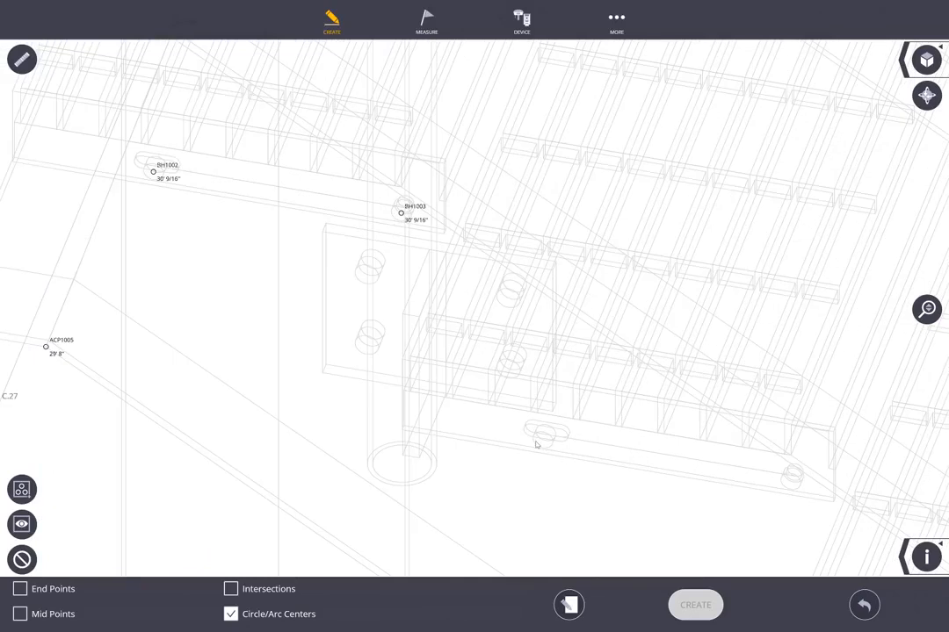
scroll(536, 445, "up", 2)
left_click(549, 439)
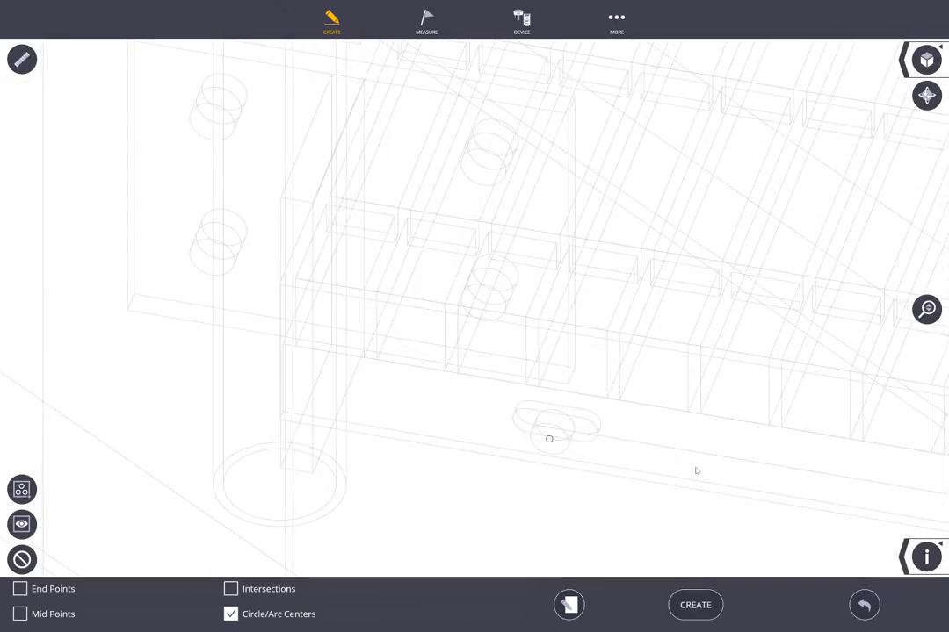
scroll(694, 470, "down", 4)
scroll(798, 481, "up", 3)
scroll(763, 496, "up", 2)
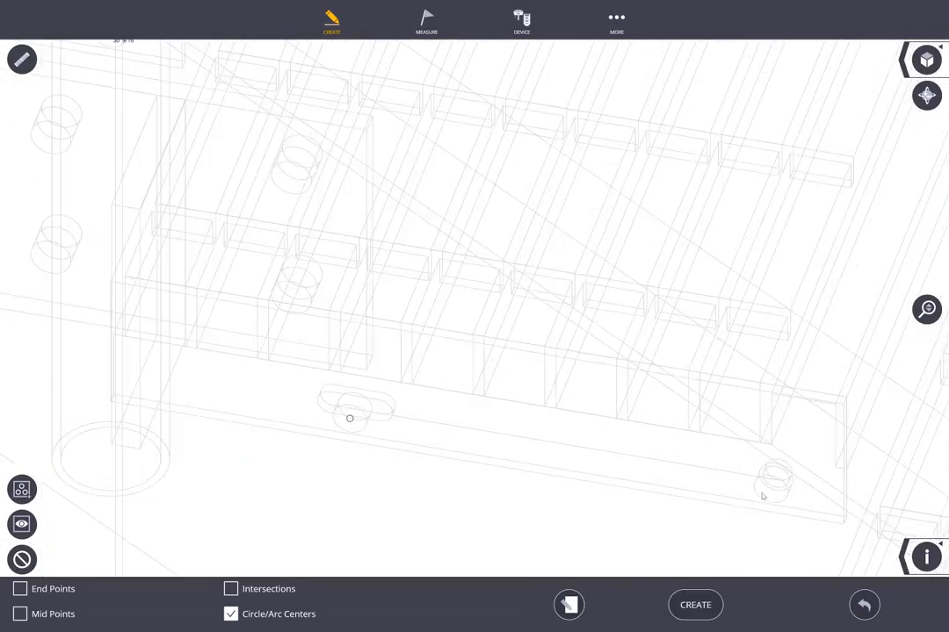
left_click(759, 501)
left_click(22, 559)
Step: Create a point at the outer circle center of the second tread's slotted bolt hole
scroll(362, 428, "up", 3)
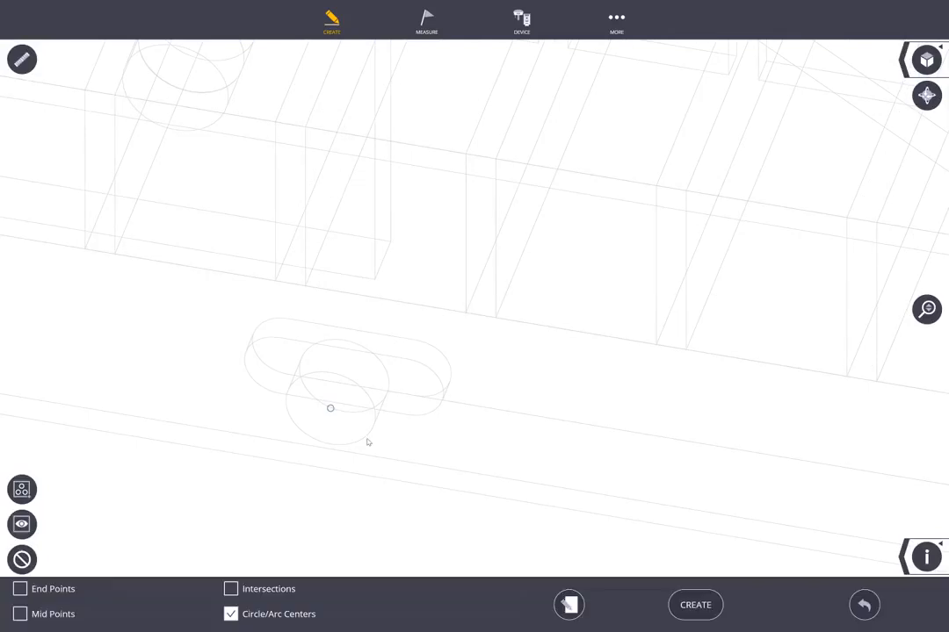
left_click(689, 604)
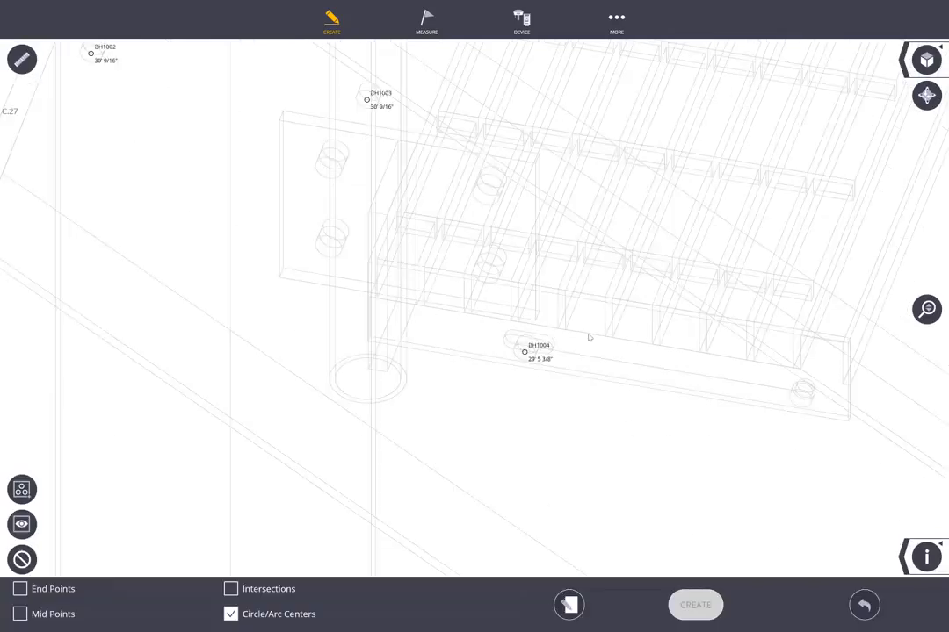
Step: Create a point at the outer circle center of the second tread's round bolt hole
scroll(724, 390, "up", 5)
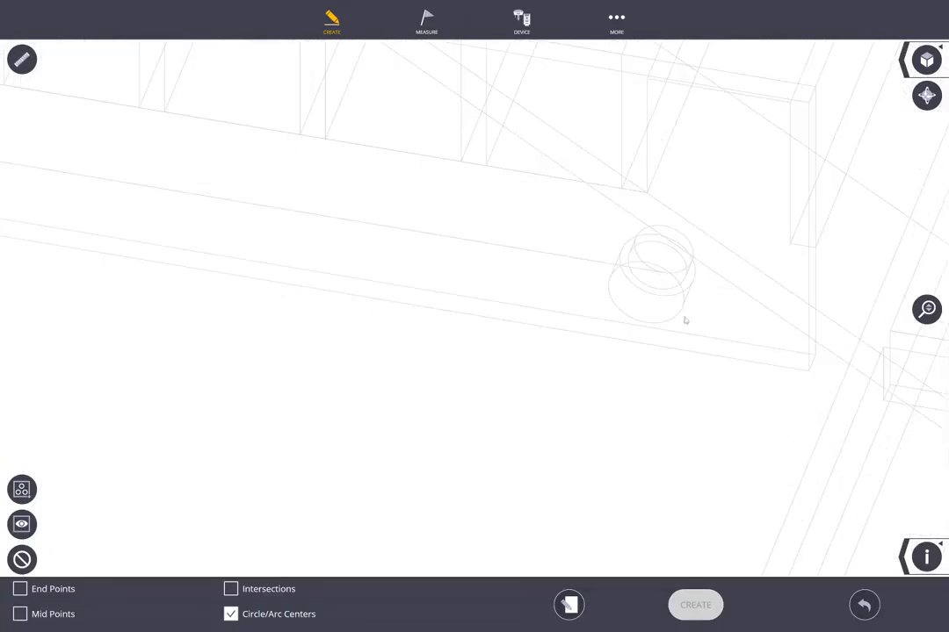
left_click(614, 307)
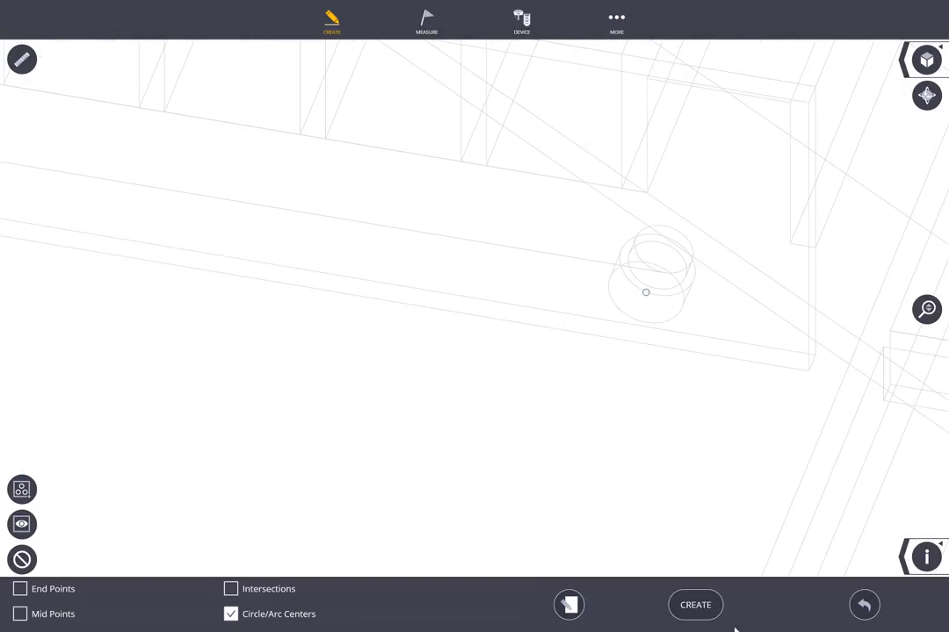
left_click(696, 606)
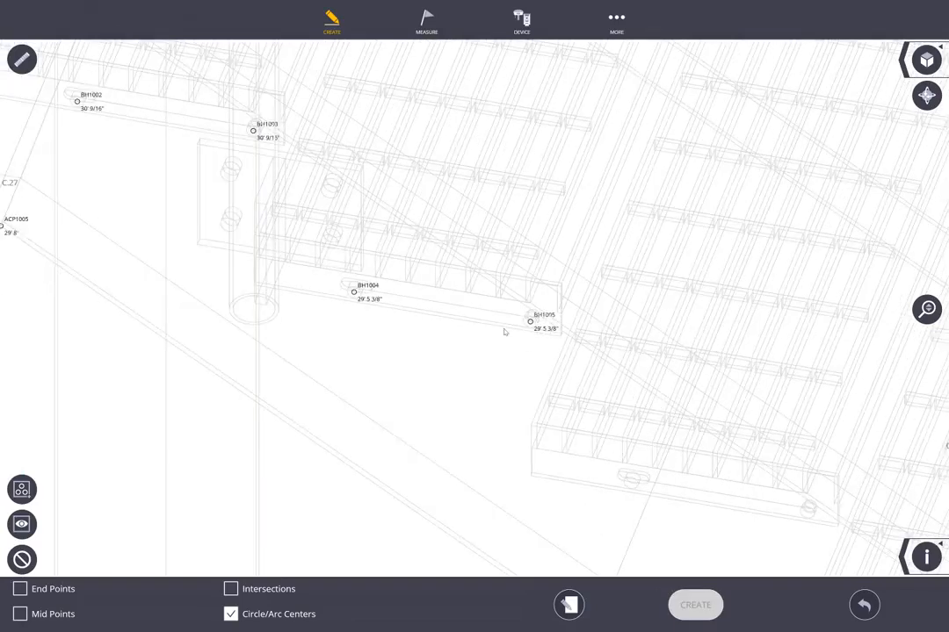
scroll(505, 332, "down", 1)
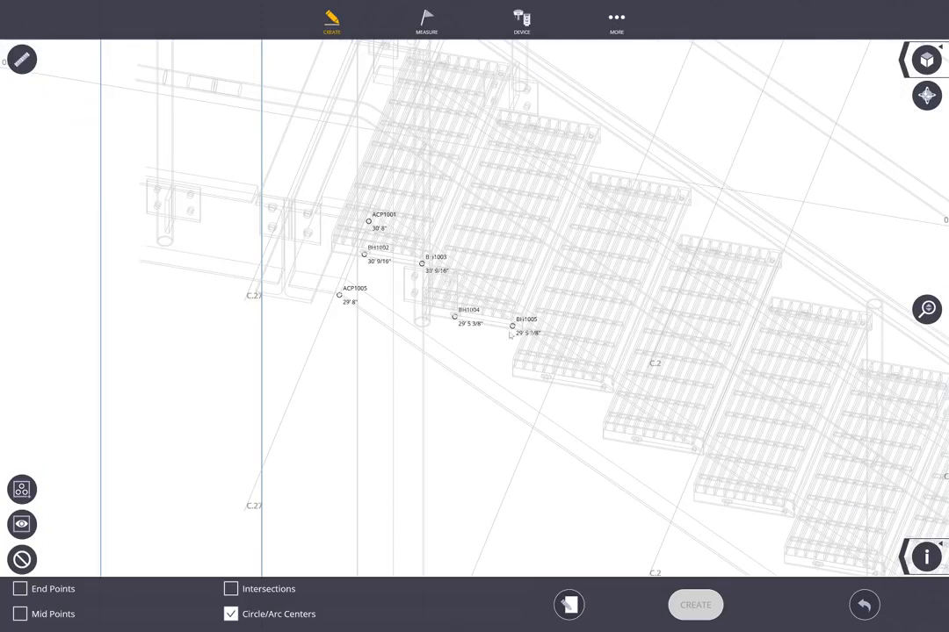
Step: Import the TFLExport IFC file from the Tekla folder into the job
left_click(616, 21)
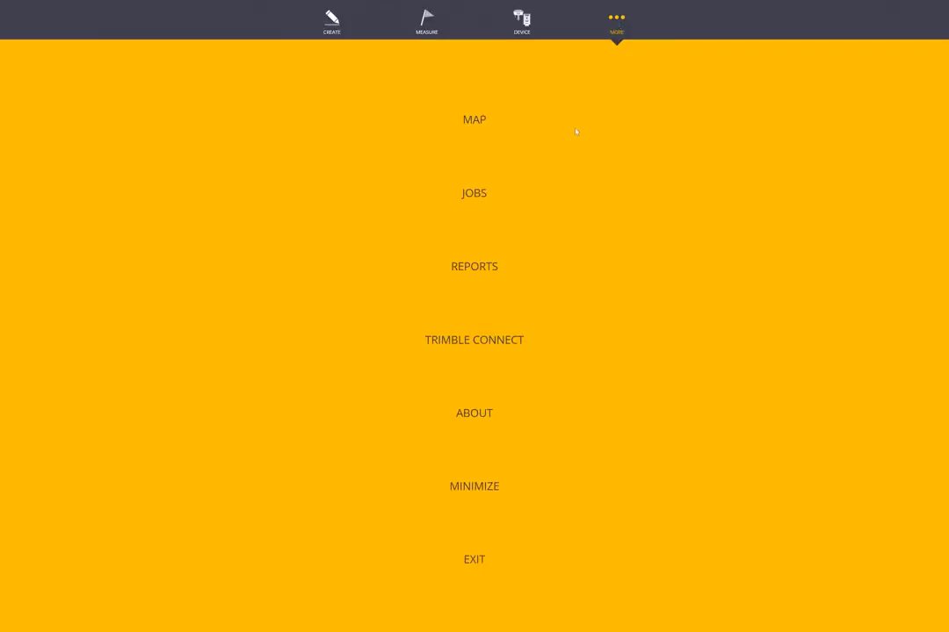
left_click(475, 197)
left_click(479, 315)
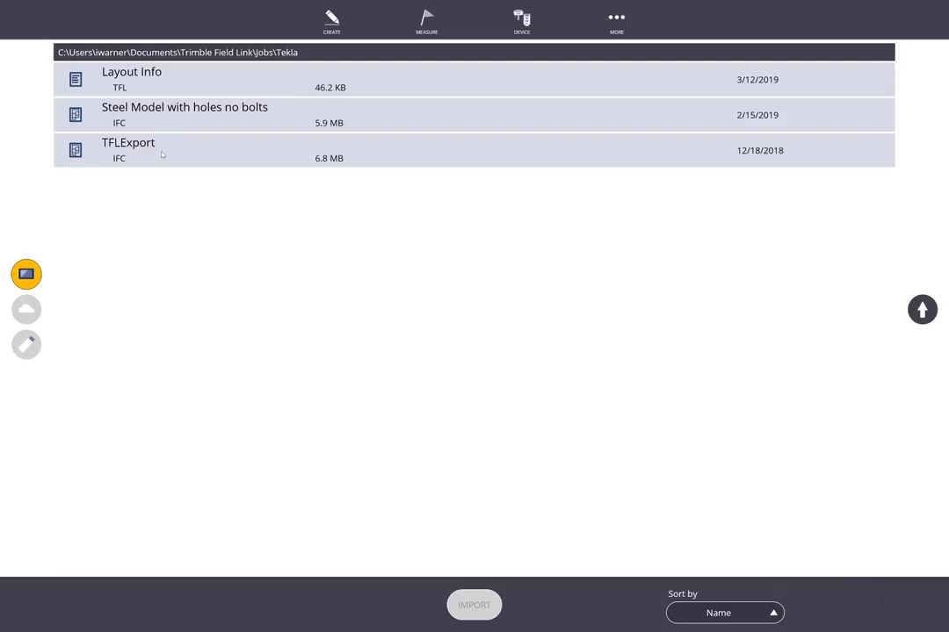
left_click(162, 154)
left_click(487, 617)
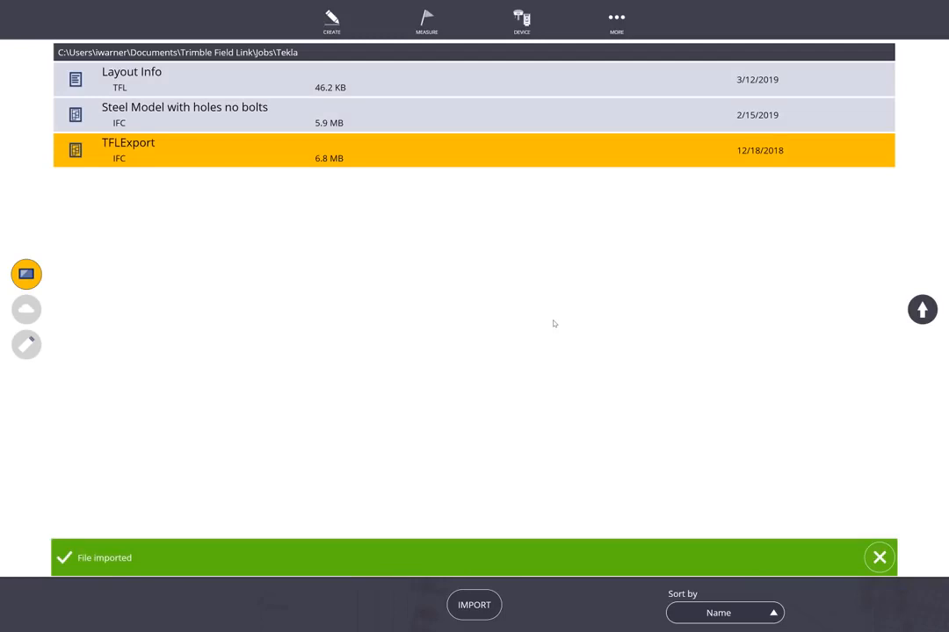
Step: Return to creating points from the model, dismiss the import notice, and show Assembly Section 1
left_click(332, 25)
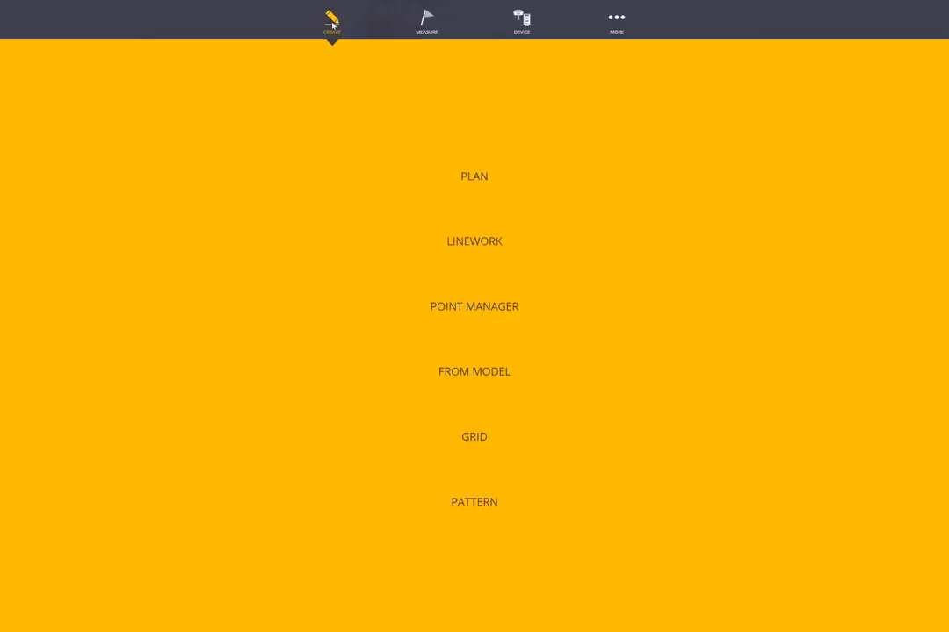
left_click(474, 371)
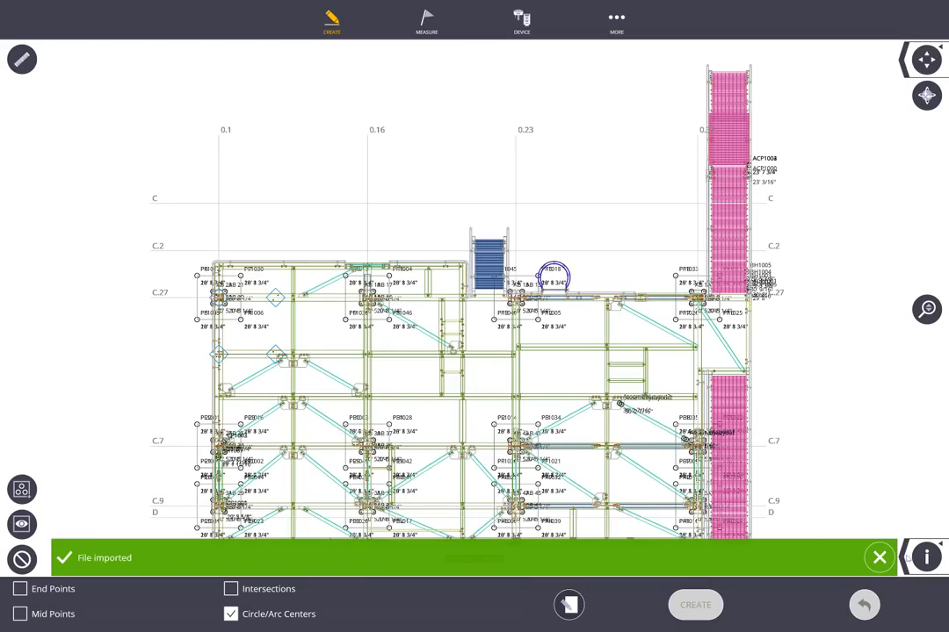
left_click(880, 558)
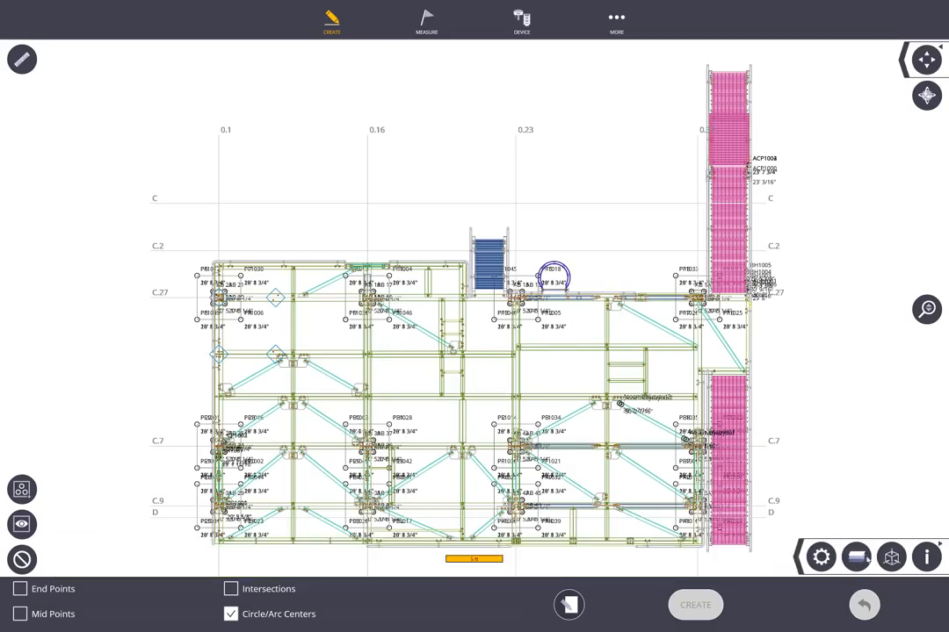
left_click(890, 557)
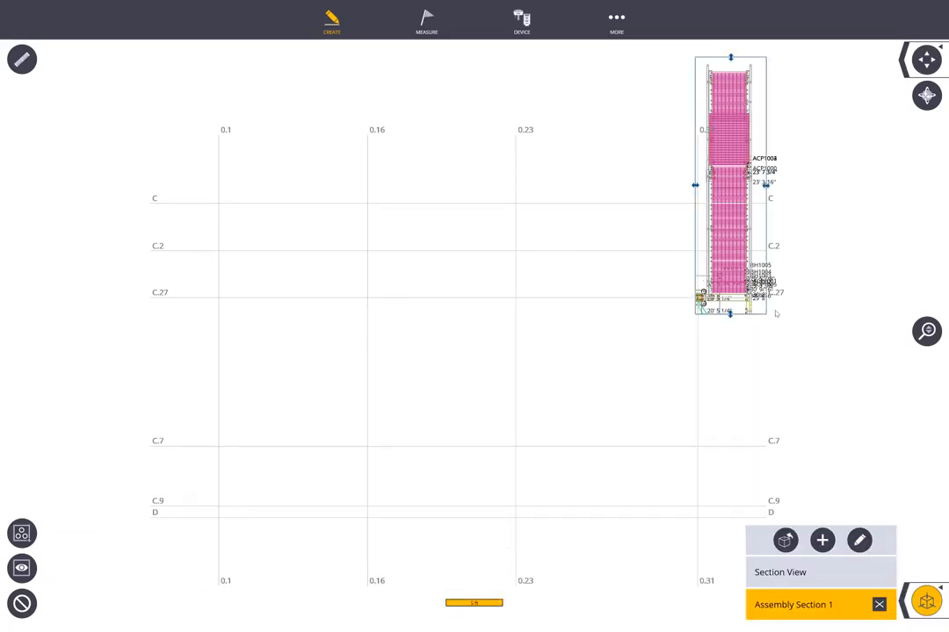
Step: Examine the stair treads and their bolts around the created bolt hole points in 3D, and close the section list
middle_click_drag(781, 293, 621, 194)
scroll(764, 294, "up", 7)
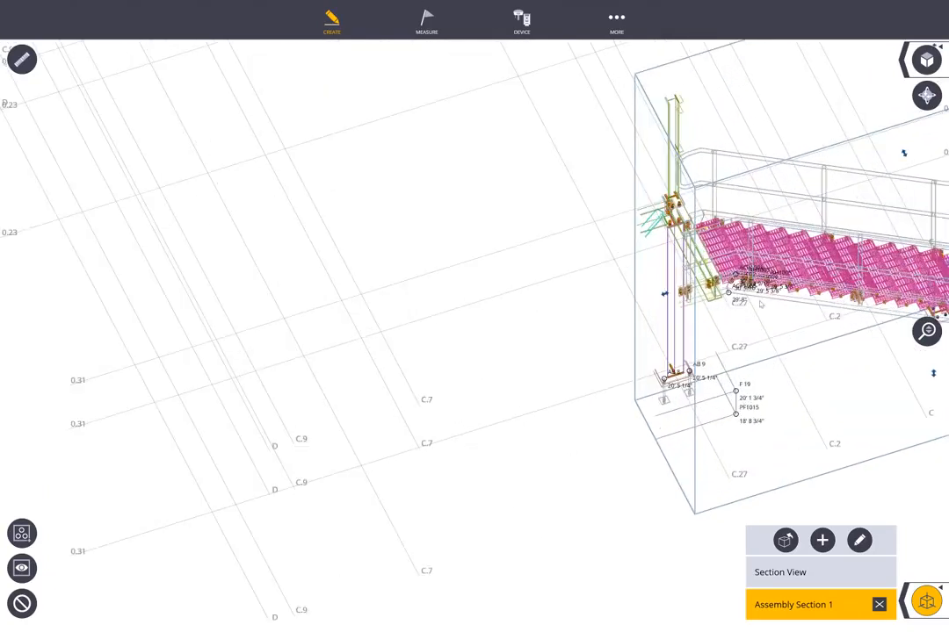
scroll(767, 290, "up", 7)
scroll(767, 290, "up", 7)
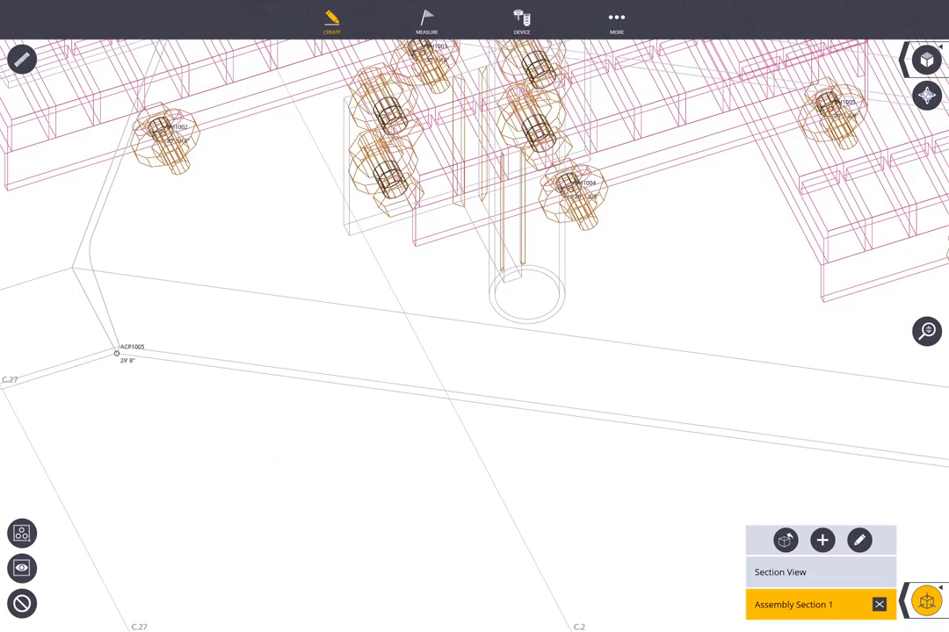
scroll(316, 275, "down", 4)
scroll(316, 276, "down", 5)
scroll(316, 276, "up", 2)
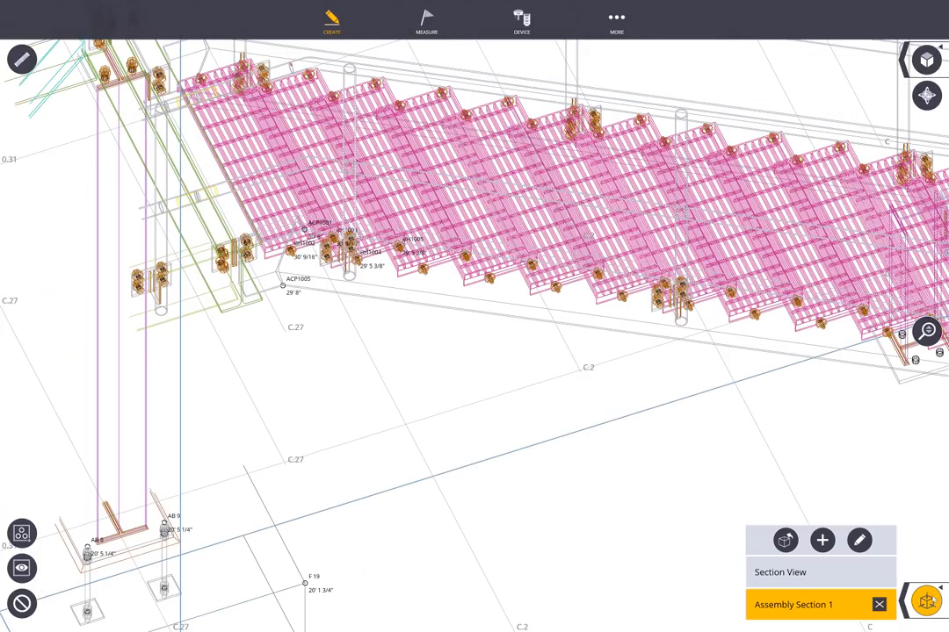
left_click(932, 598)
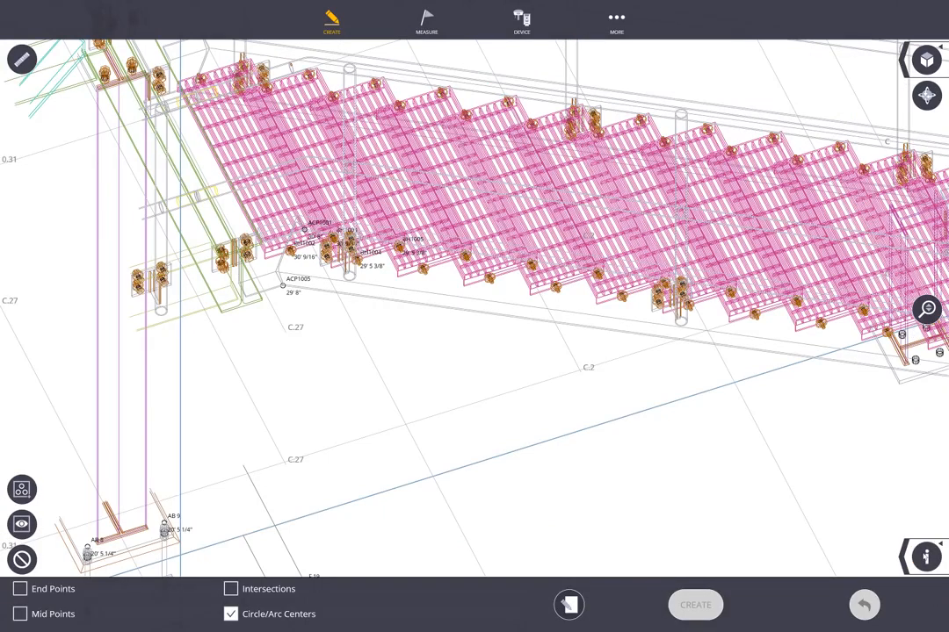
Step: Examine the model information of the third stair tread, from its reference object data down to its Tekla quantities and base quantities
left_click(924, 556)
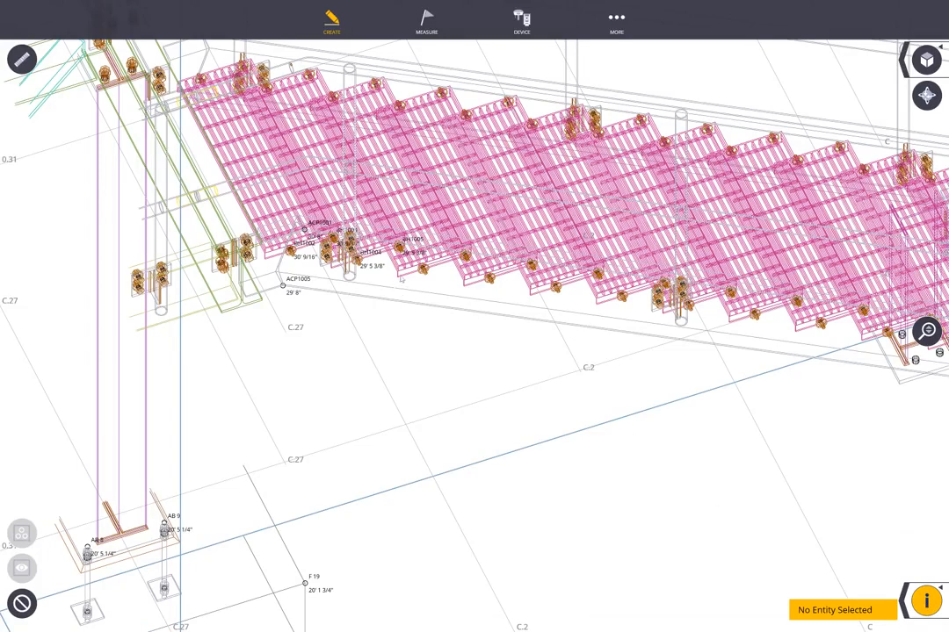
left_click(333, 189)
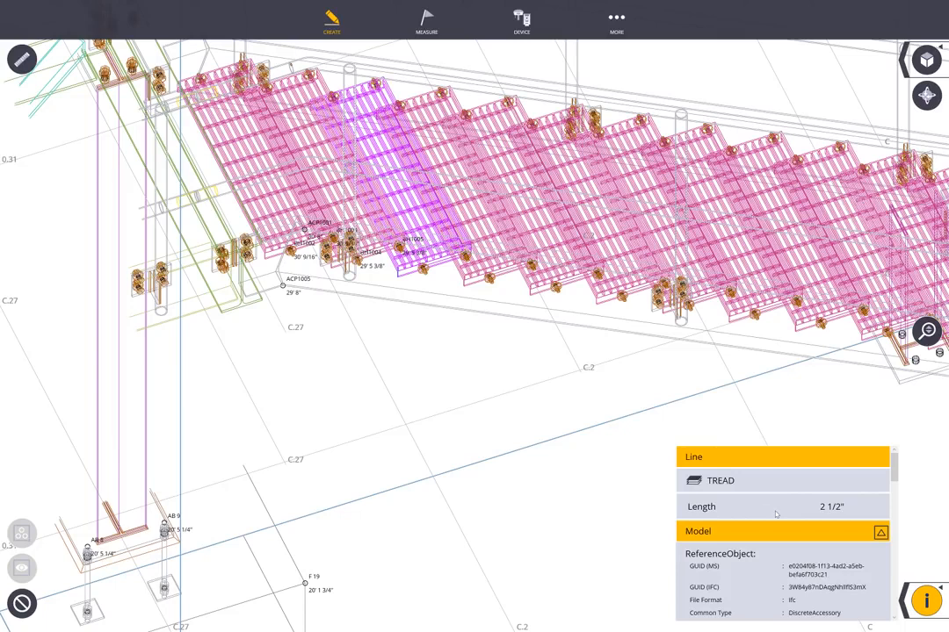
scroll(775, 515, "down", 4)
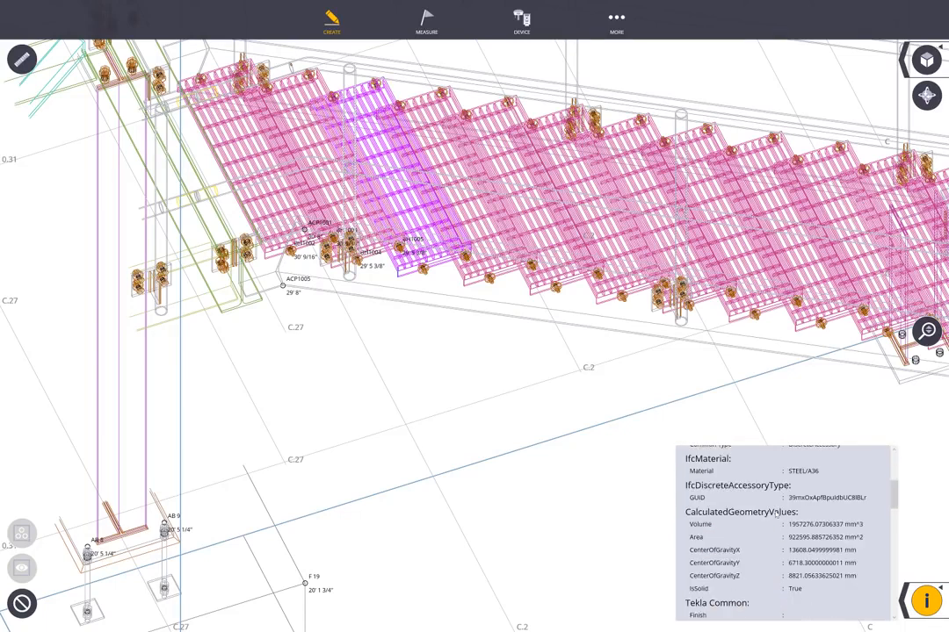
scroll(775, 515, "up", 4)
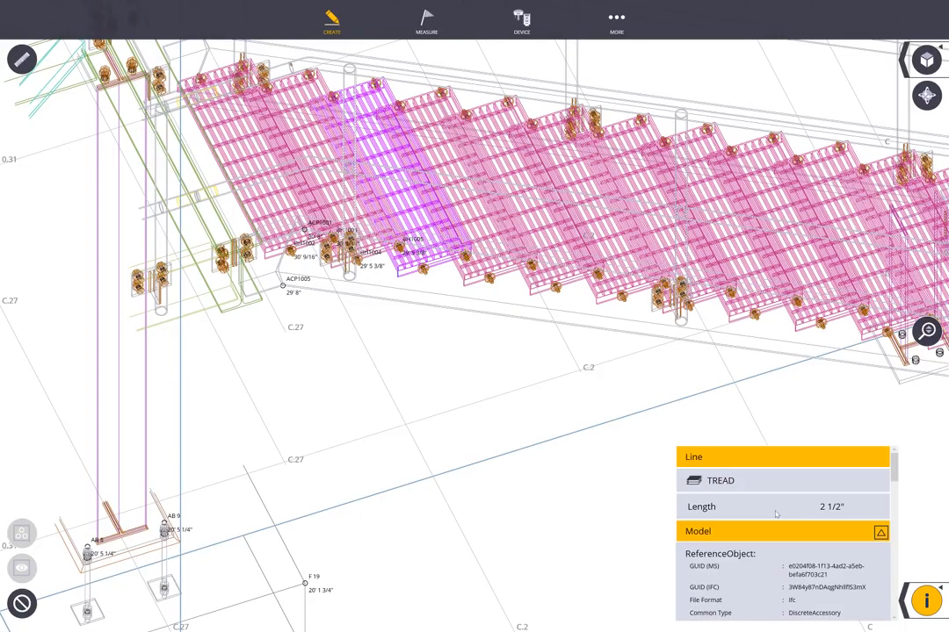
scroll(775, 514, "down", 4)
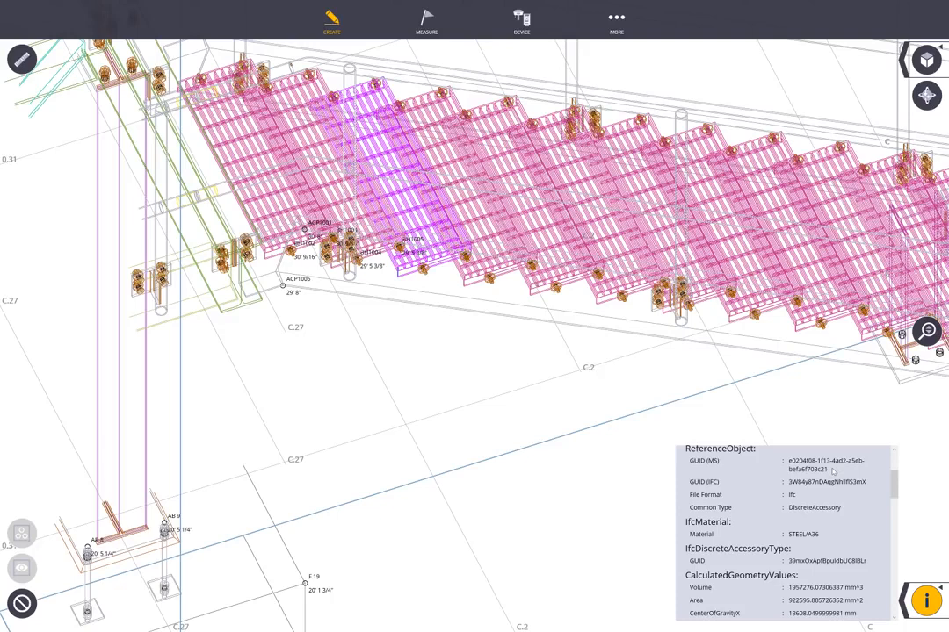
scroll(821, 537, "down", 5)
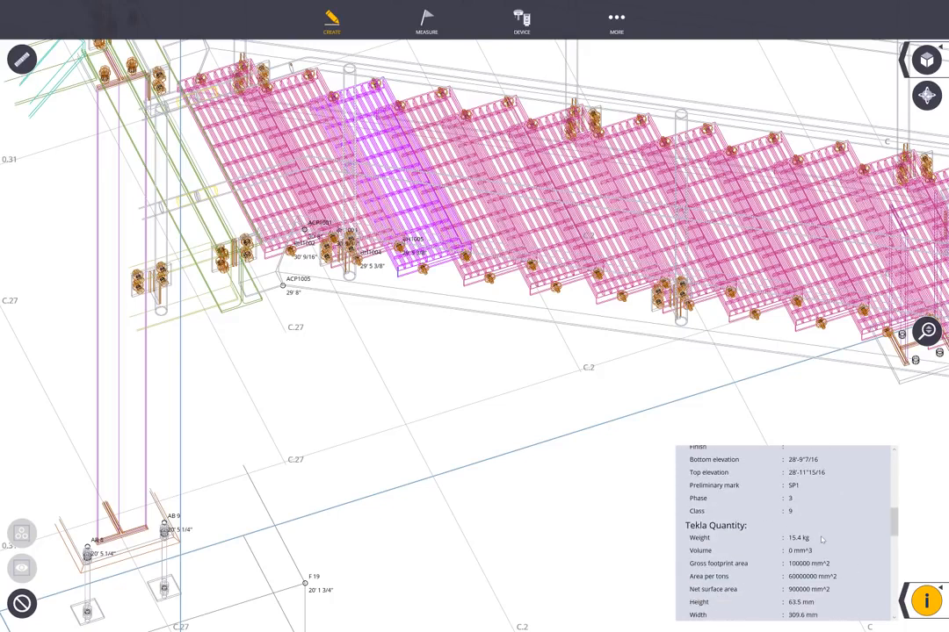
scroll(822, 534, "up", 5)
scroll(821, 529, "down", 5)
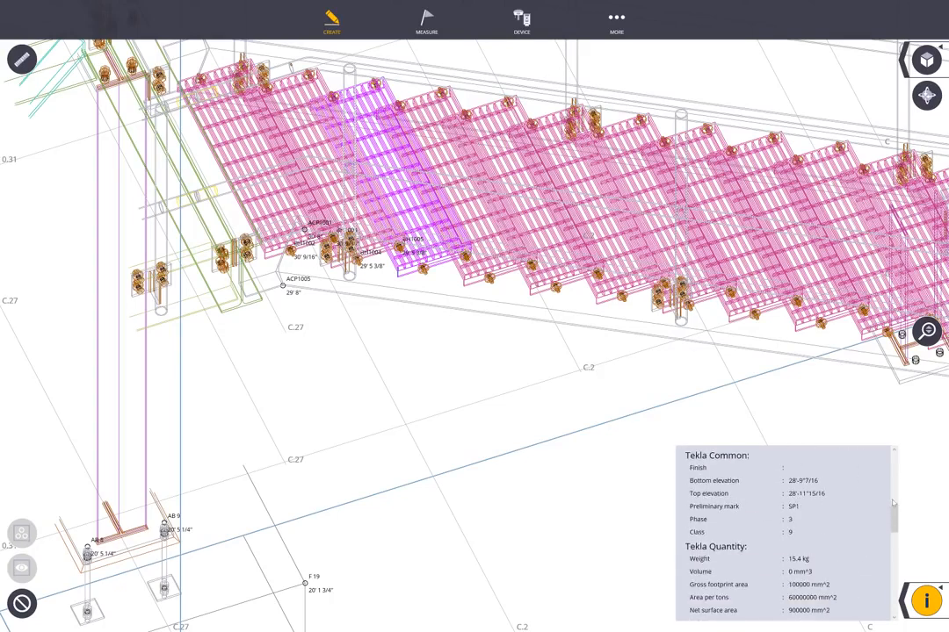
left_click_drag(895, 514, 898, 568)
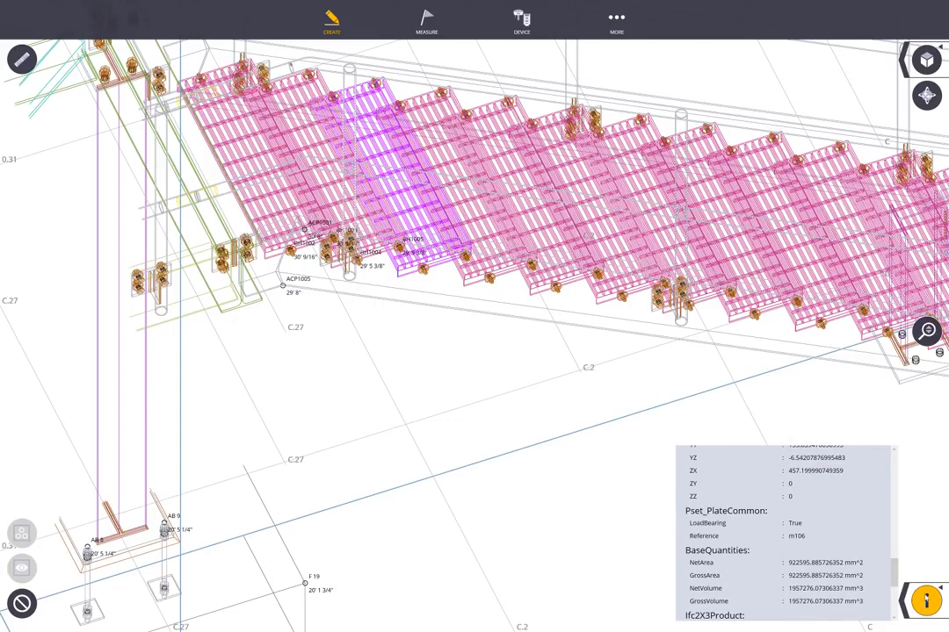
Step: Examine the model information of the steel column beside the stair's upper end, and close the information display
left_click(99, 430)
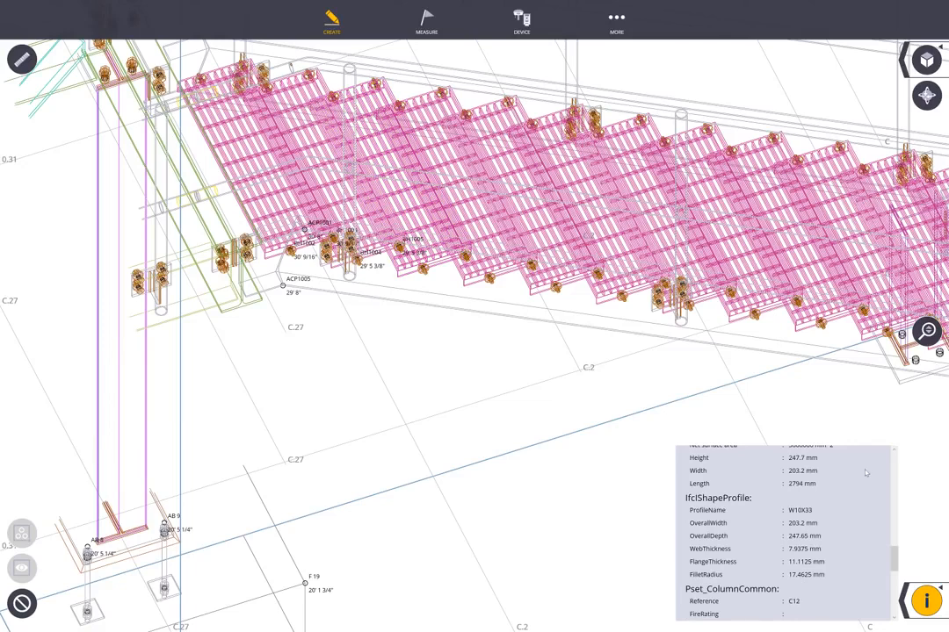
scroll(865, 473, "up", 10)
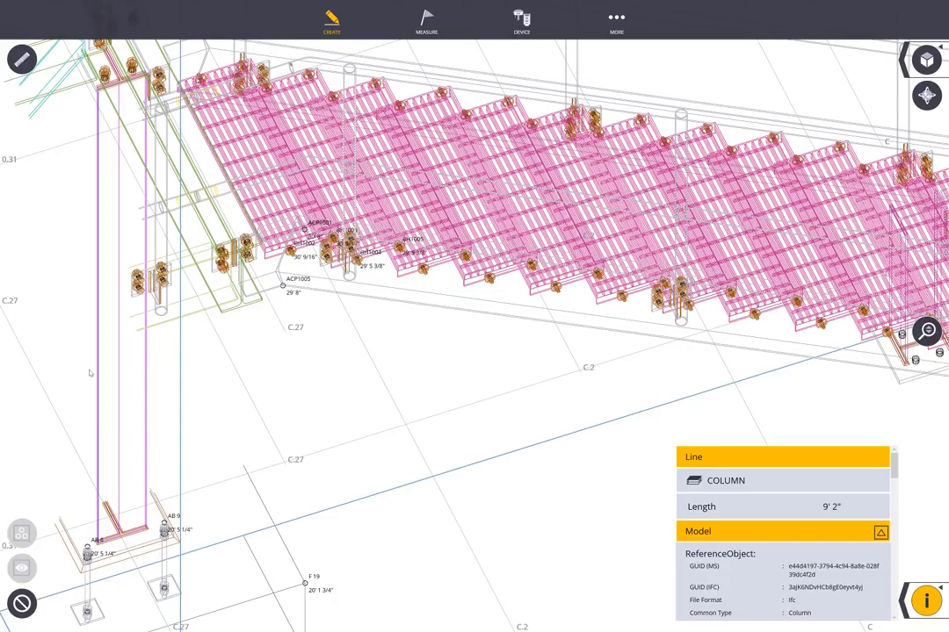
left_click(496, 307)
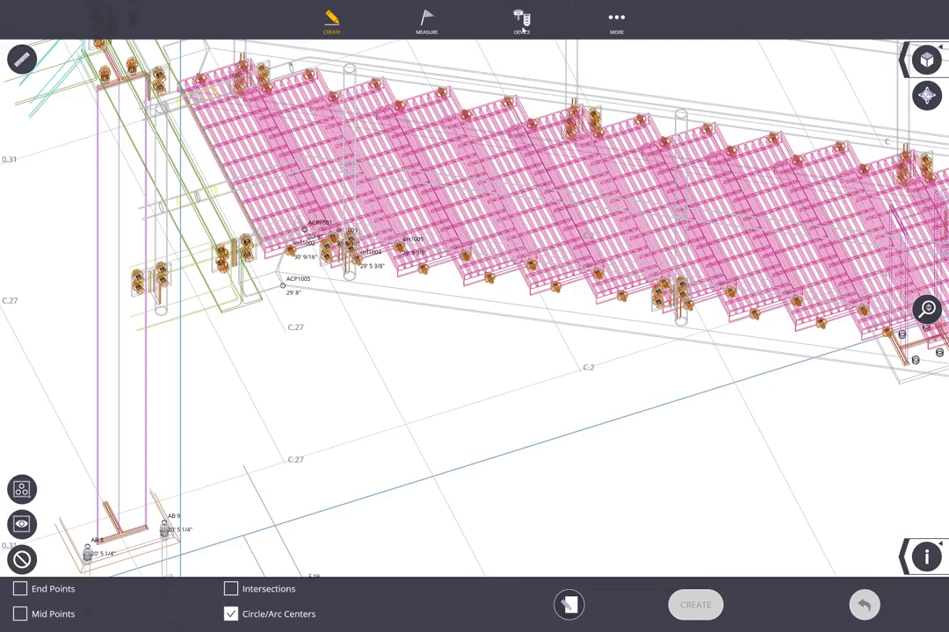
Step: Connect to the instrument emulator as the measuring device
left_click(522, 21)
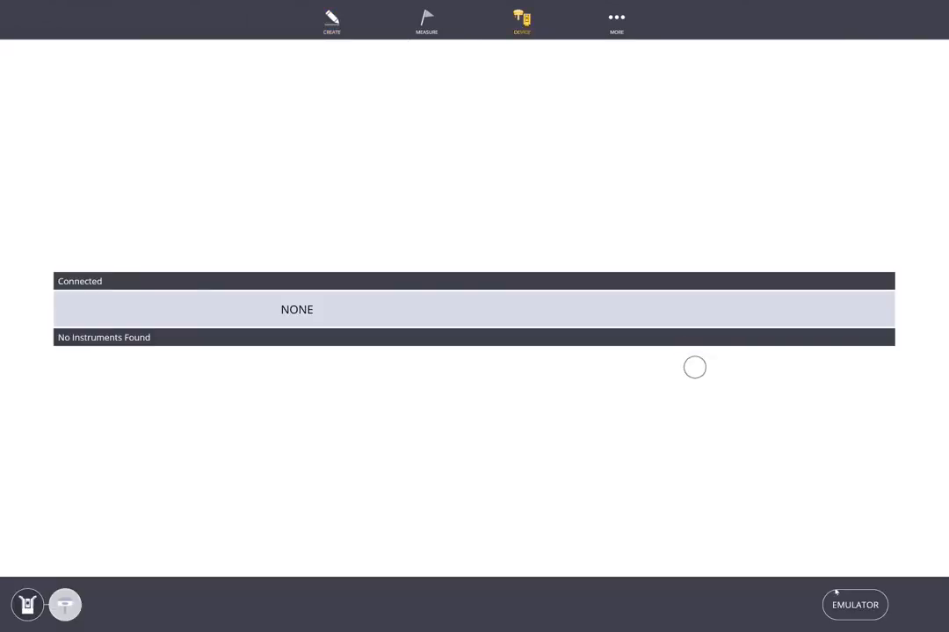
left_click(856, 608)
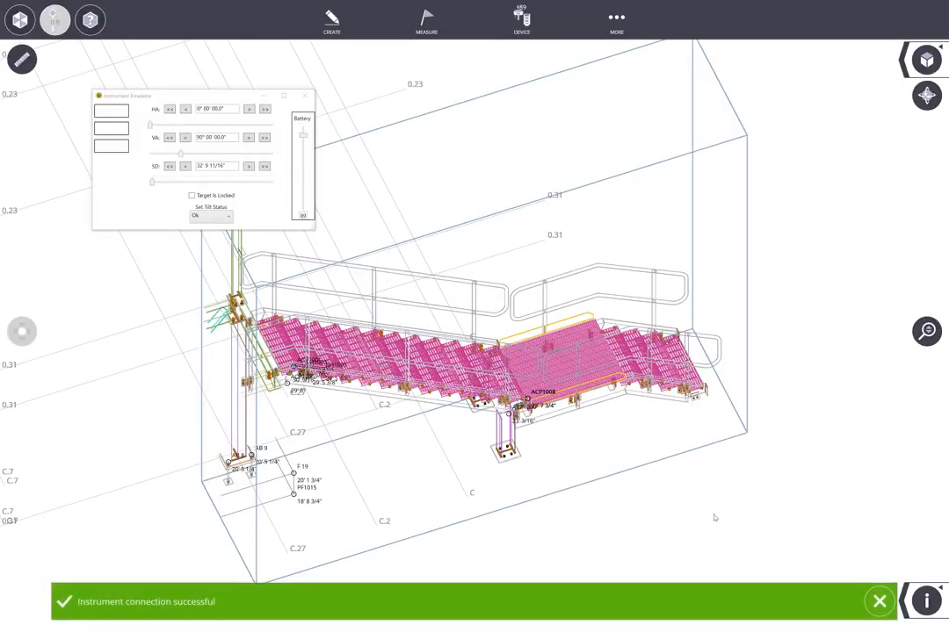
Step: Put the instrument emulator window out of the way and start the instrument setup by resection
left_click(260, 95)
left_click(262, 94)
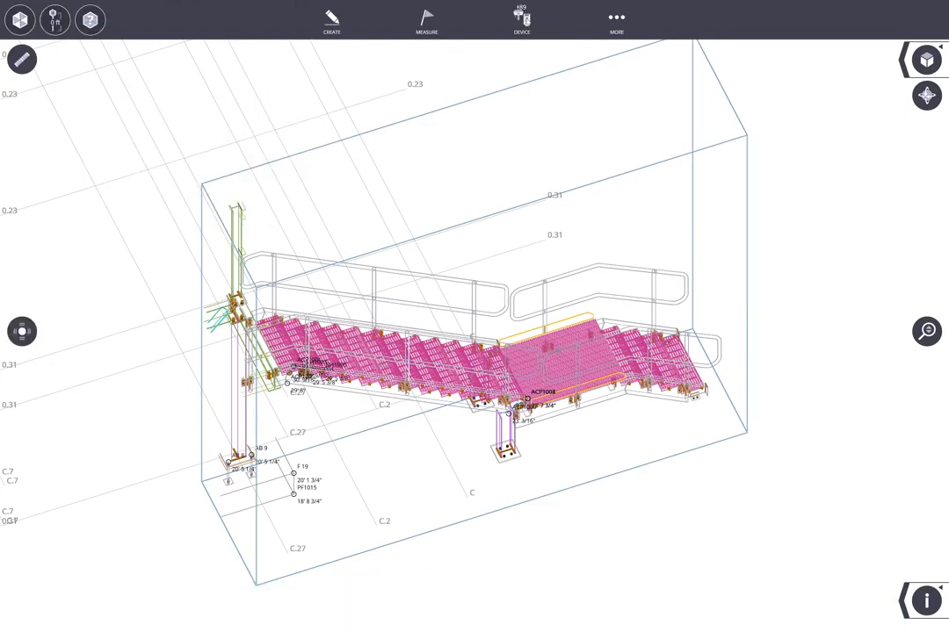
left_click(522, 20)
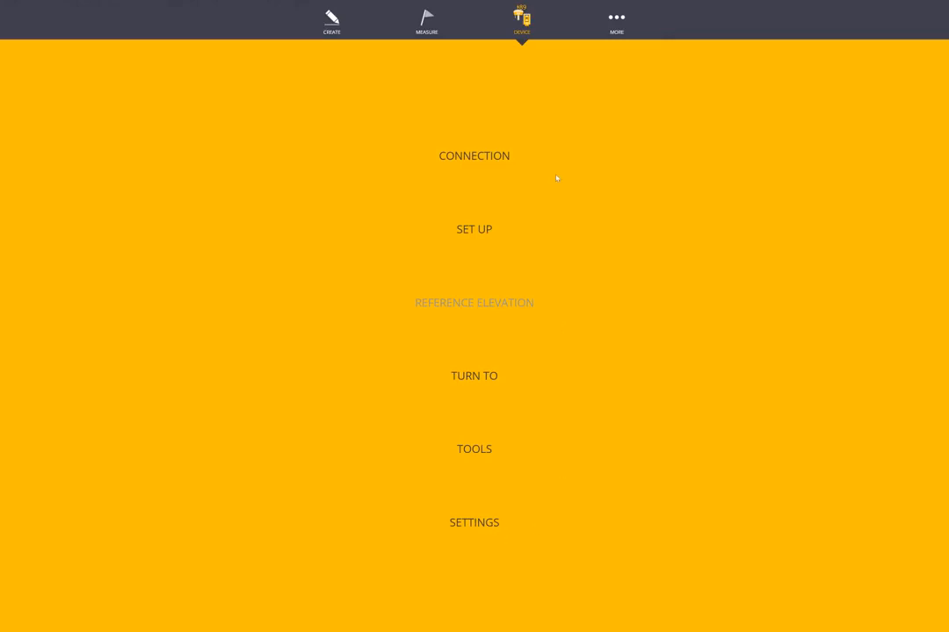
left_click(479, 234)
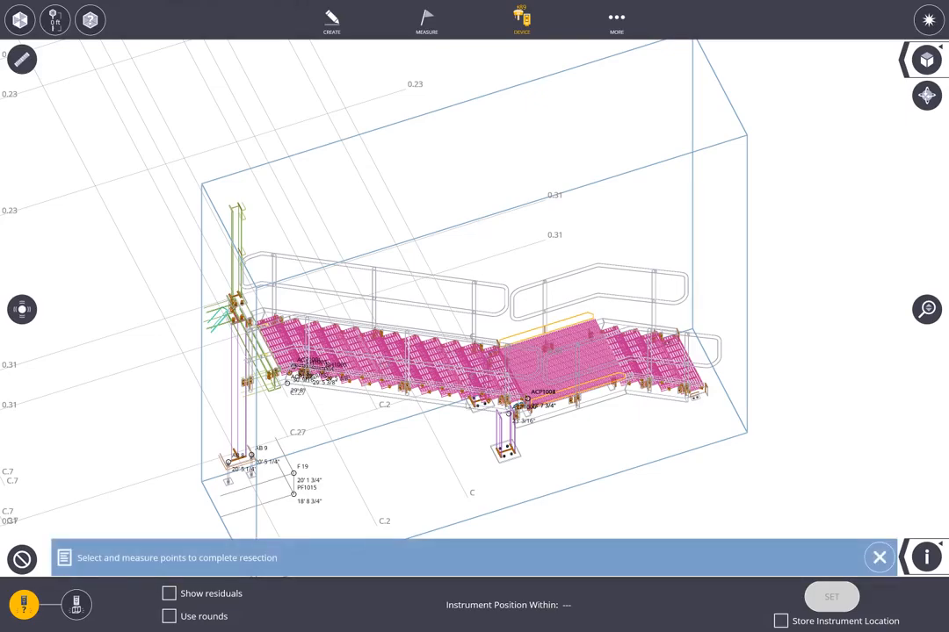
middle_click_drag(404, 409, 405, 404)
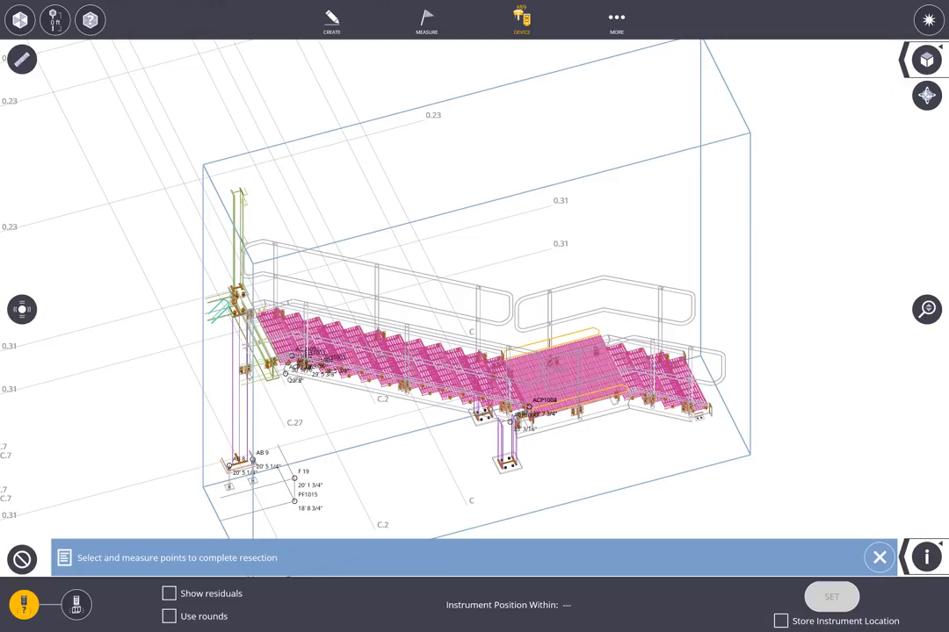
scroll(248, 373, "down", 6)
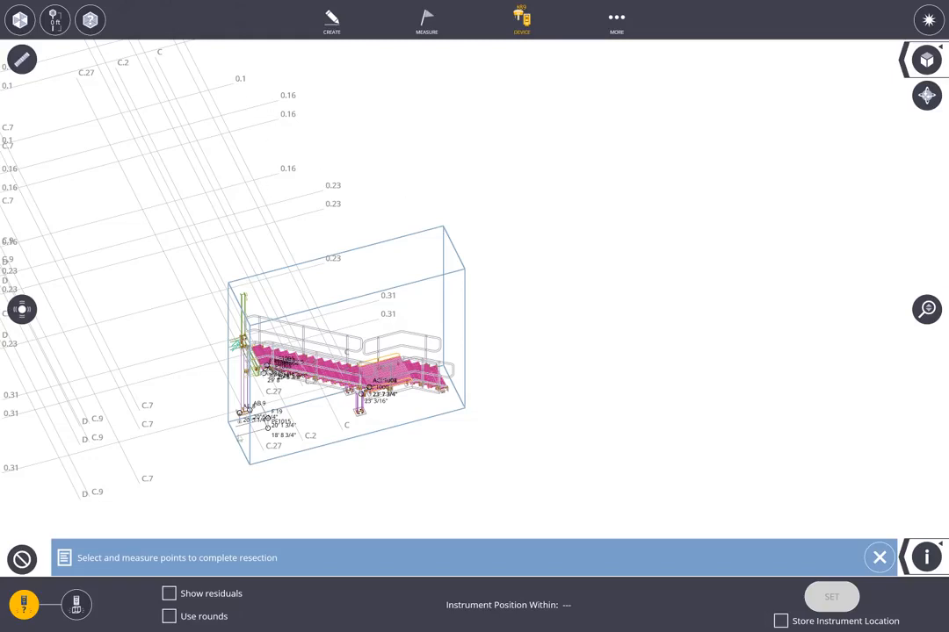
Step: Switch the setup to measuring points on the model, dismiss the instruction, and examine the stair from above and from the side
left_click(77, 604)
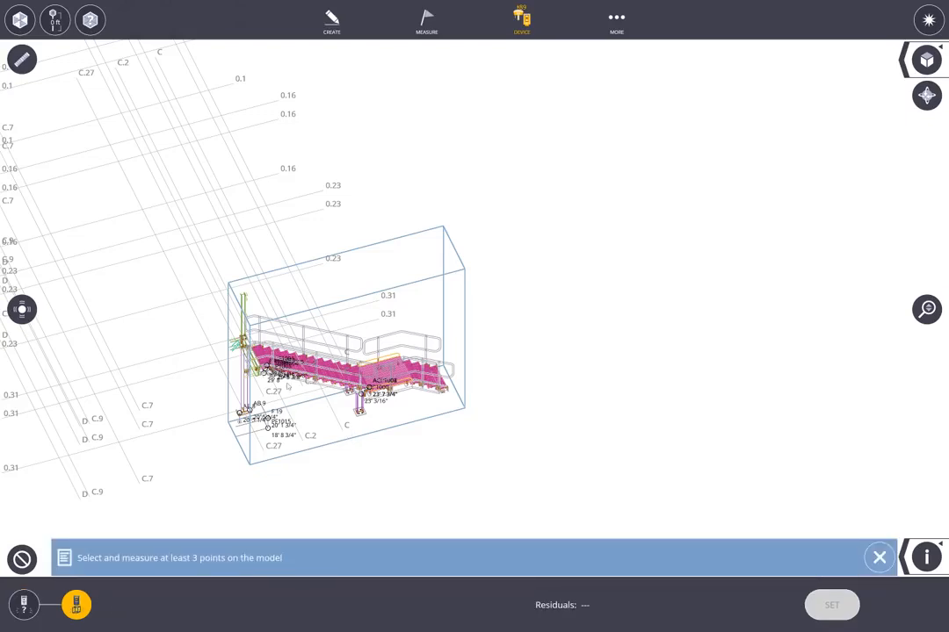
scroll(352, 436, "up", 5)
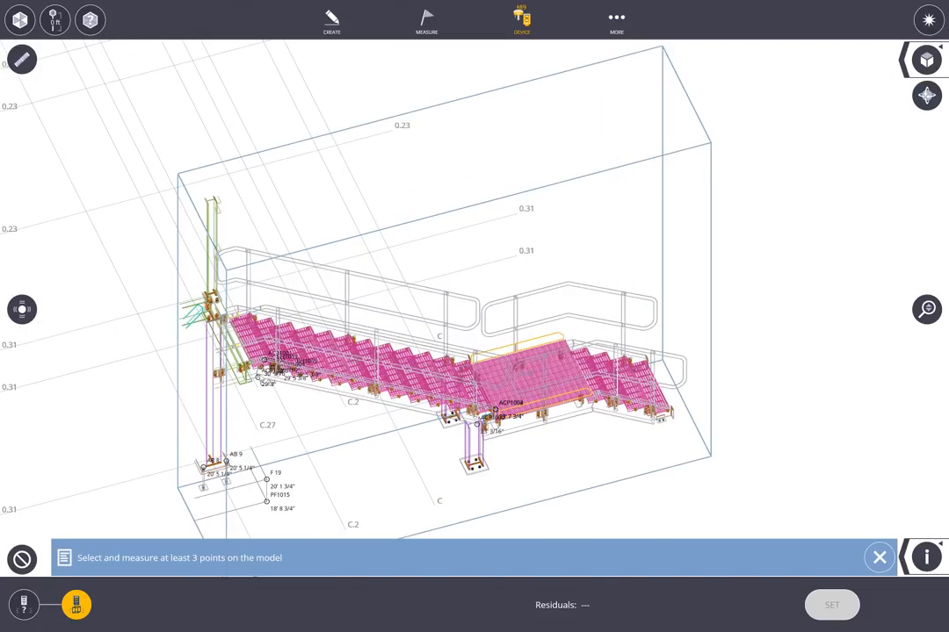
scroll(261, 383, "up", 5)
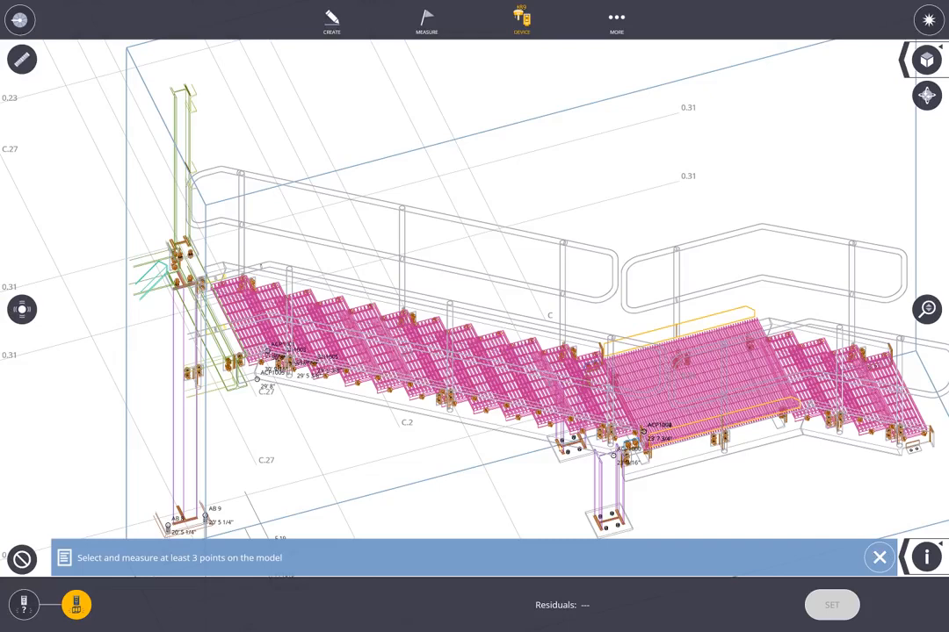
left_click(879, 558)
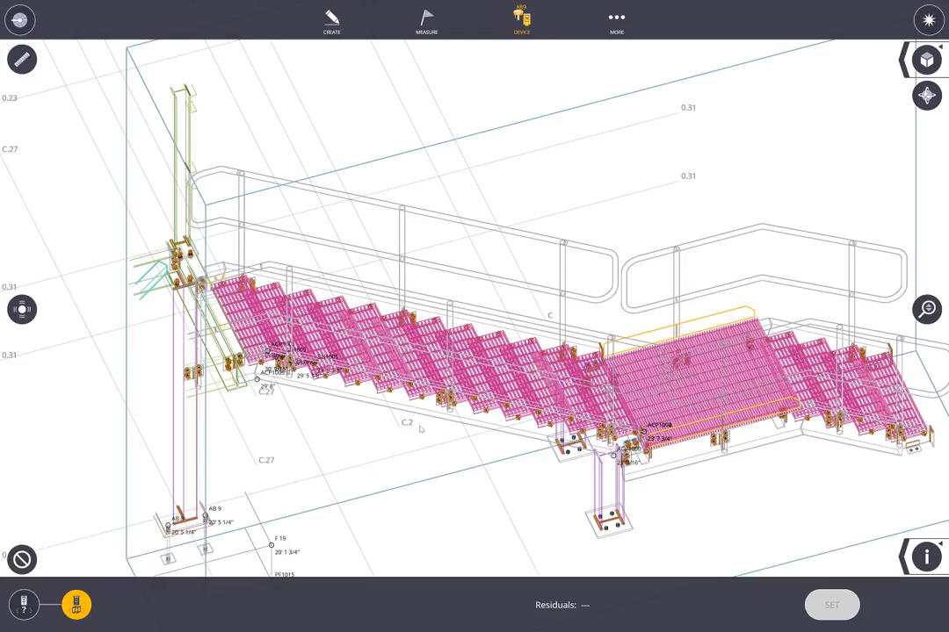
scroll(361, 362, "down", 5)
scroll(426, 426, "down", 2)
left_click_drag(426, 426, 407, 372)
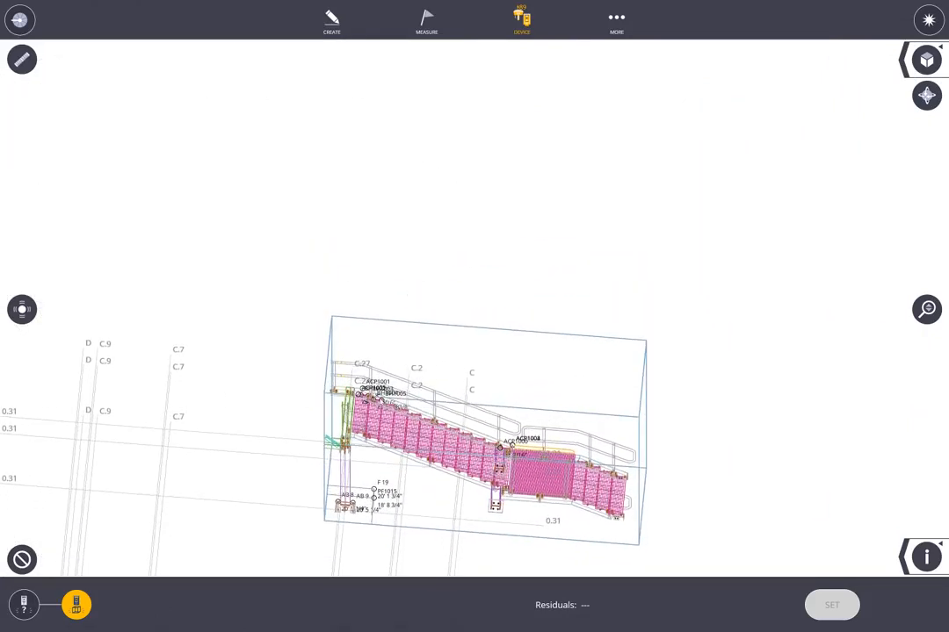
scroll(404, 377, "up", 4)
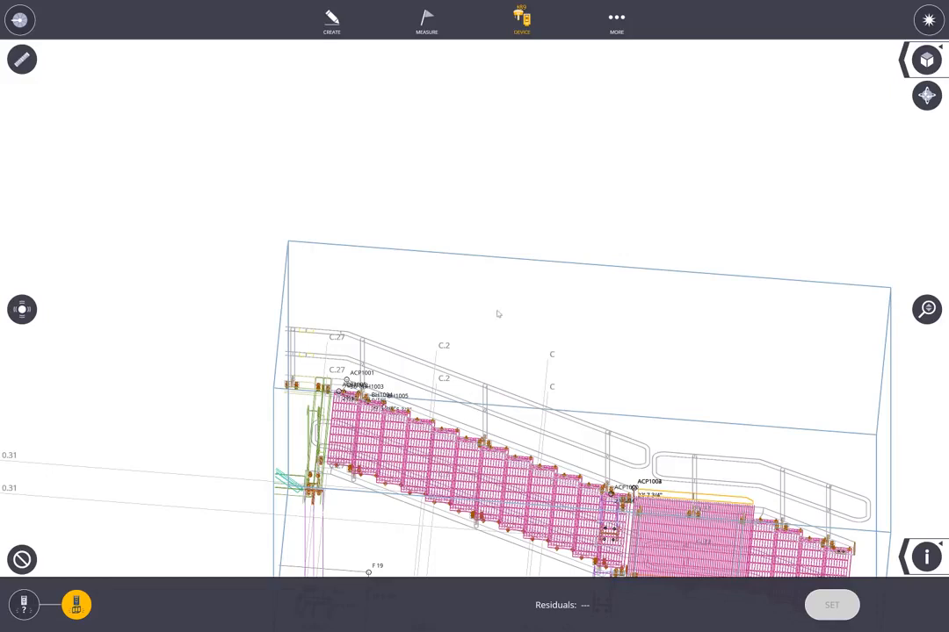
left_click_drag(489, 332, 469, 411)
scroll(471, 413, "down", 6)
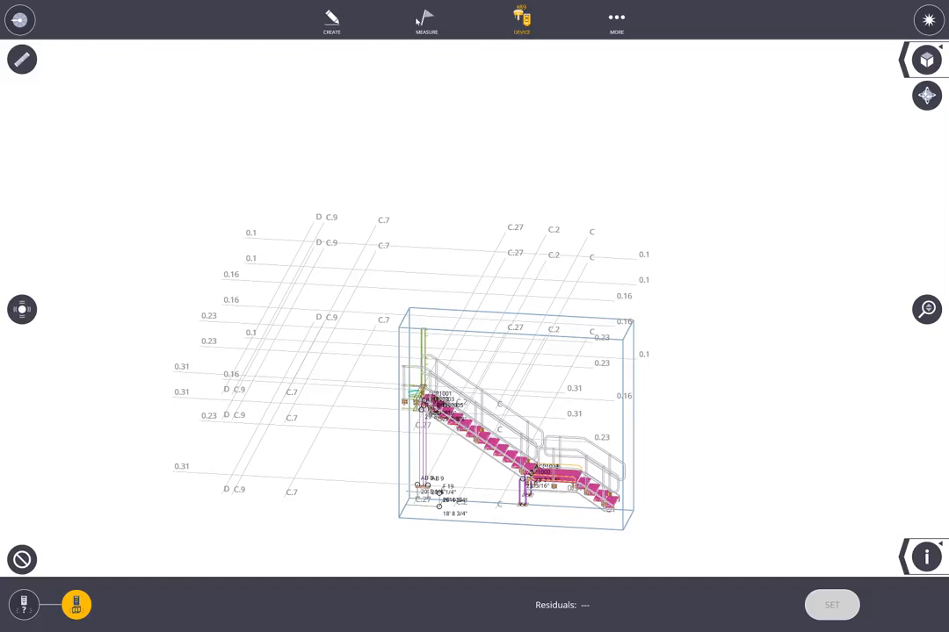
Step: Start a line layout without completing the instrument setup, dismissing the setup reminder
left_click(423, 22)
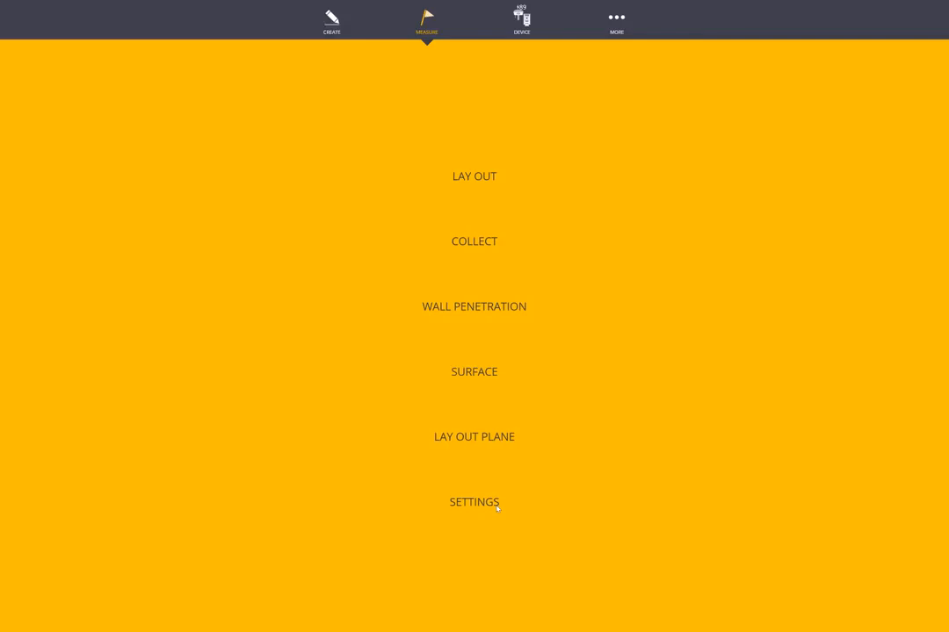
left_click(476, 176)
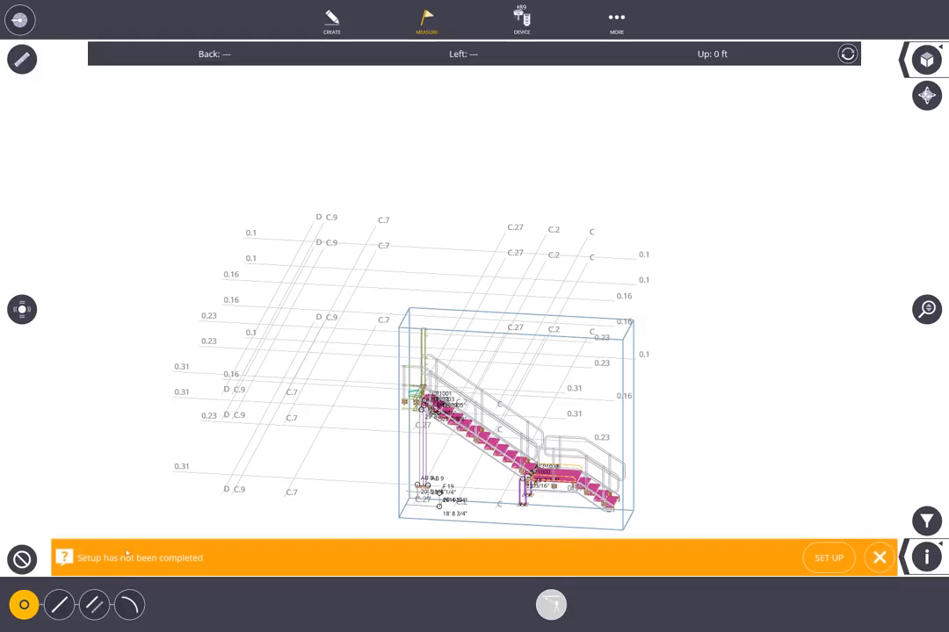
left_click(879, 558)
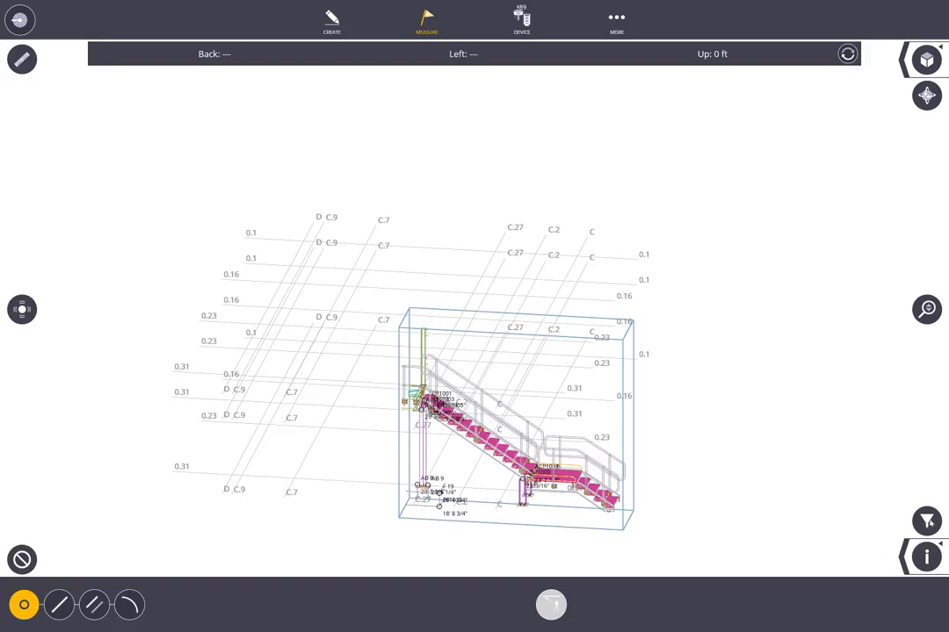
left_click(60, 606)
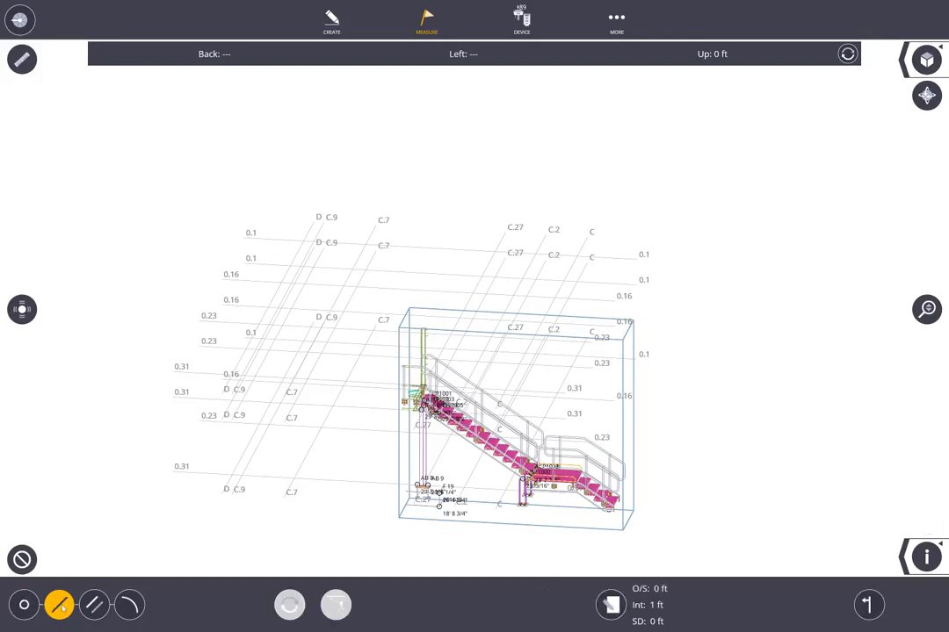
Step: Select the lower edge line of the stair stringer as the line for layout
scroll(512, 475, "up", 5)
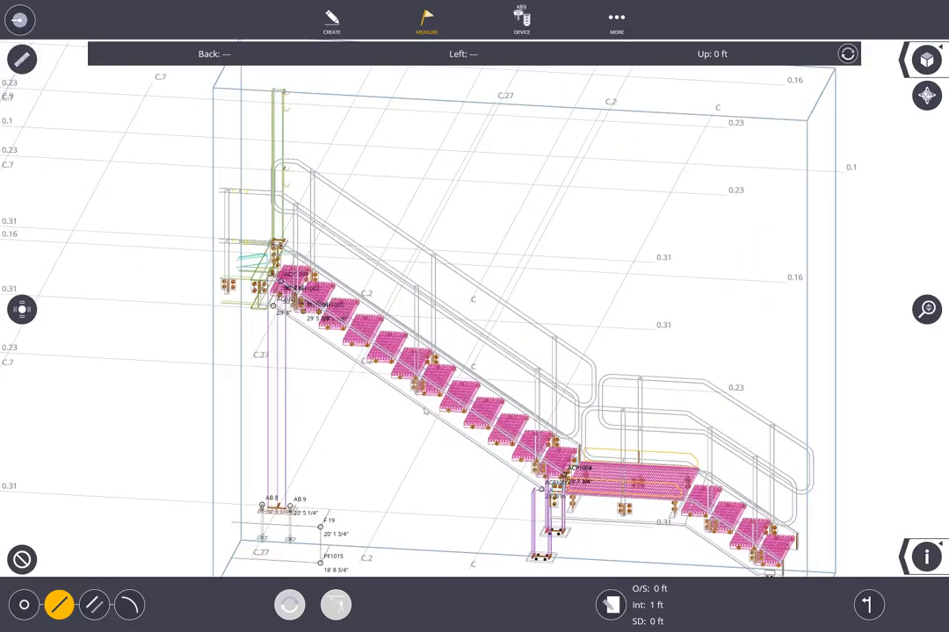
scroll(412, 407, "up", 5)
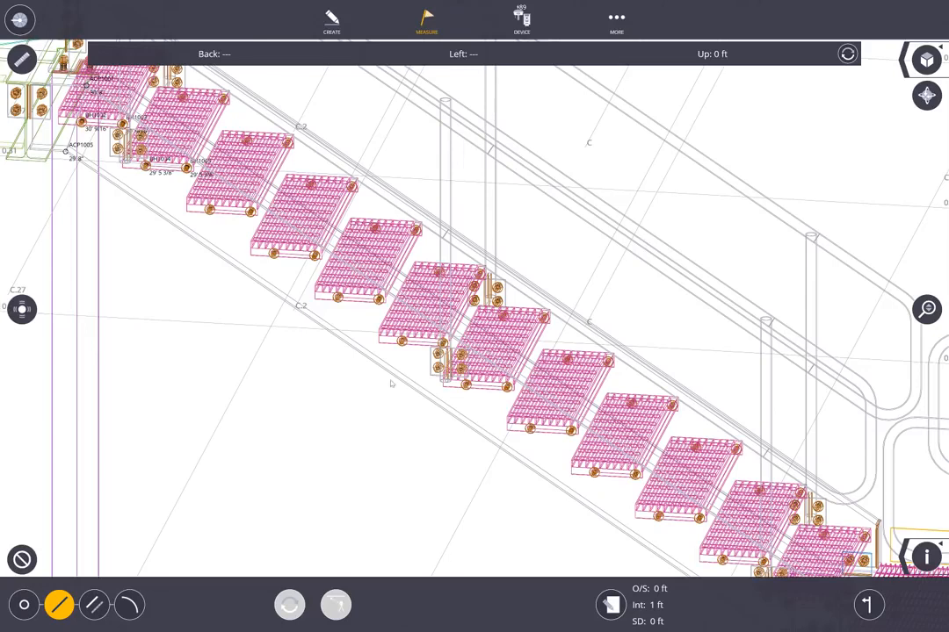
mouse_move(394, 371)
middle_mouse_down()
mouse_move(395, 361)
mouse_move(376, 375)
middle_mouse_up()
scroll(375, 369, "up", 5)
scroll(374, 369, "up", 3)
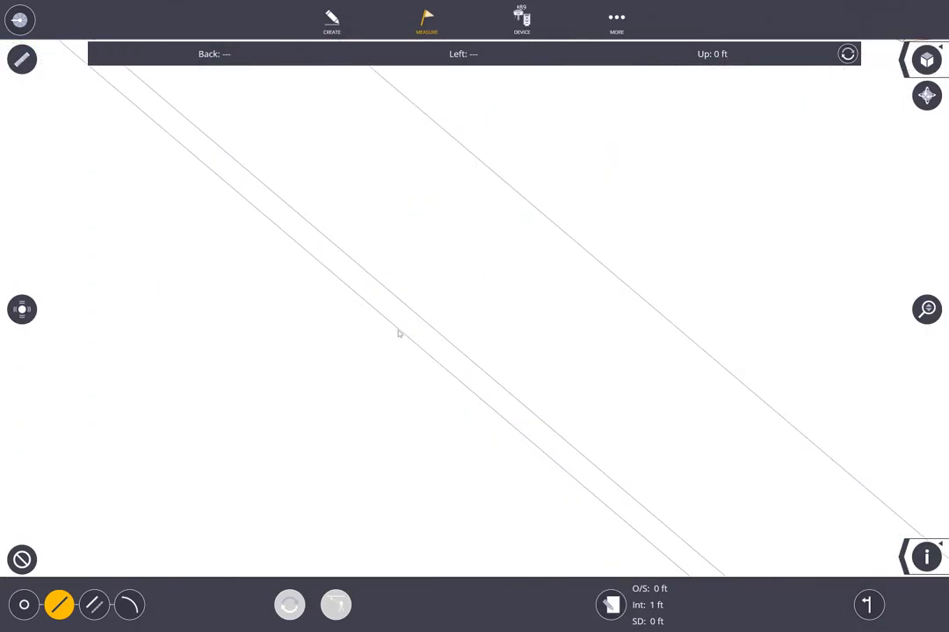
left_click(399, 332)
Step: Examine the interval points along the selected stringer edge in an isometric view of the stair
scroll(399, 333, "down", 8)
middle_click_drag(368, 269, 499, 465)
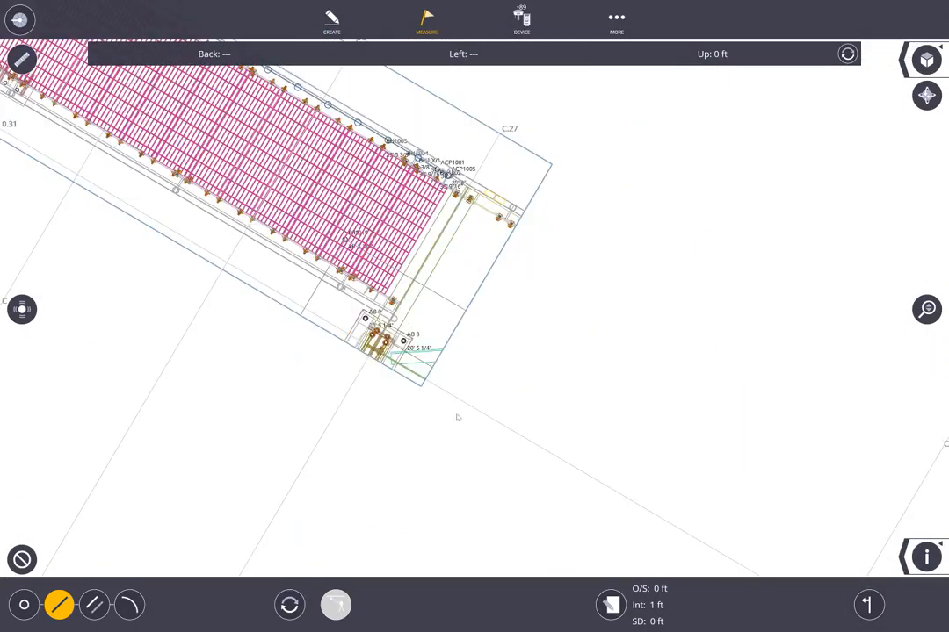
left_click(906, 56)
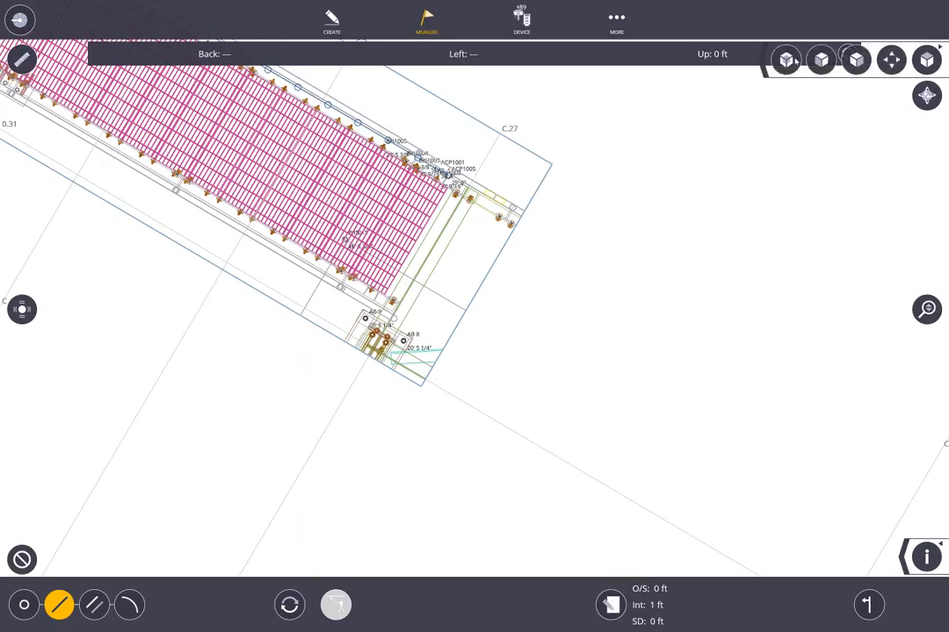
left_click(786, 59)
middle_click_drag(565, 373, 638, 439)
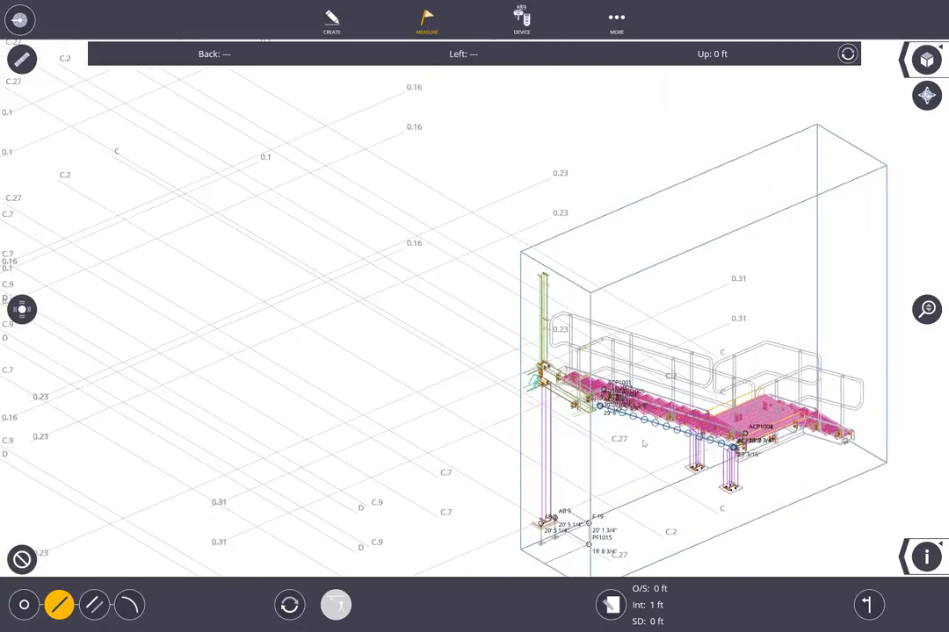
scroll(562, 376, "up", 5)
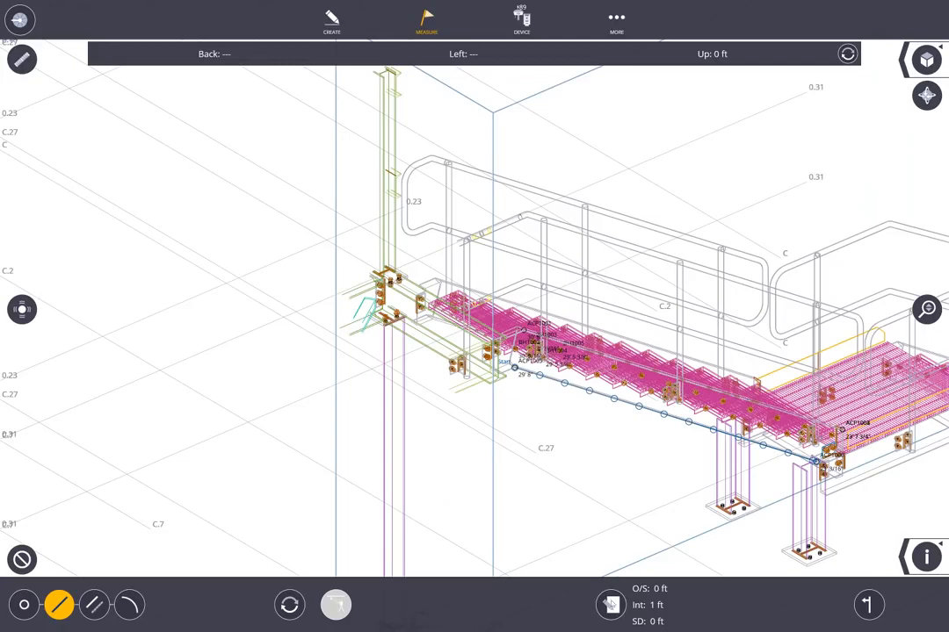
Step: Set the layout line's interval to 0 ft and return to the model
left_click(611, 604)
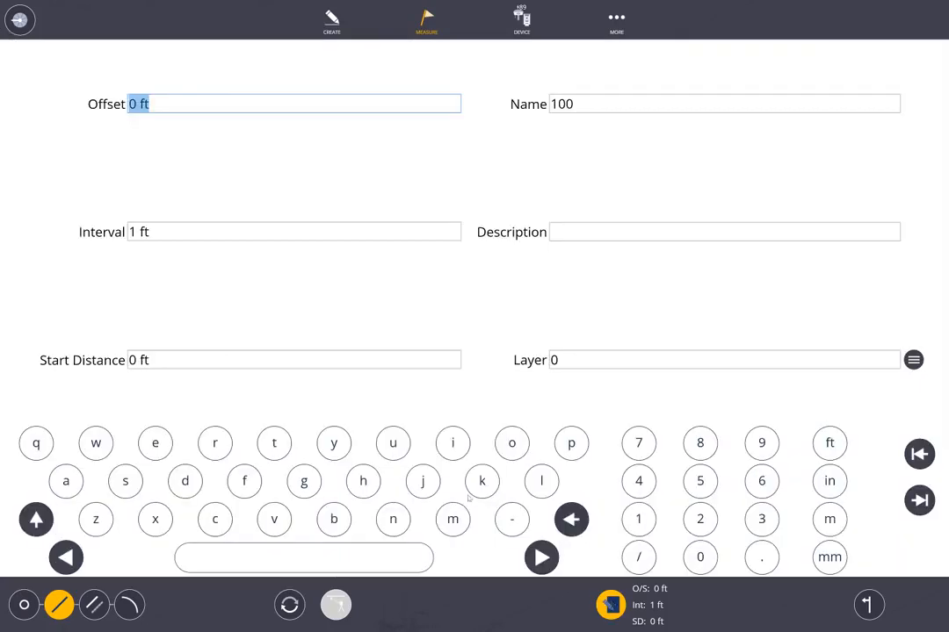
left_click(146, 235)
type("0")
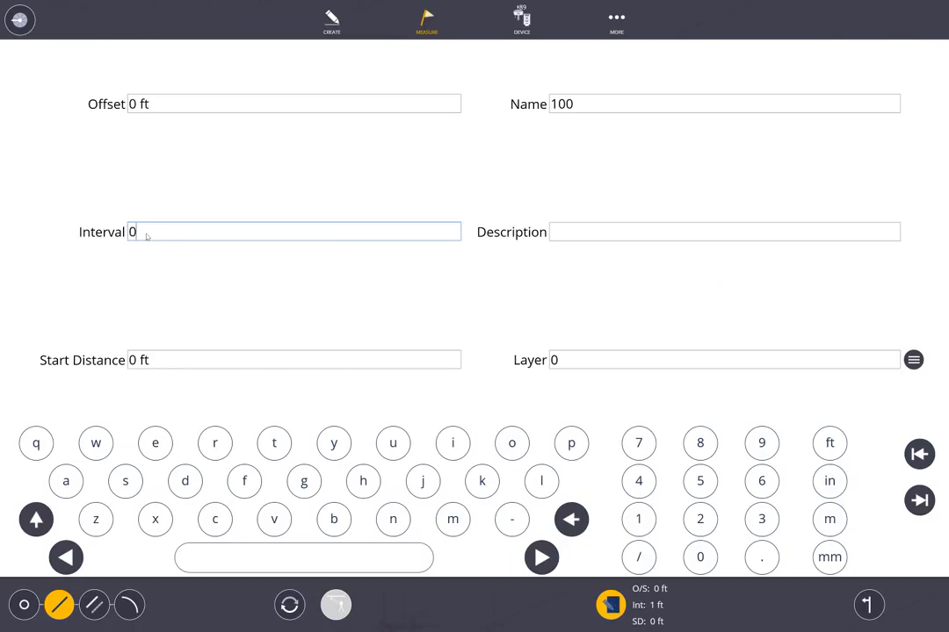
key("Tab")
left_click(619, 612)
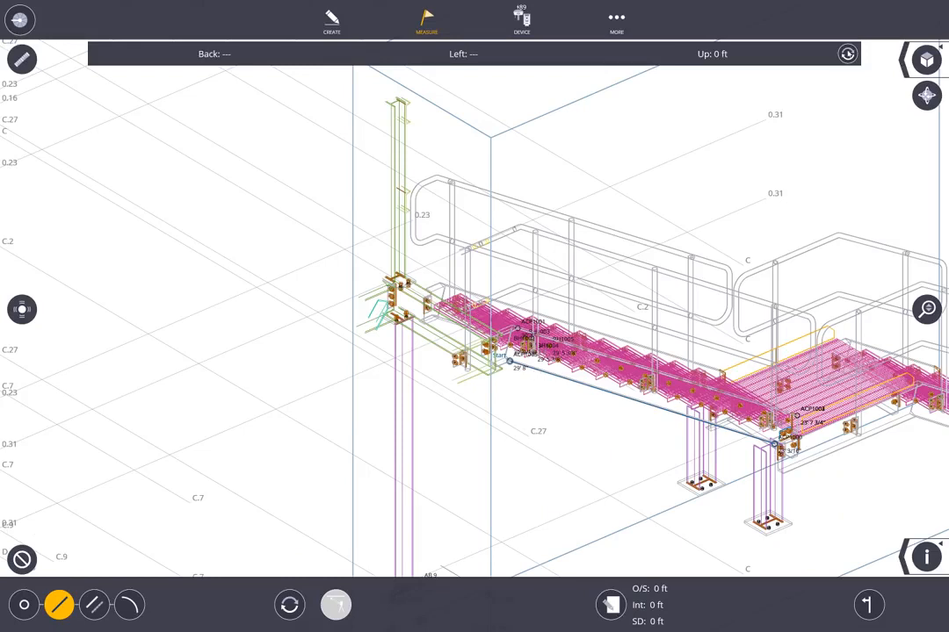
Step: Switch the layout read-out to distance and offset along the line, and set the line's interval to 1 ft
left_click(848, 53)
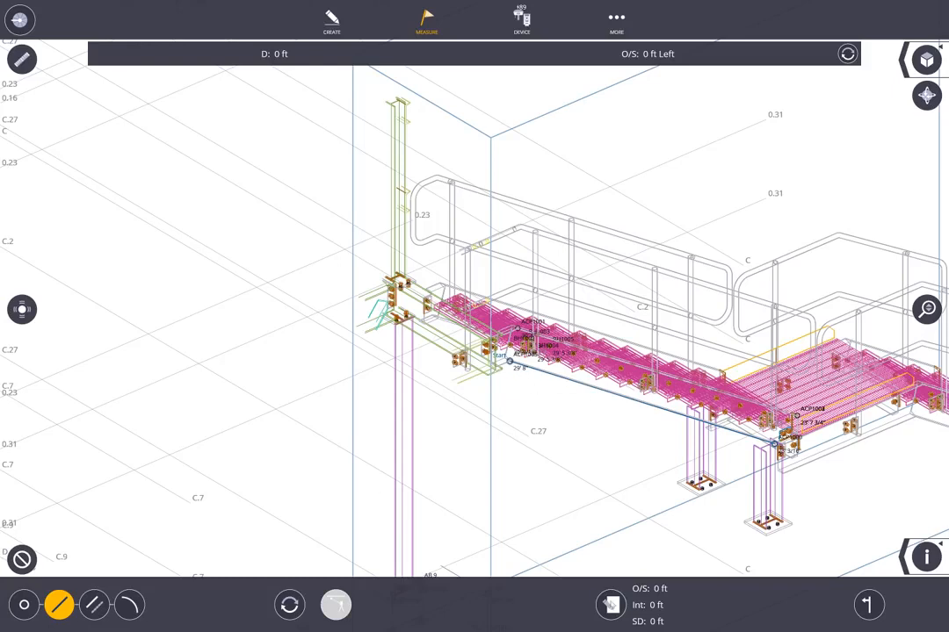
left_click(612, 604)
left_click(146, 233)
type("1")
key("Tab")
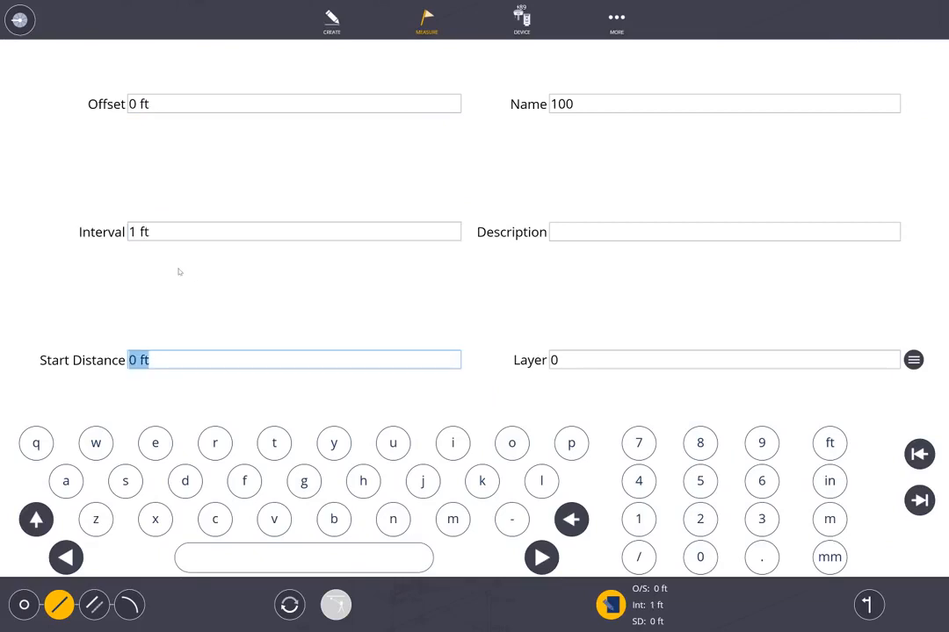
left_click(618, 611)
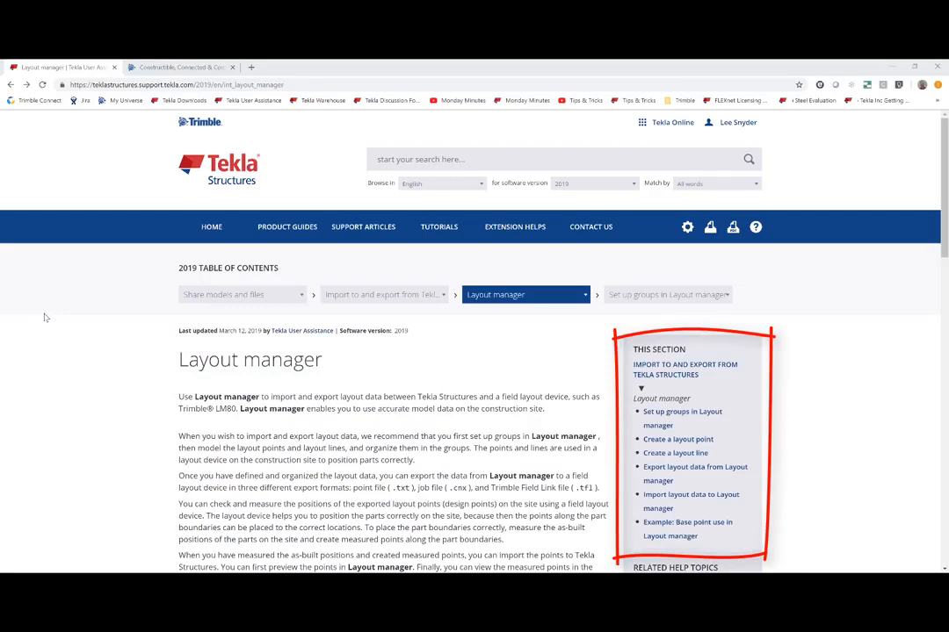
Step: On the Trimble Buildings website in the browser, look over the product catalog's field technologies and open the Where To Buy page
left_click(166, 69)
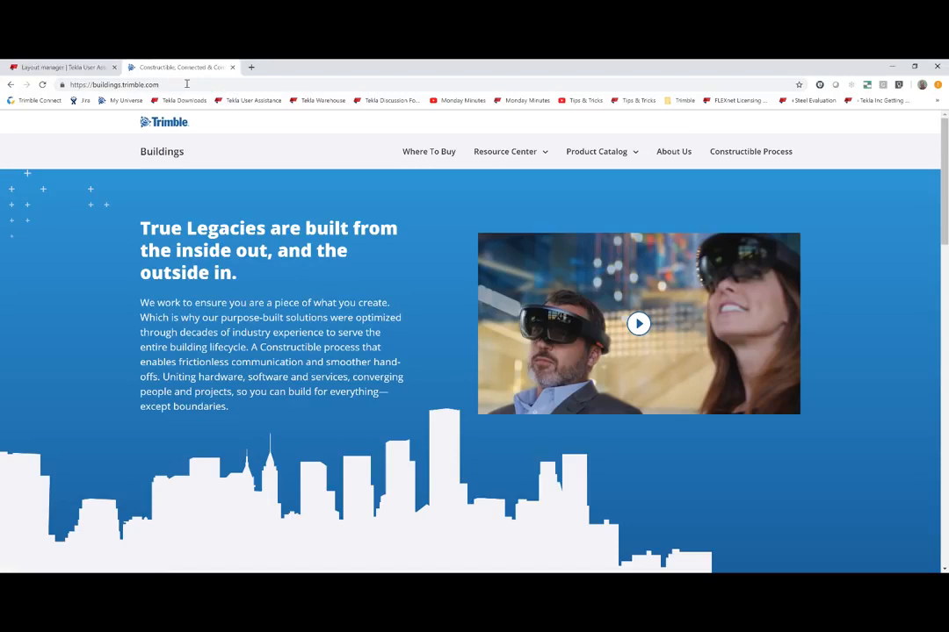
left_click(631, 151)
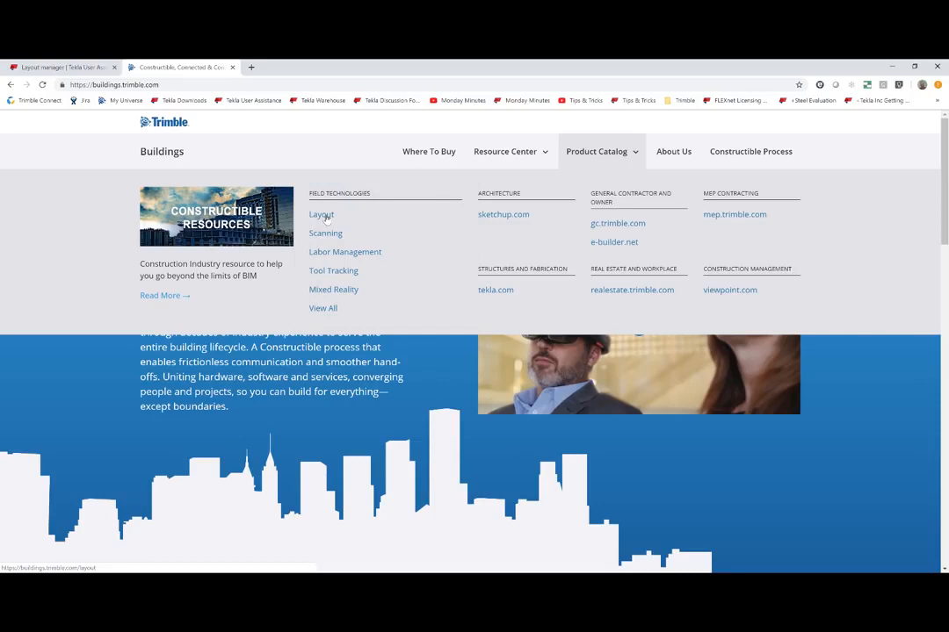
left_click(423, 154)
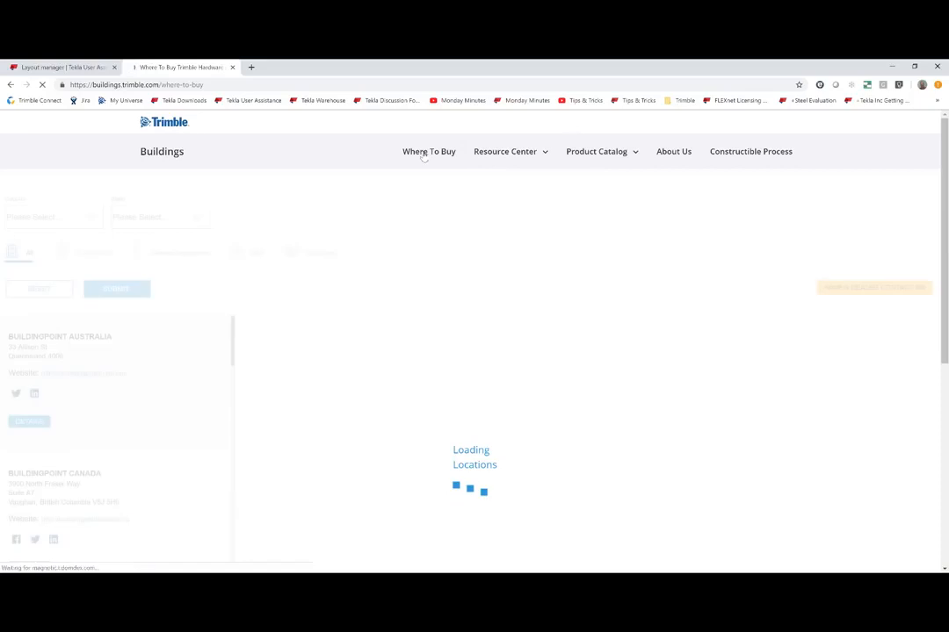